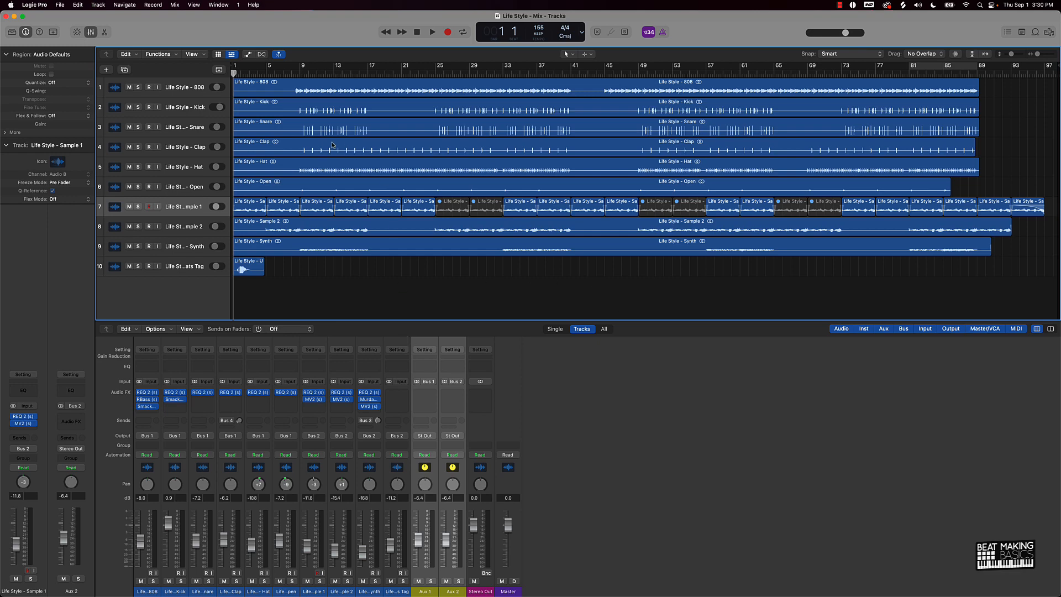
Set a cycle range over bars 9 to 17 of the mix and play back part of it
drag(301, 67, 365, 91)
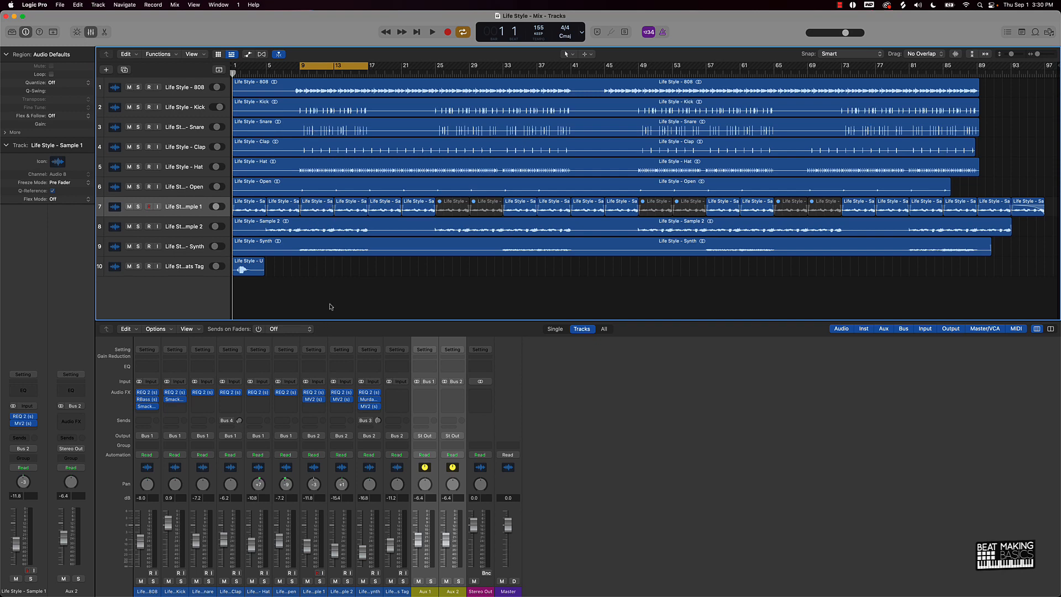
key(space)
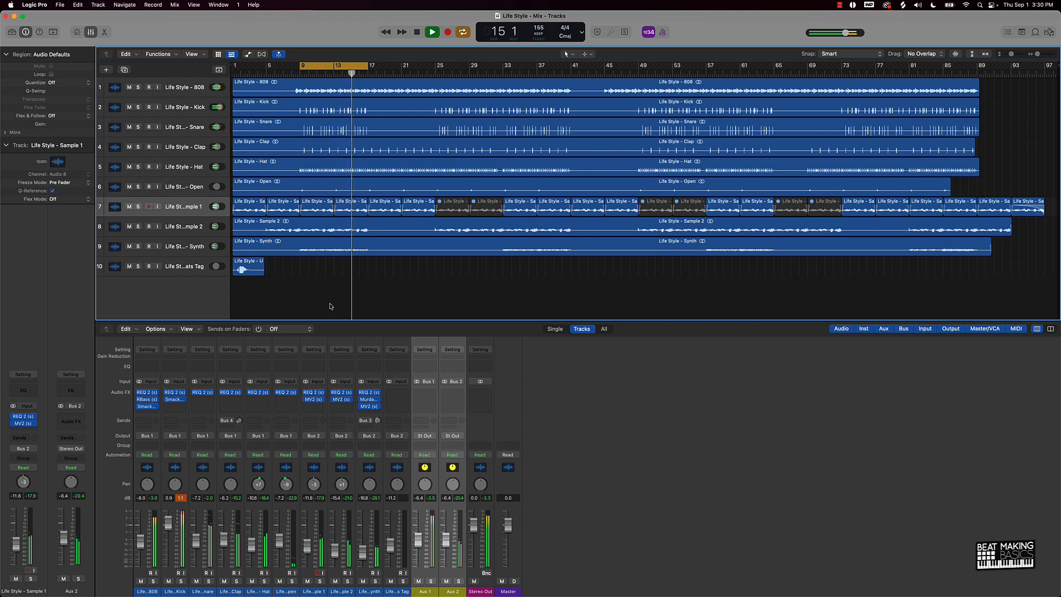
key(space)
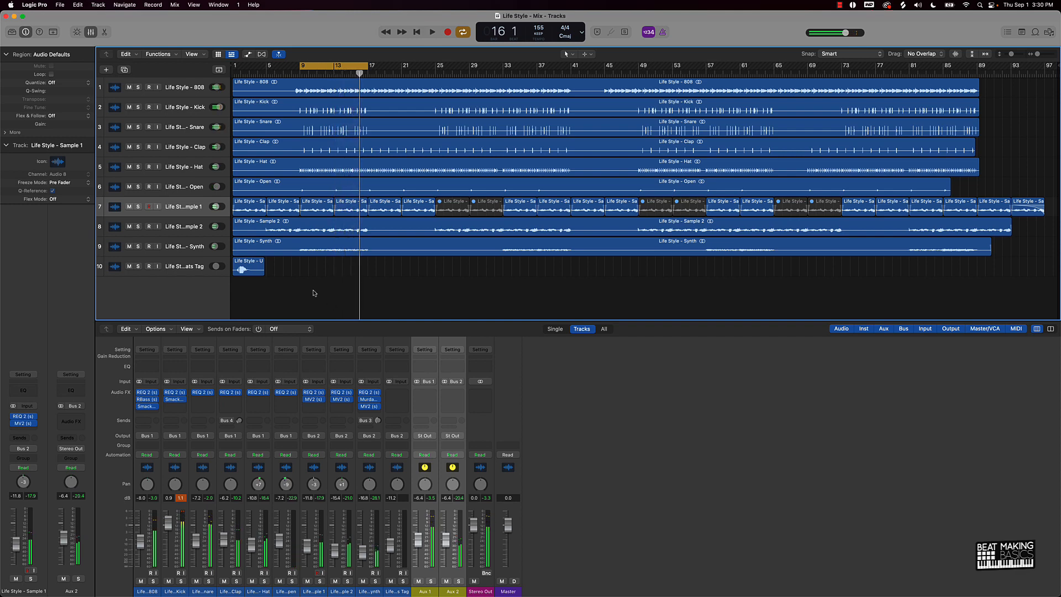
Switch to the Untitled 2 project, turn on its cycle range from bar 9, and listen to the Life Style - Record track
drag(54, 15, 67, 15)
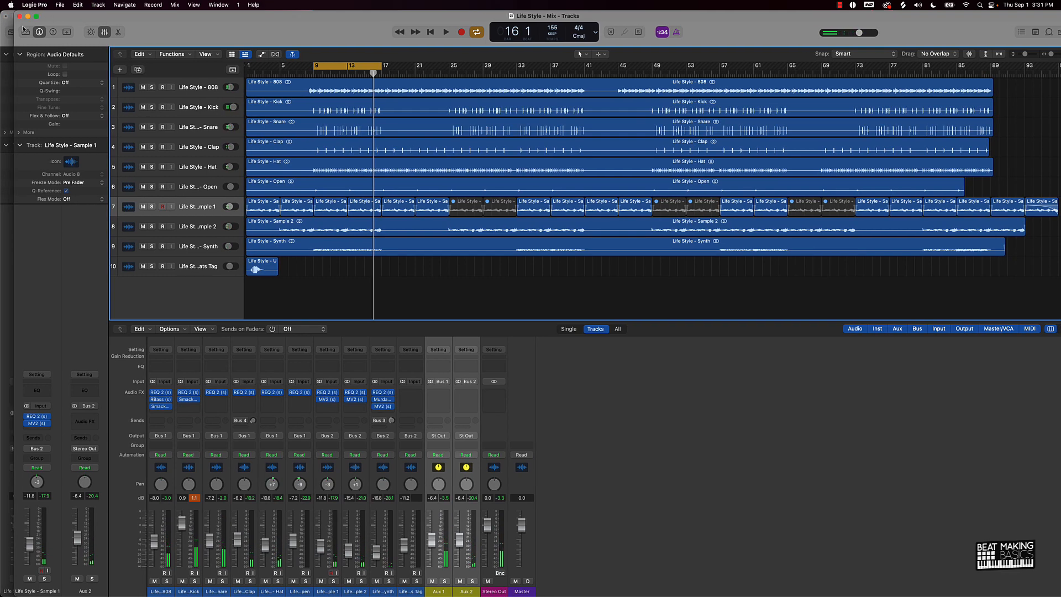
click(6, 25)
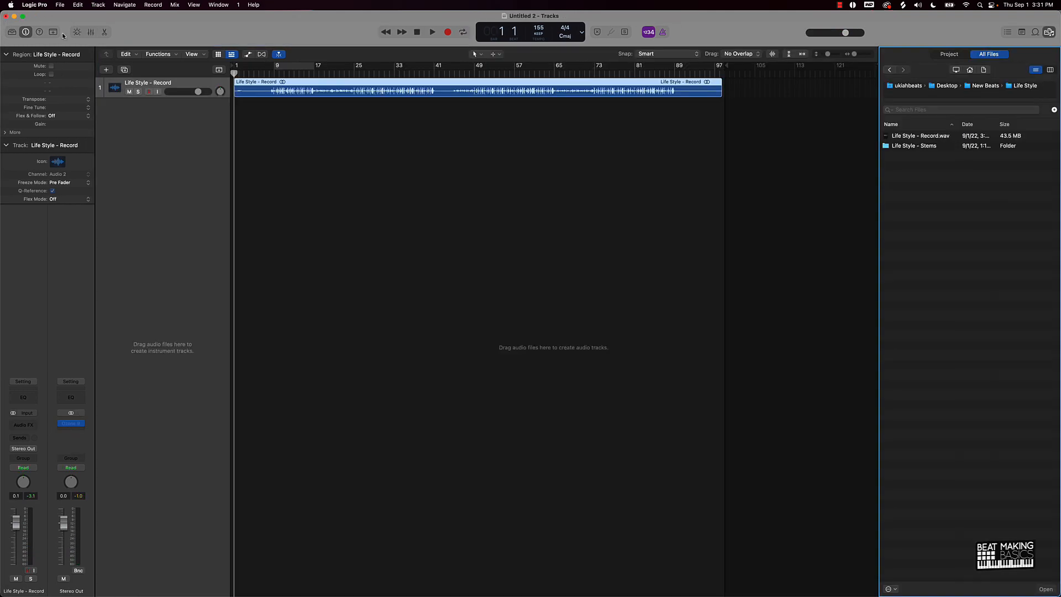
click(294, 65)
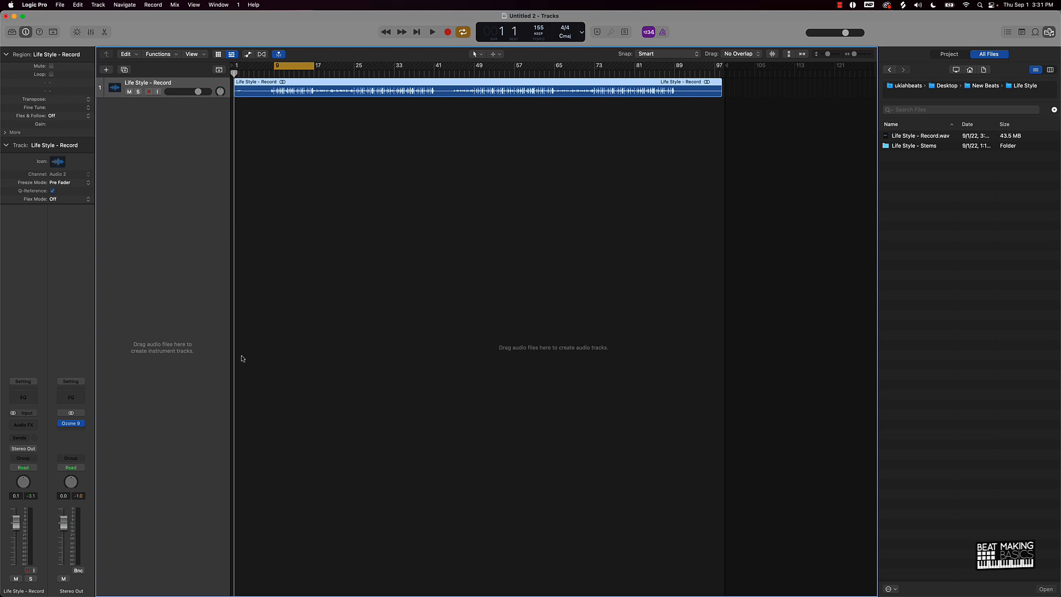
click(311, 349)
key(space)
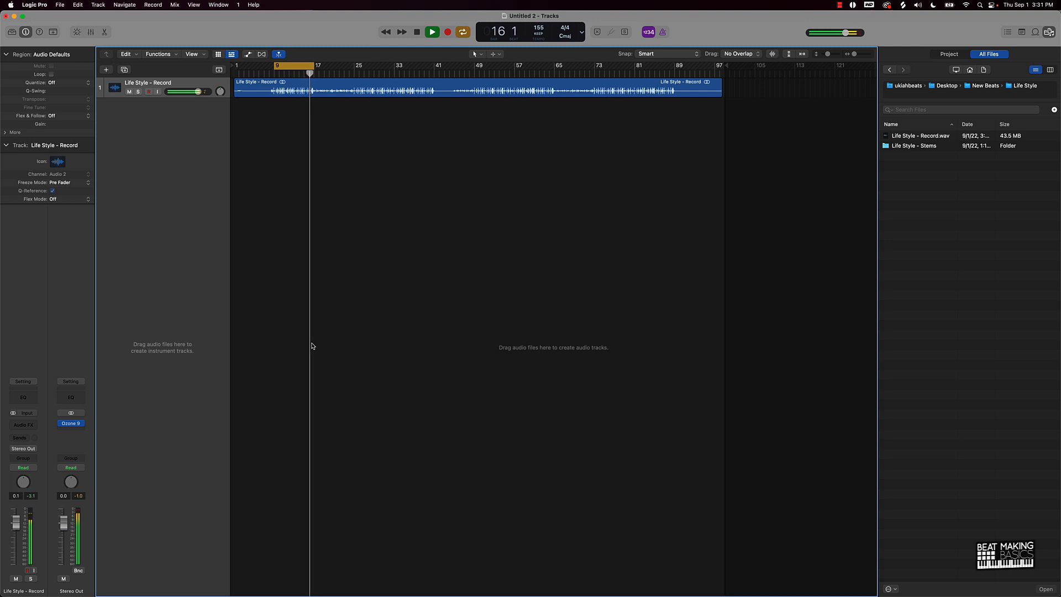
key(space)
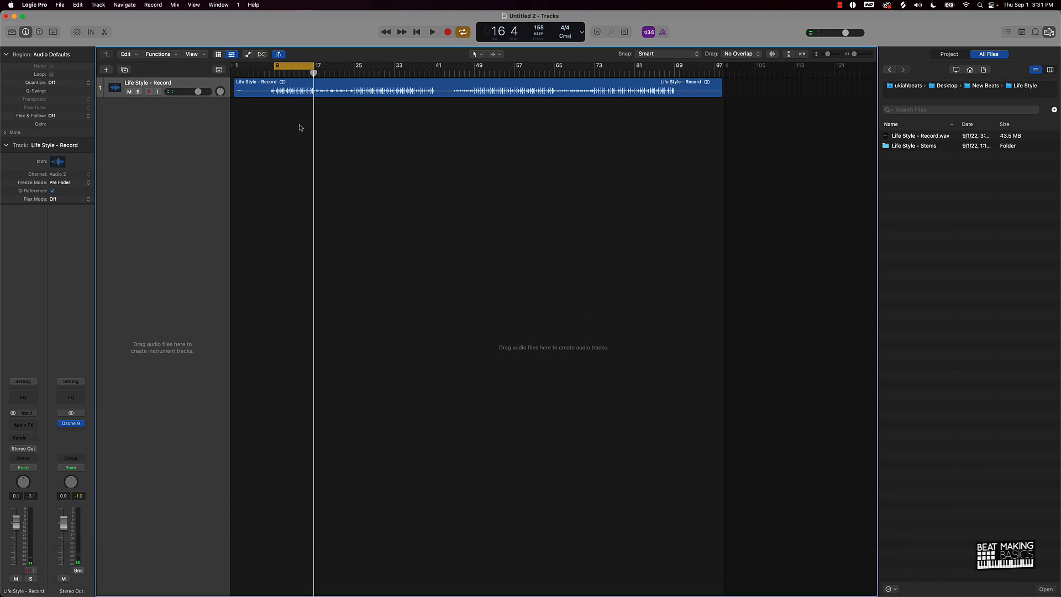
Return to the Life Style - Mix project and turn off its cycle range
drag(748, 27, 747, 32)
click(739, 15)
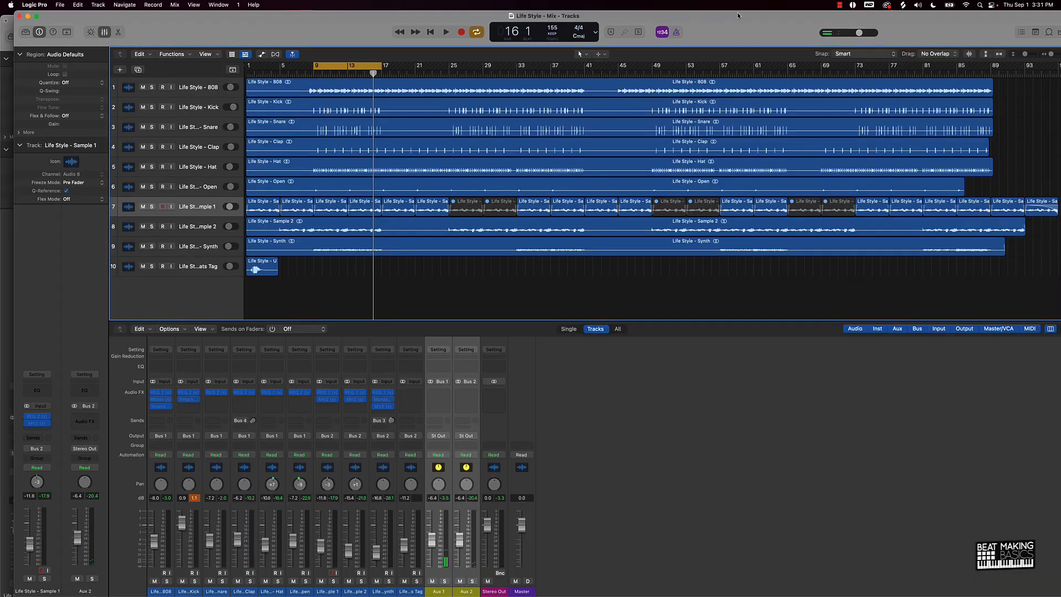
click(342, 66)
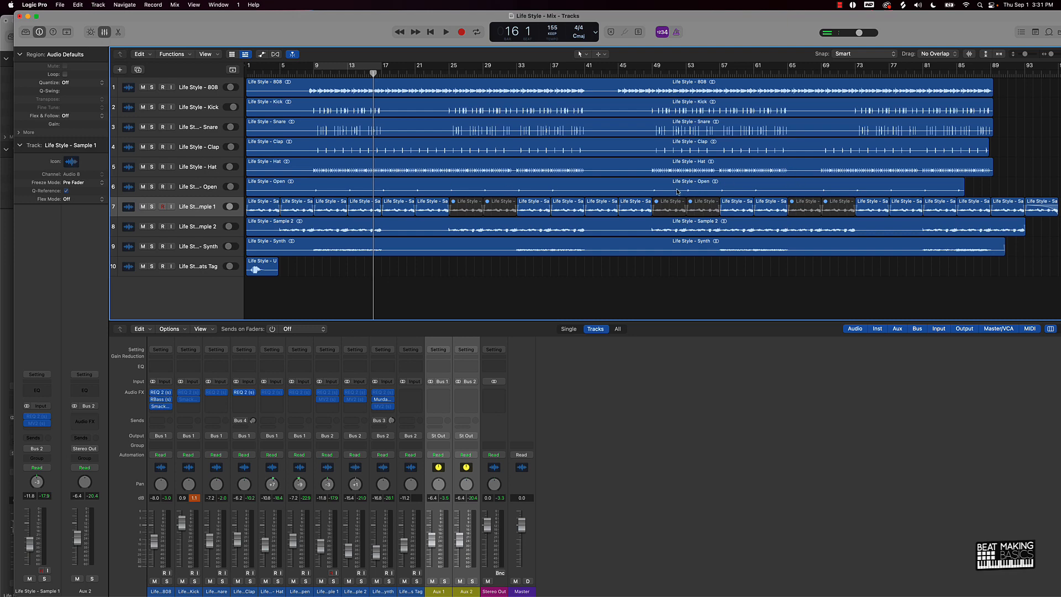
Select the Synth, Sample, Open and Snare channels one after another in the mixer to examine their plug-ins
click(392, 468)
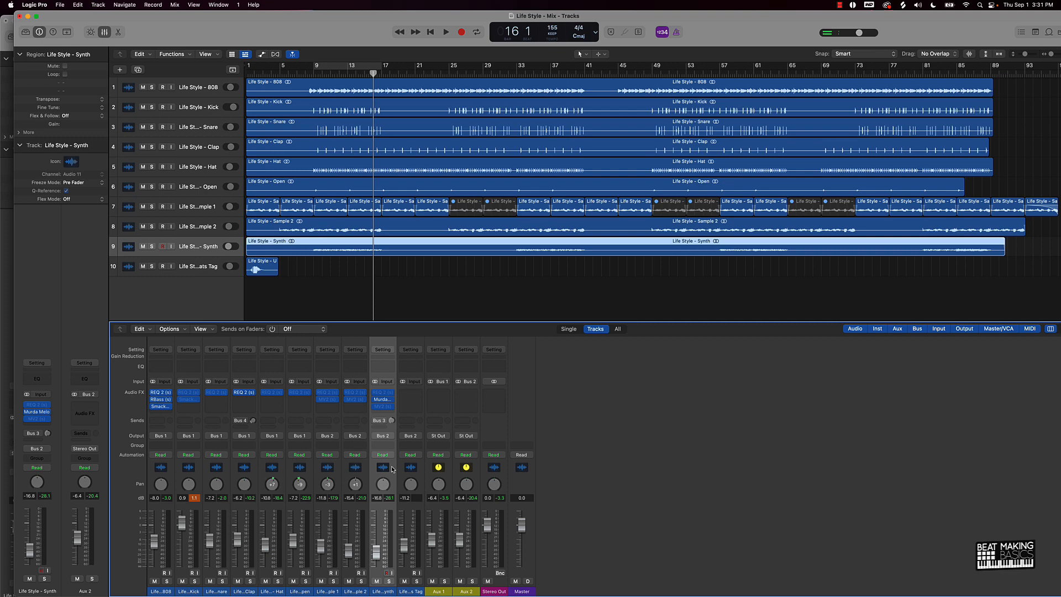
click(356, 471)
click(331, 473)
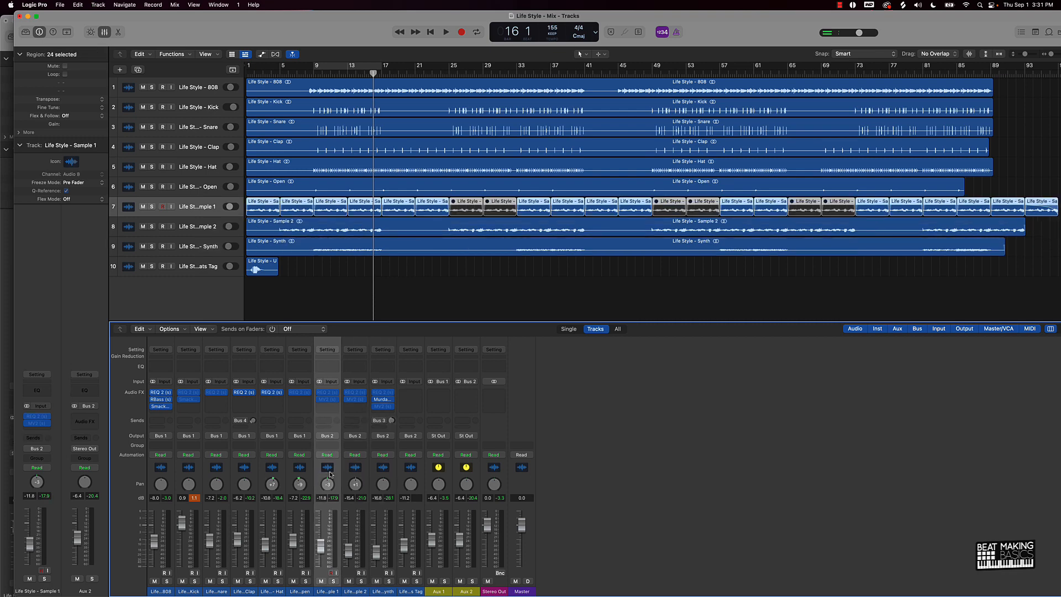
click(305, 474)
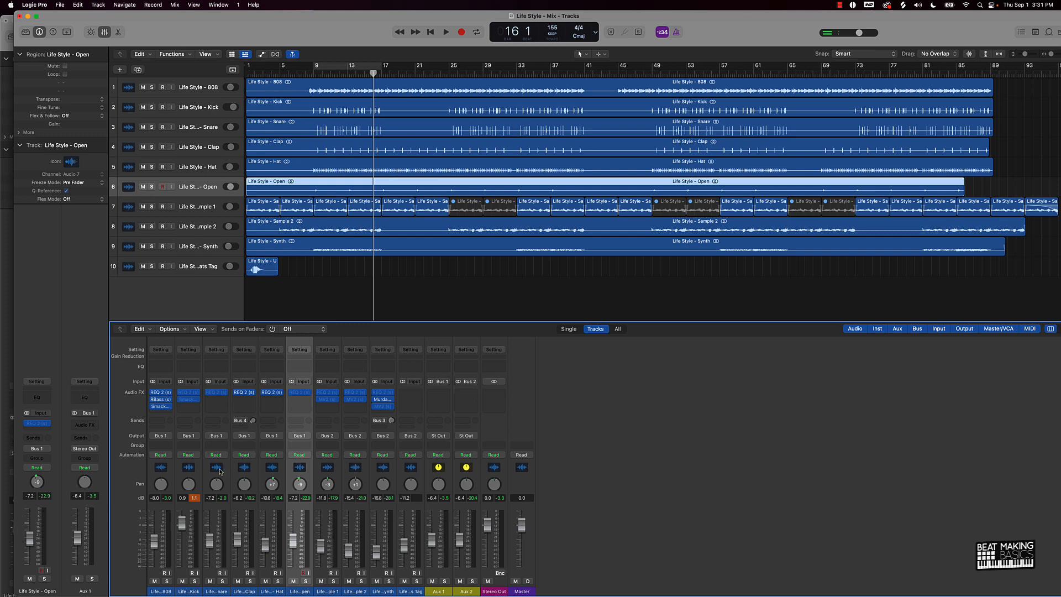
click(214, 408)
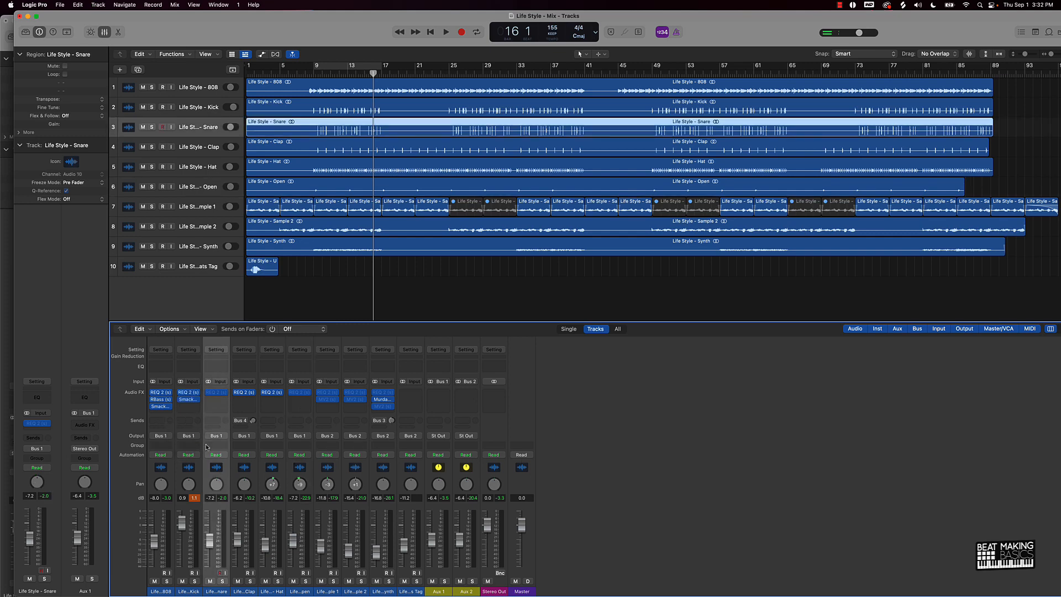
click(301, 469)
click(327, 469)
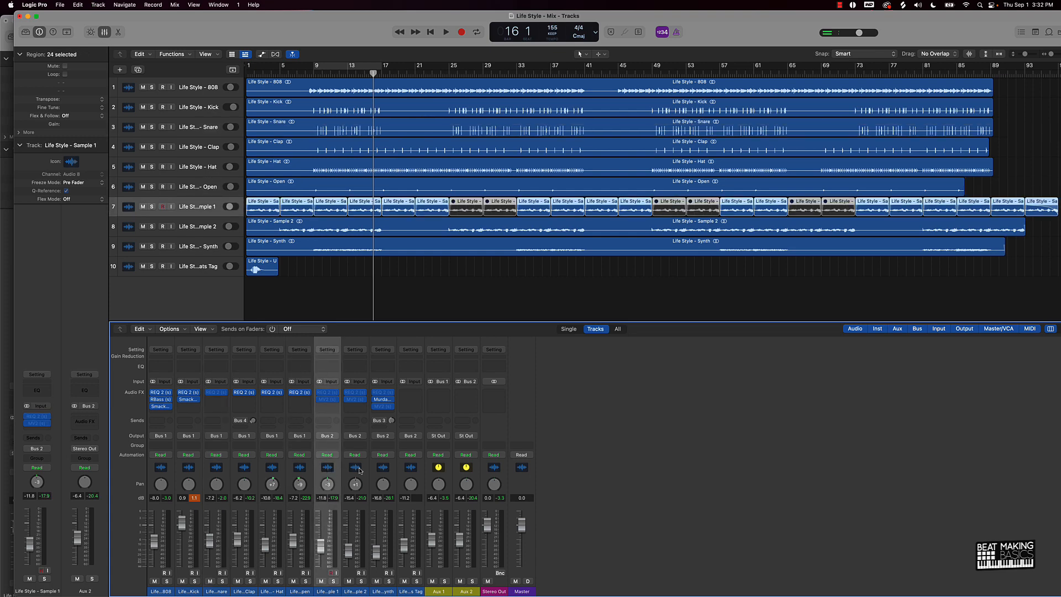
click(356, 468)
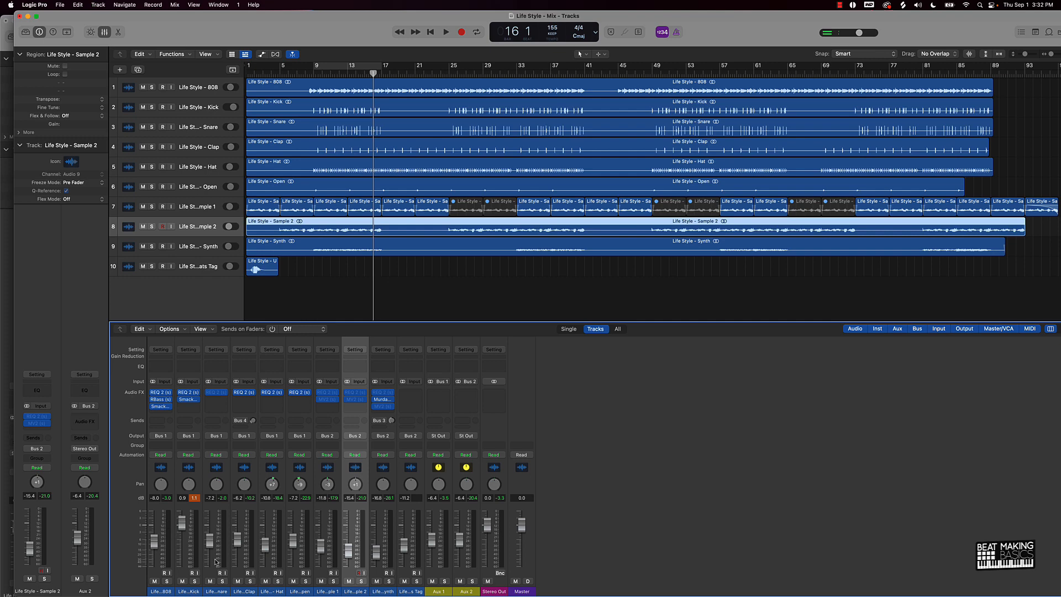
key(Down)
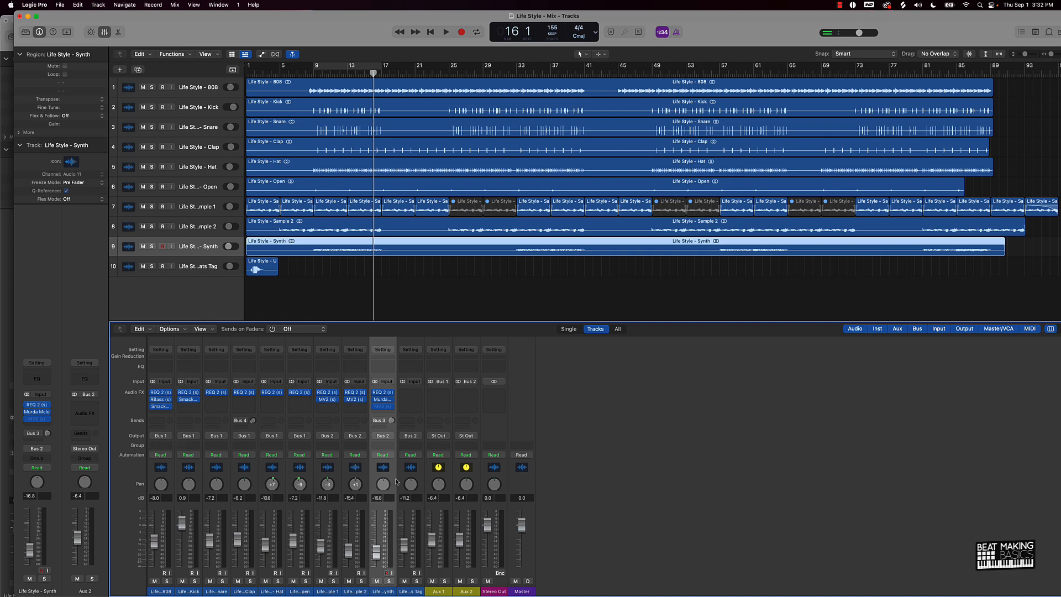
Rename the Aux 1 channel to Drums and the Aux 2 channel to Melody, and select both aux channels
double_click(439, 591)
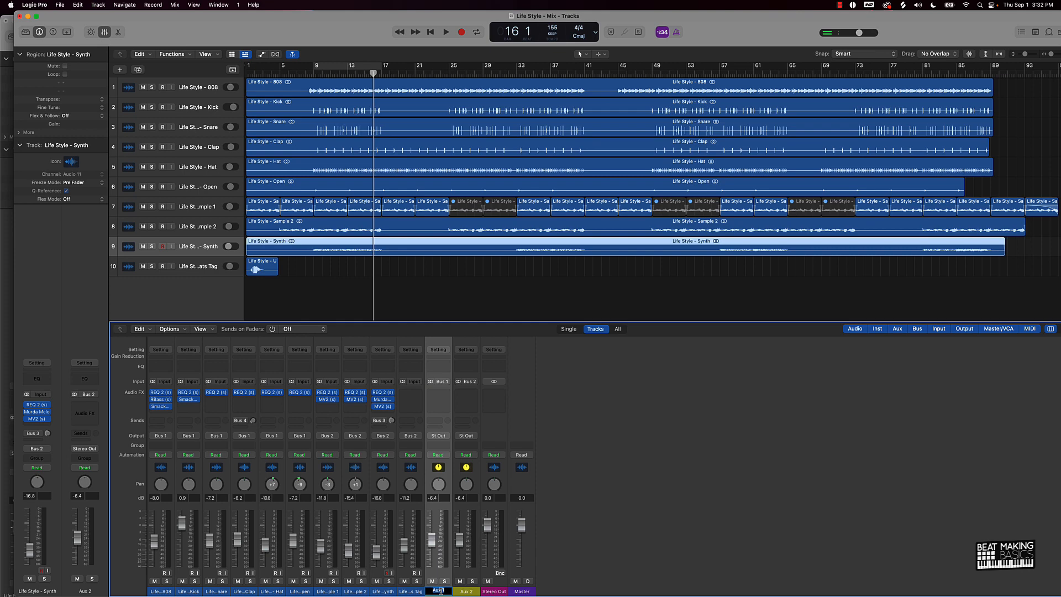
text(Drums)
key(Return)
double_click(467, 591)
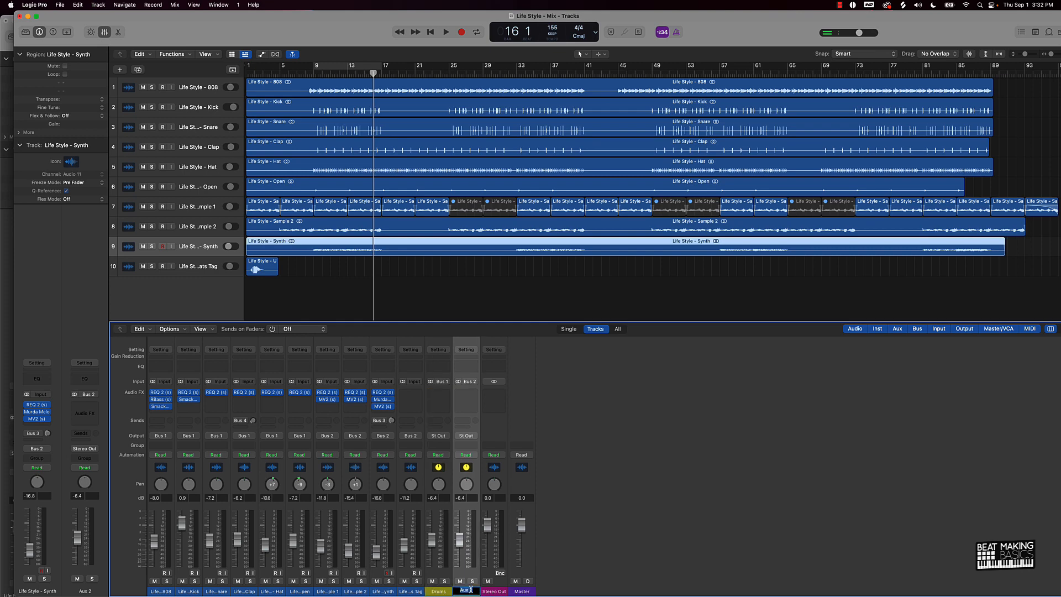
text(Melody)
key(Return)
drag(437, 576, 461, 572)
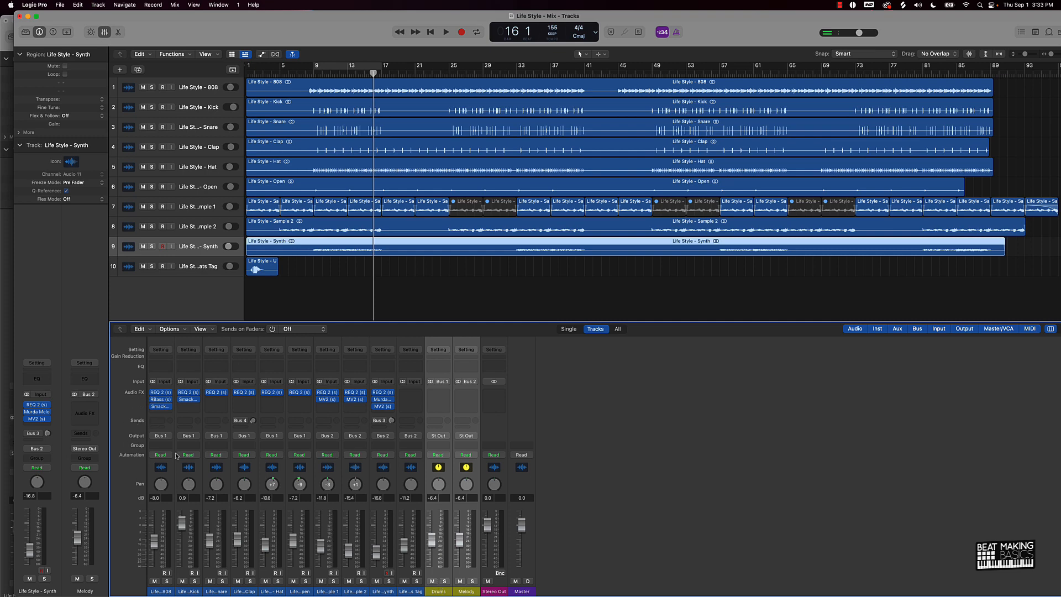
Select the 808 through Open channels and examine the bus choices for their output routing without changing it
click(159, 572)
drag(158, 573, 300, 564)
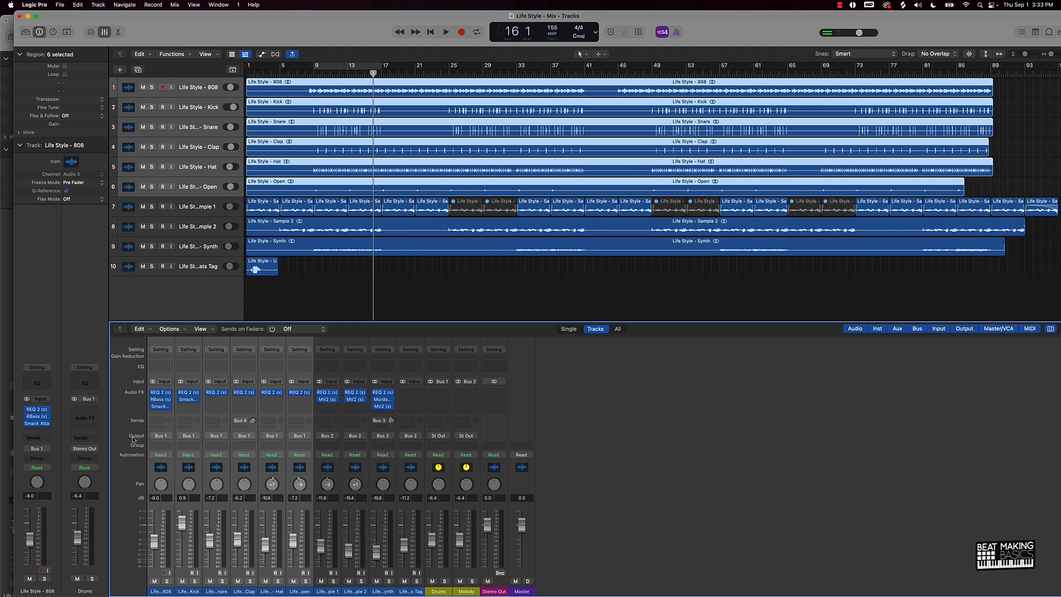
click(157, 436)
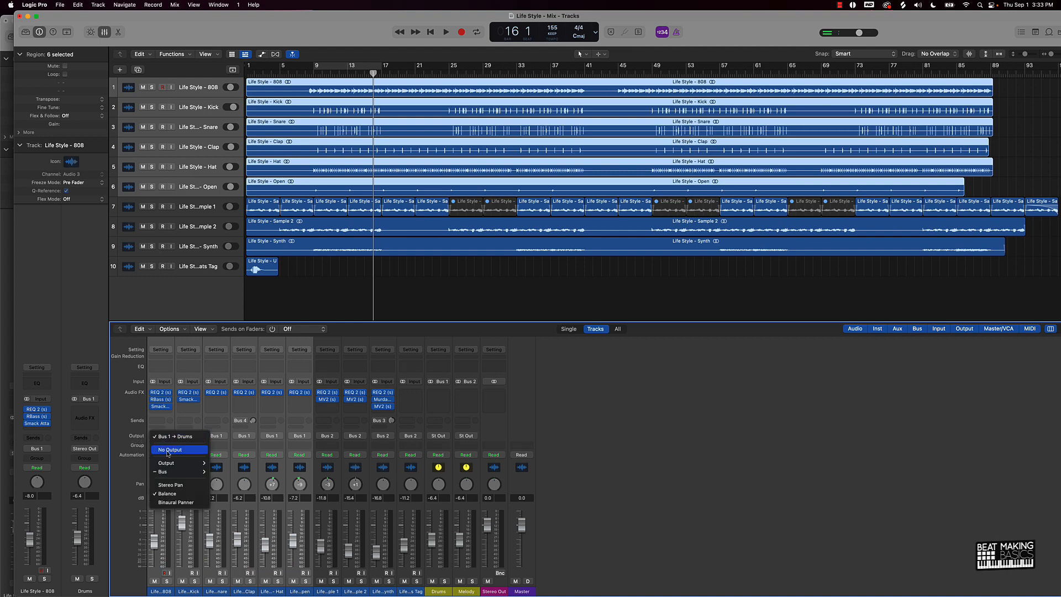
mouse_move(173, 464)
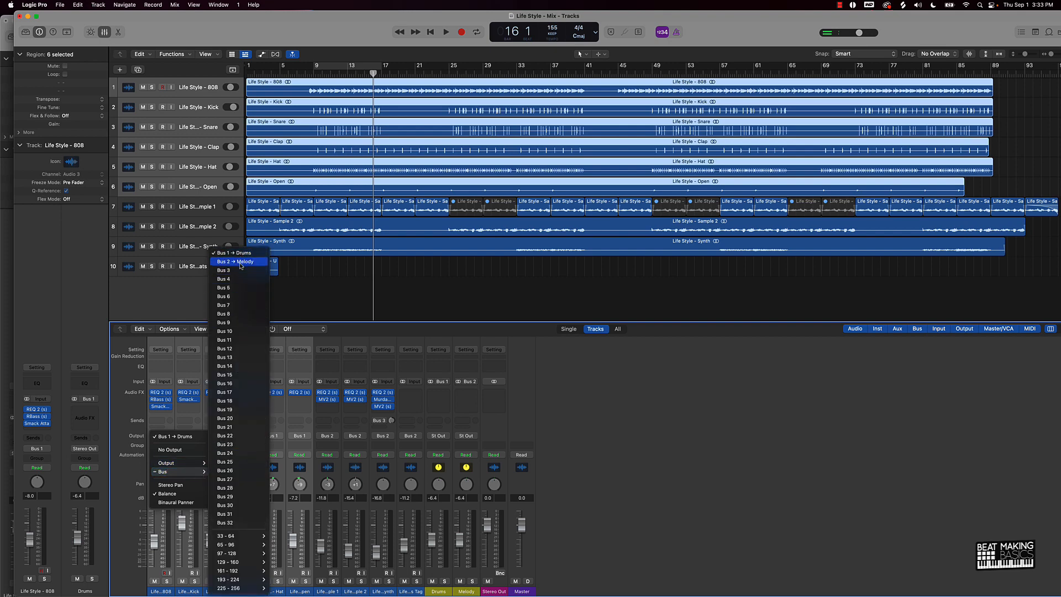
click(123, 435)
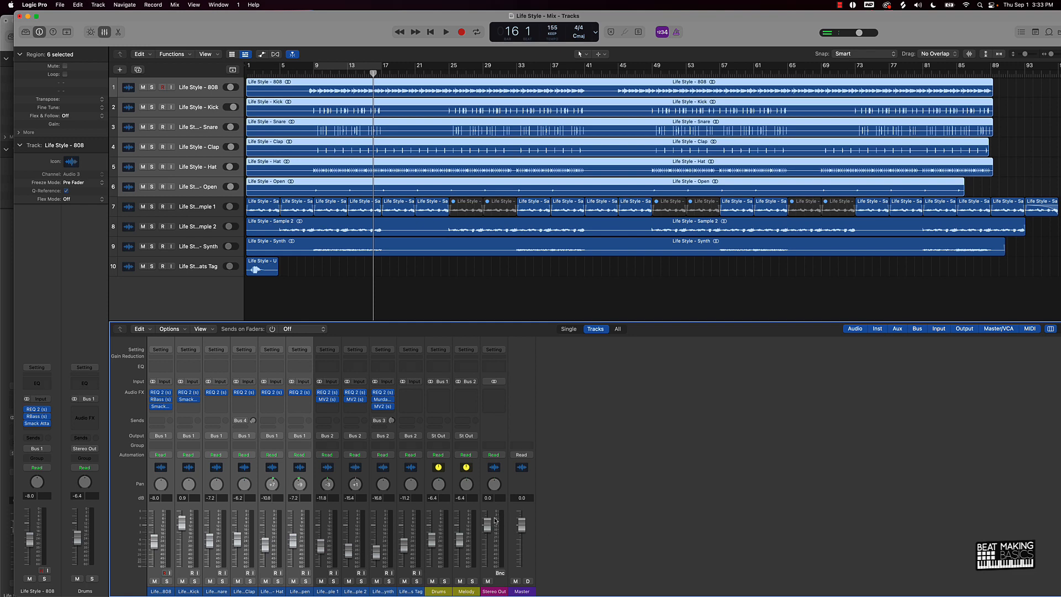
Insert a stereo Level Meter on the Stereo Out channel and play the bar 9 to 17 cycle to check the output level
click(364, 68)
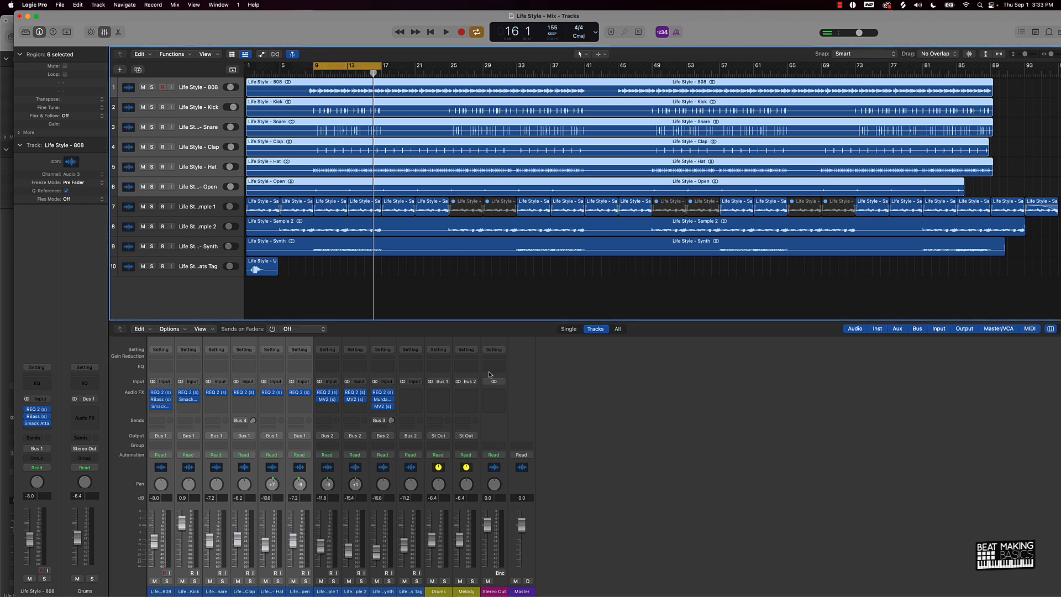
click(495, 405)
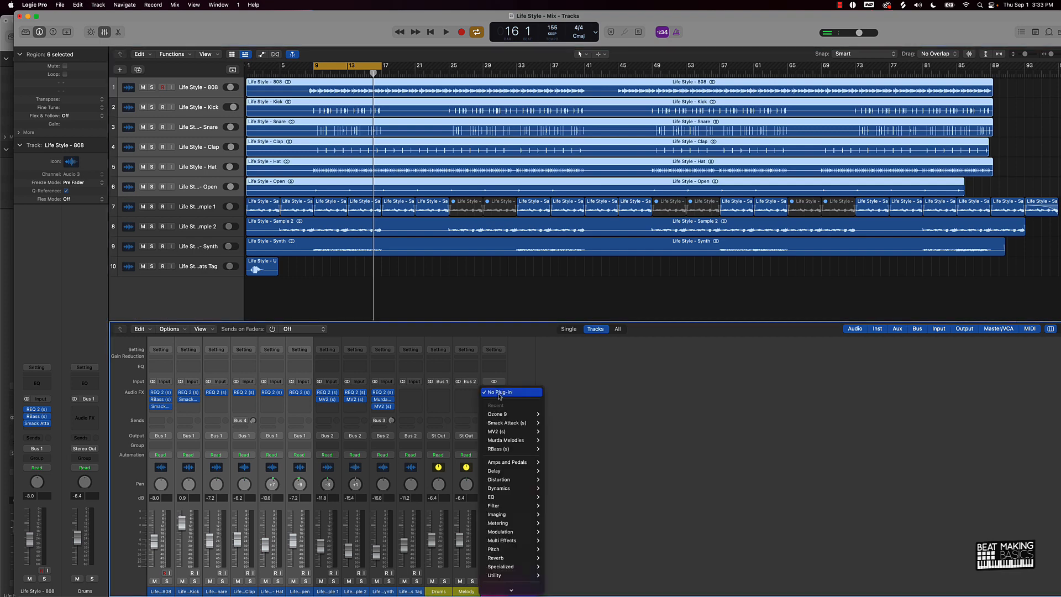
mouse_move(511, 522)
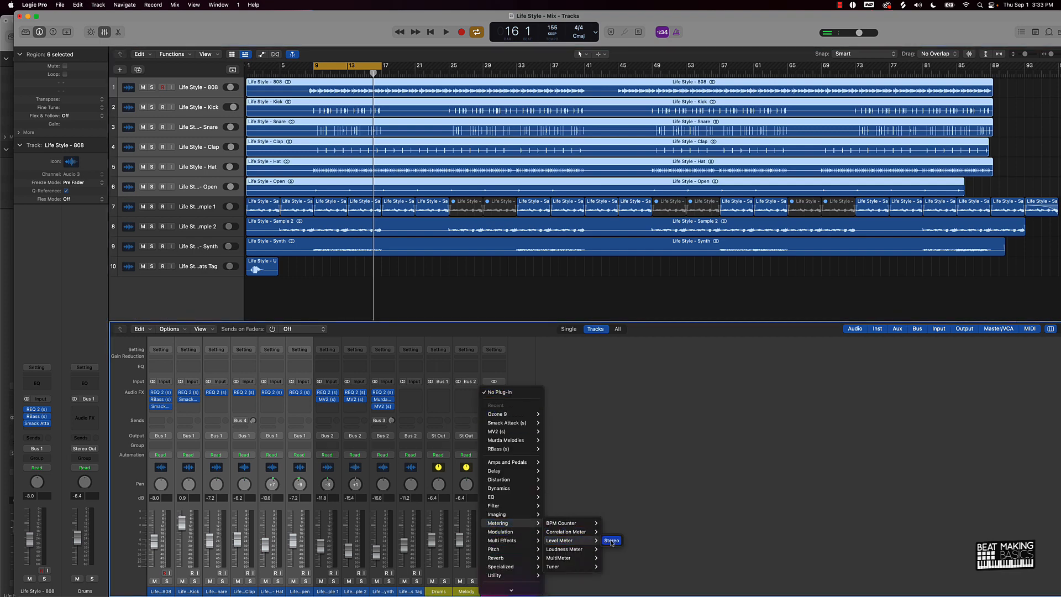
click(610, 540)
key(space)
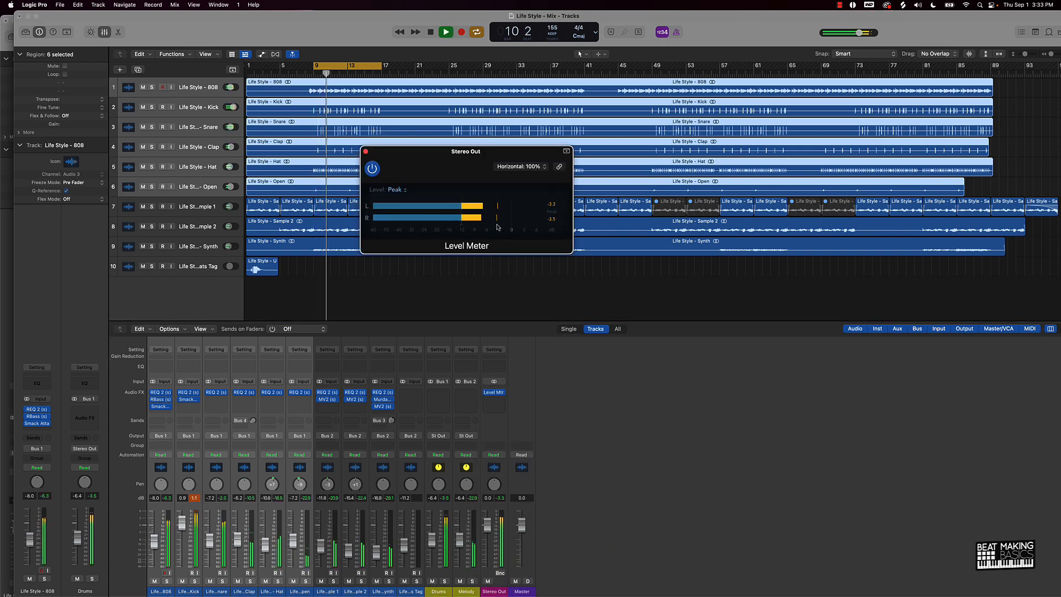
key(space)
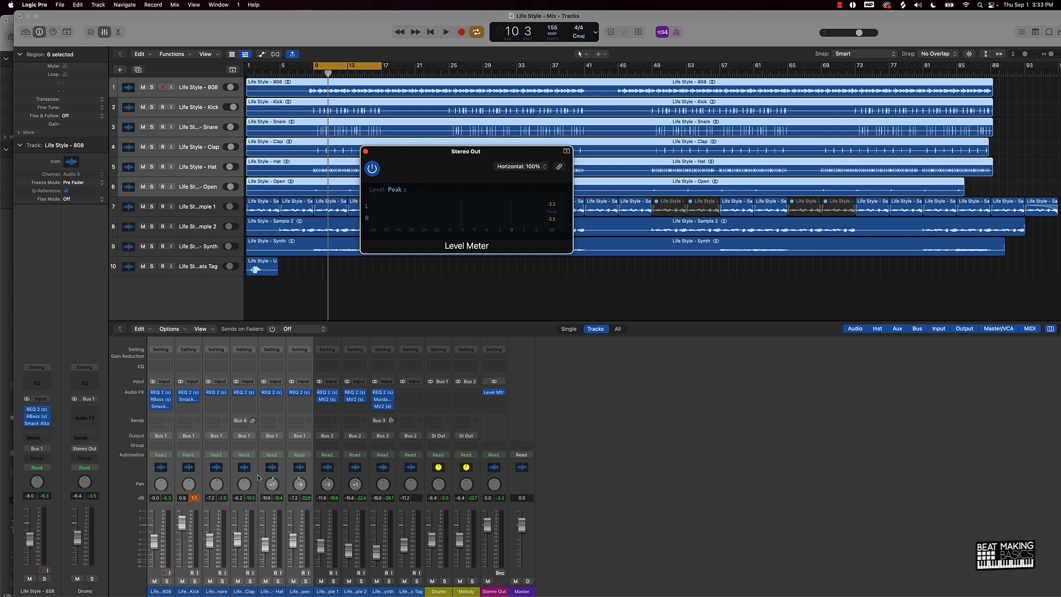
Clear the mixer's peak level readings and select the Drums and Melody aux channels
click(196, 498)
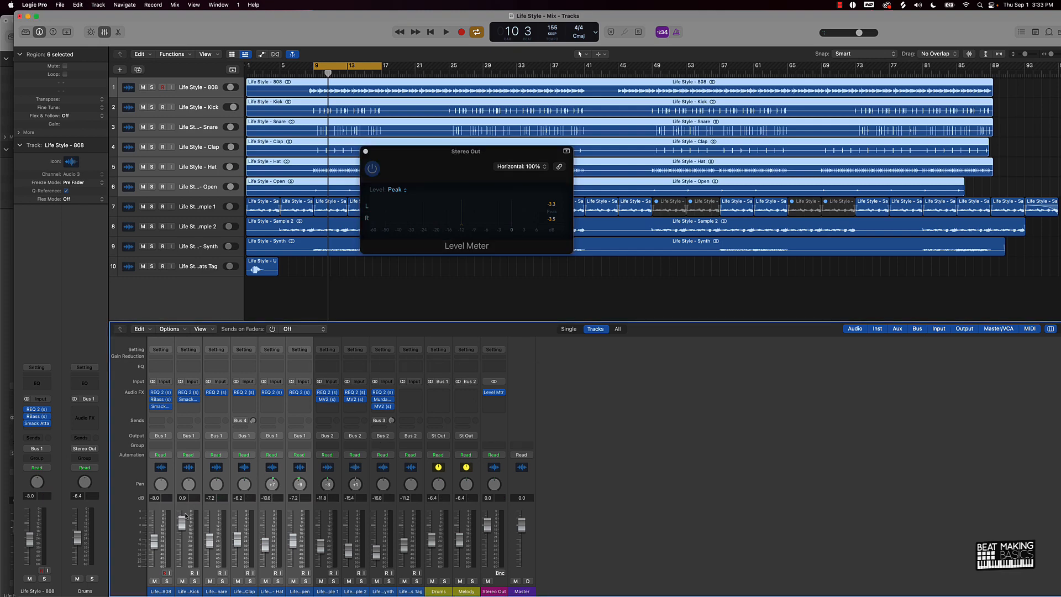
click(186, 571)
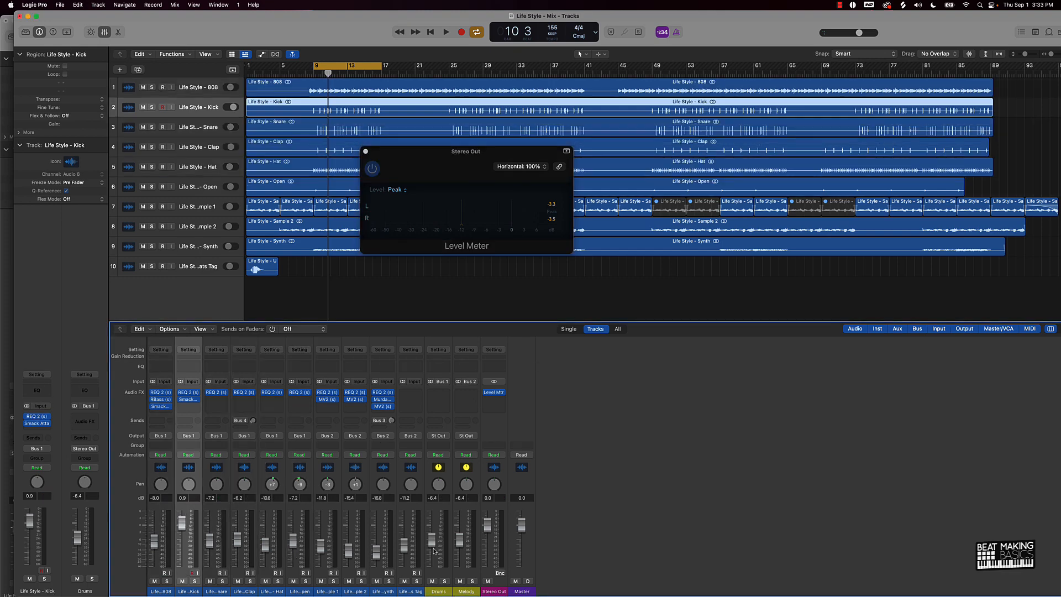
drag(436, 573, 463, 569)
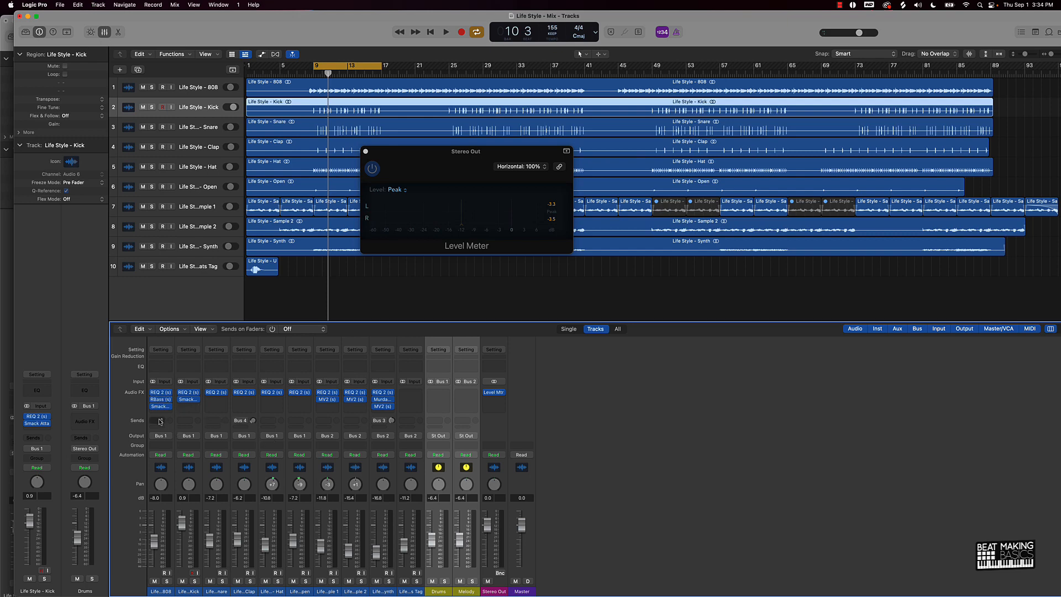
Solo the Kick channel and inspect the settings of its Smack Attack plug-in
click(195, 581)
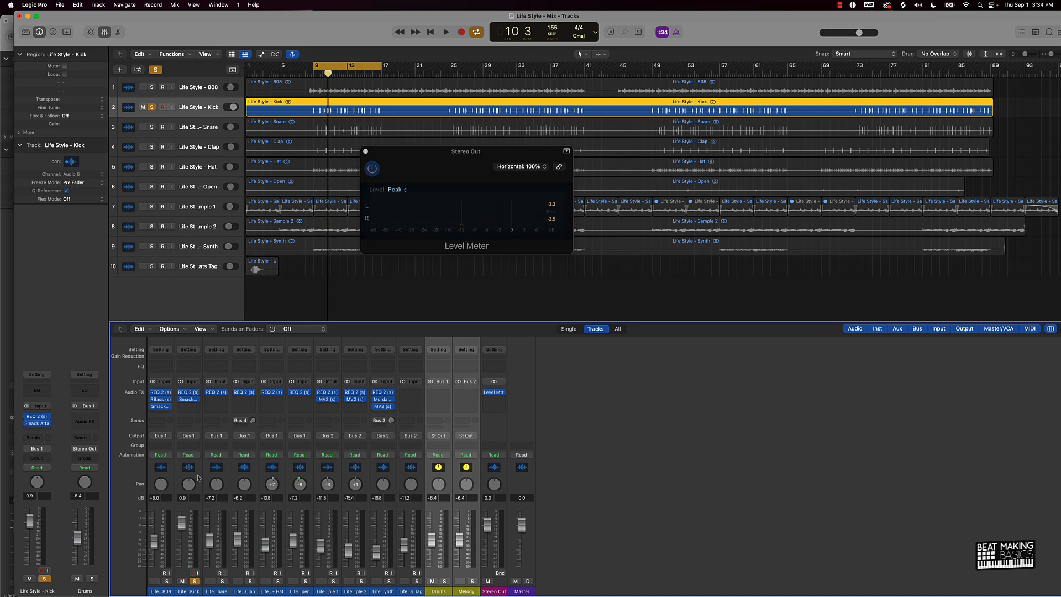
click(190, 400)
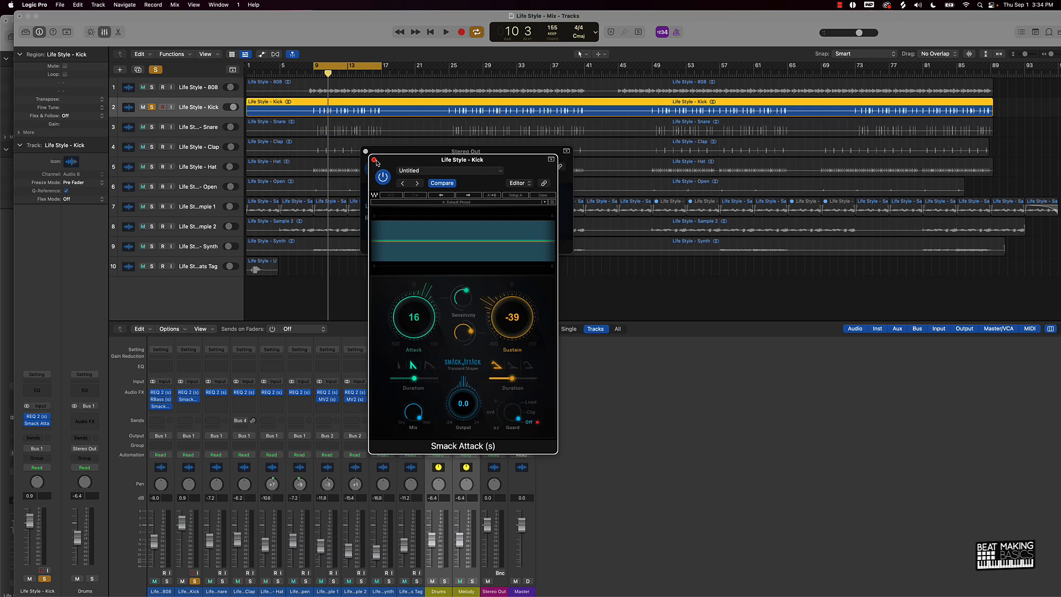
click(375, 162)
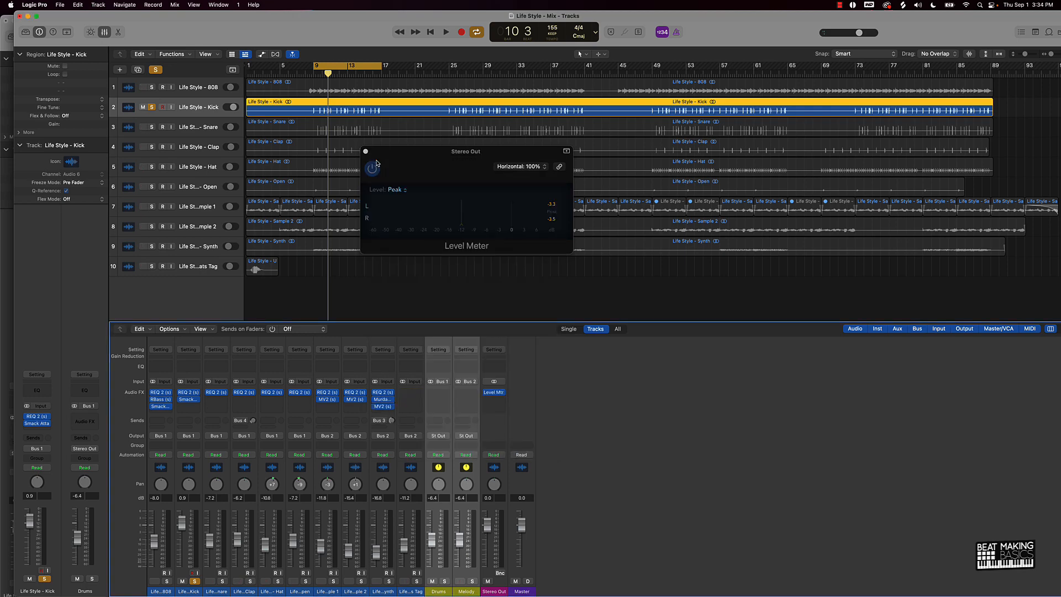
Review the Kick channel's Smack Attack settings, close its window, and open the 808 channel's Smack Attack for comparison
click(189, 400)
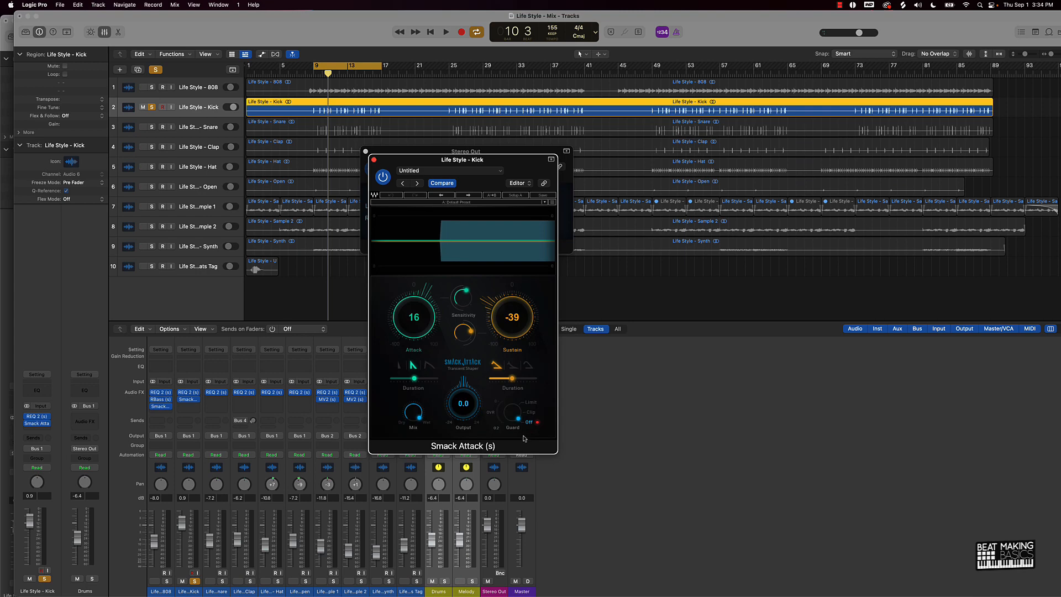
click(374, 160)
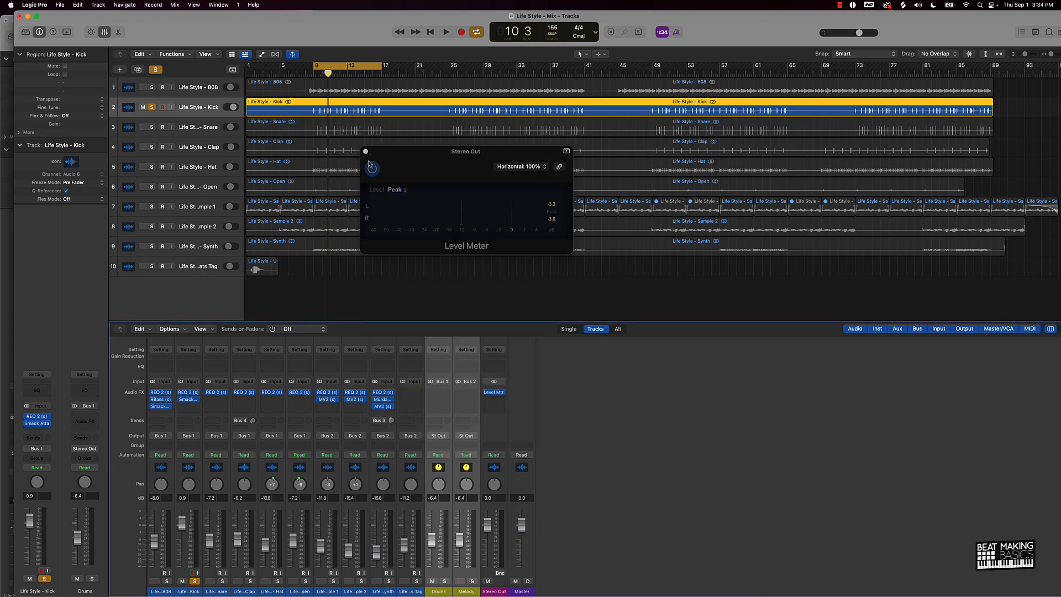
click(160, 407)
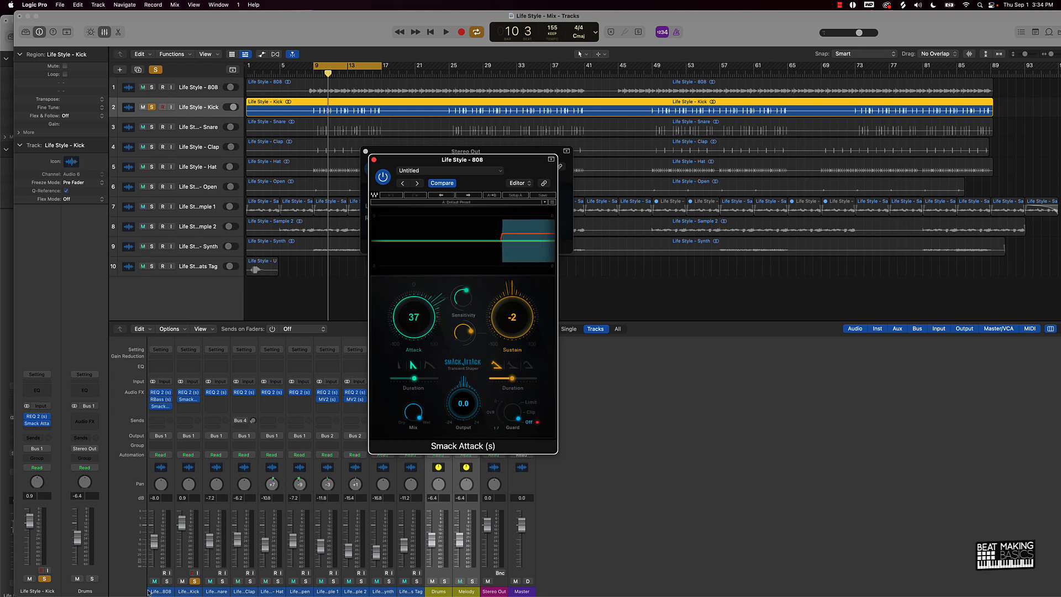
Solo the 808 together with the Kick and play the cycle to hear both channels with their plug-ins active
click(167, 581)
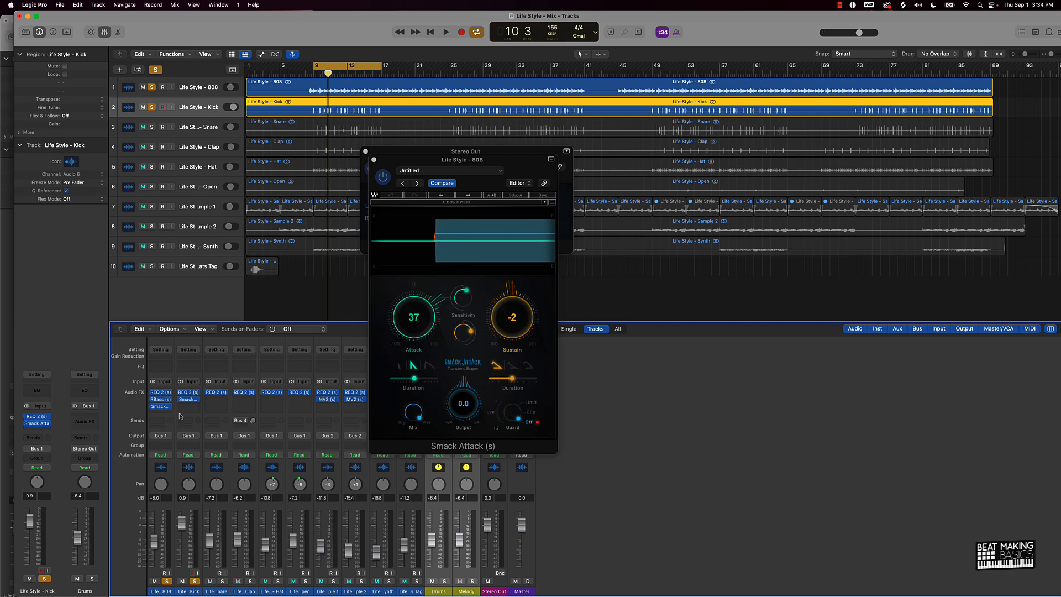
key(space)
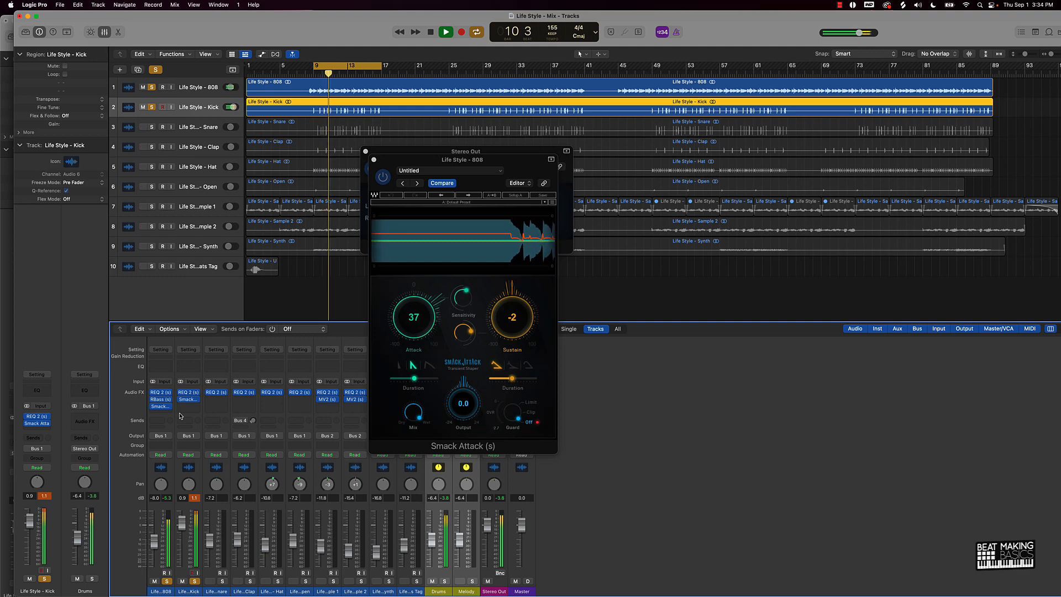
key(space)
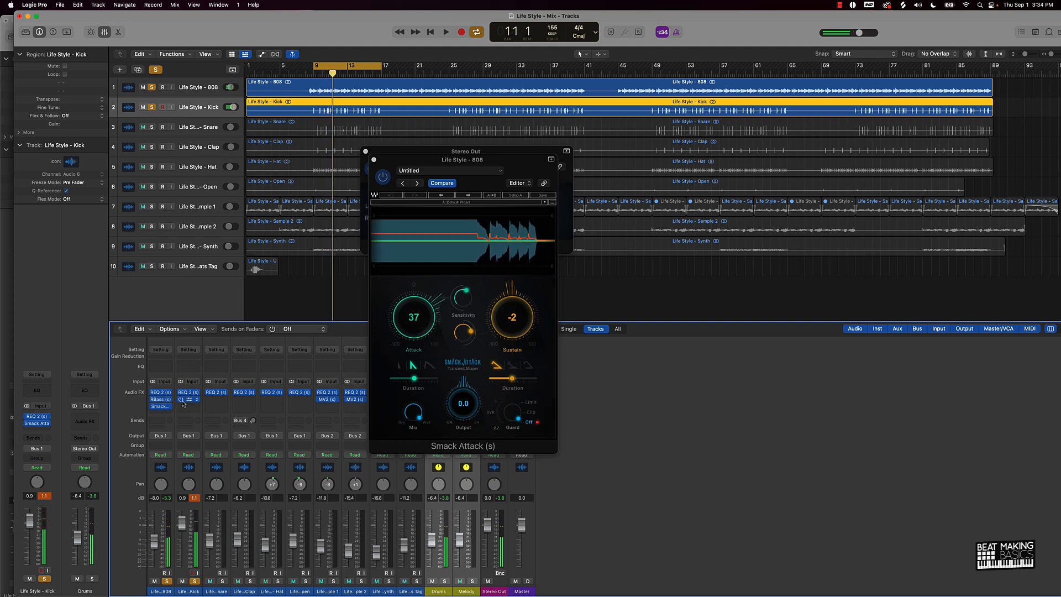
Bypass all plug-ins on the Kick and 808 channels and play the cycle to hear both sounds unprocessed
click(181, 400)
click(153, 400)
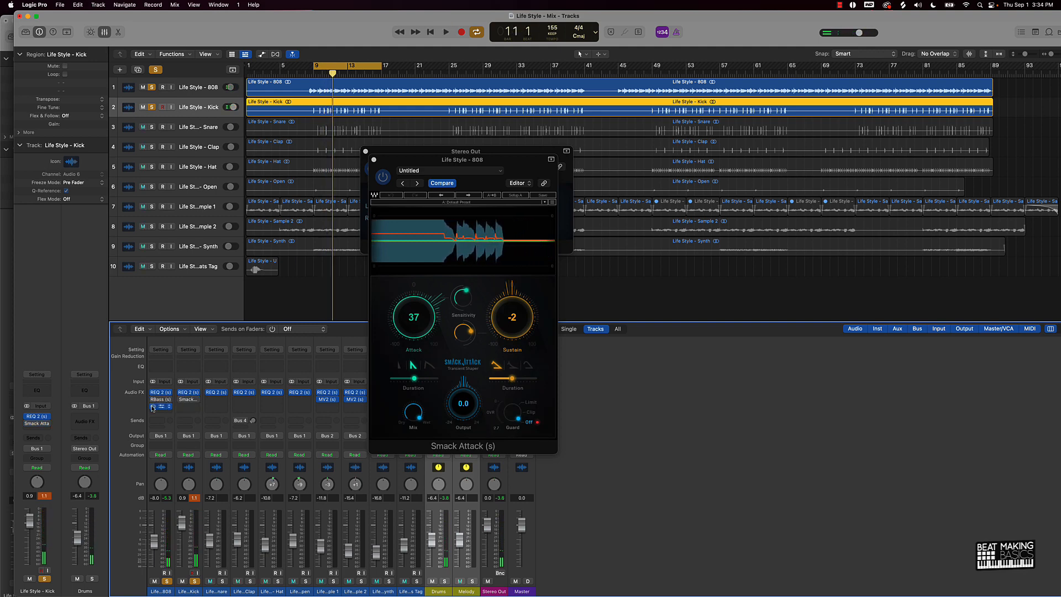
key(space)
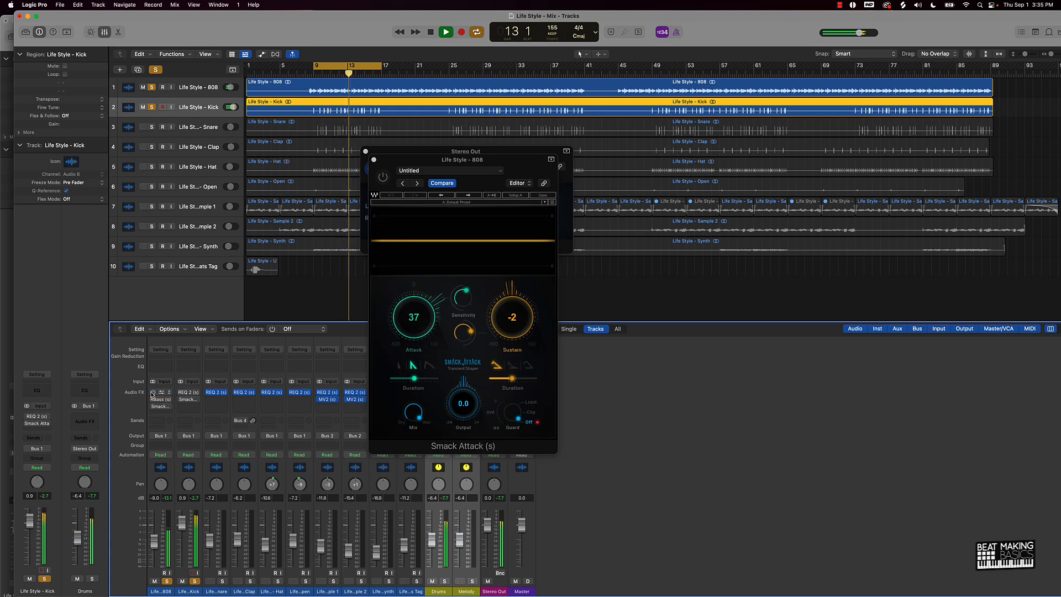
key(space)
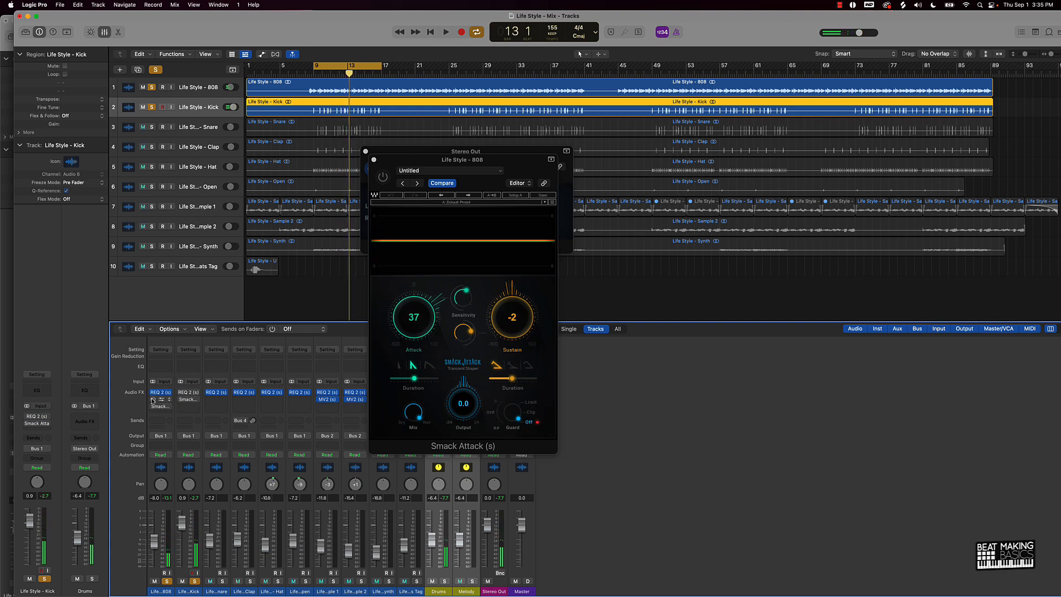
Re-enable all plug-ins on the 808 and Kick channels and play the cycle again with the processing active
click(153, 406)
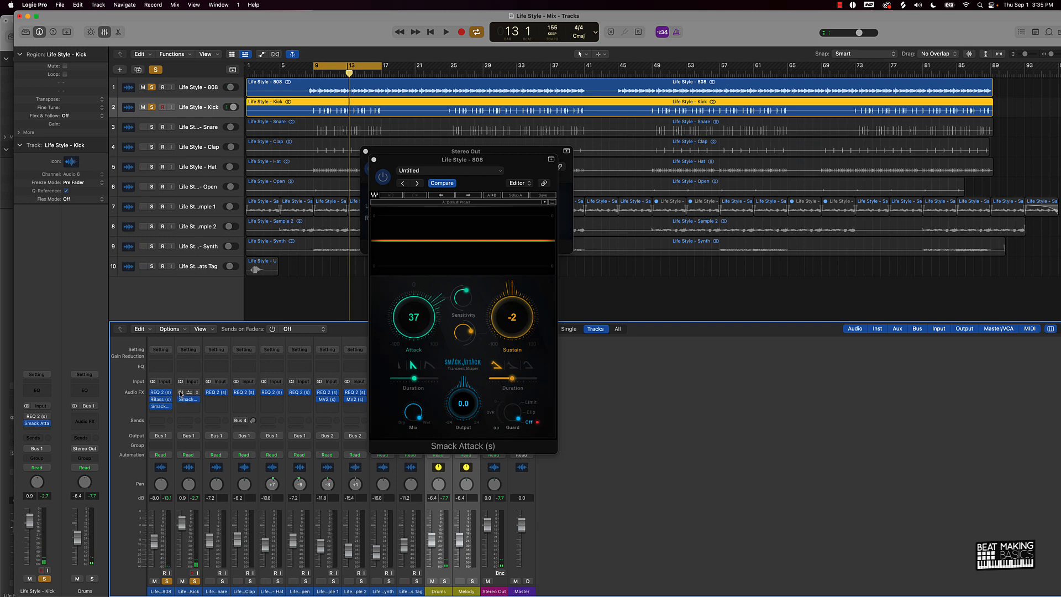
key(space)
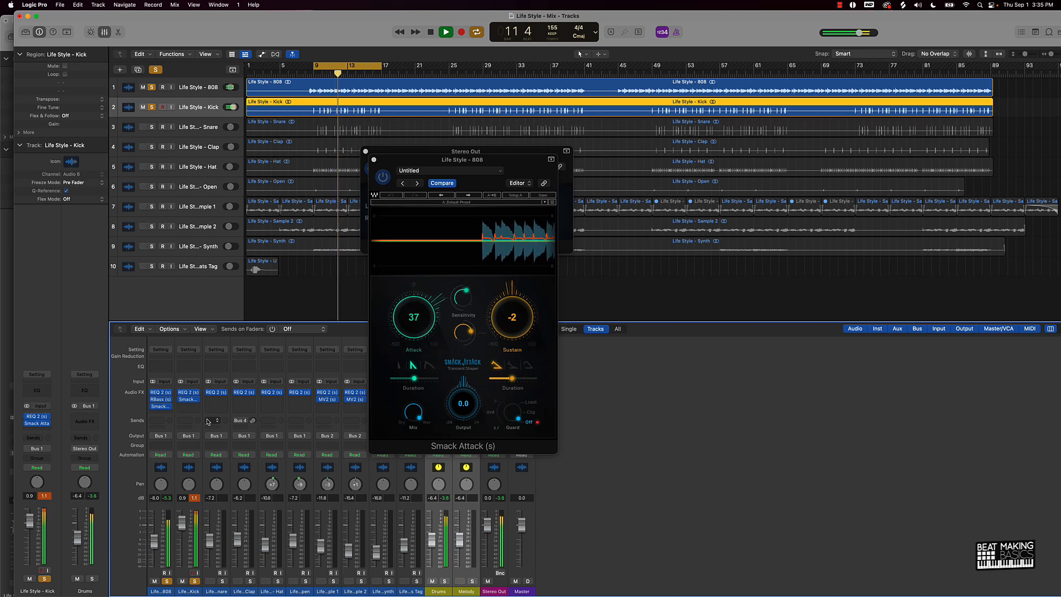
key(space)
Clear the mixer's peak level readings and take the Kick and 808 channels out of solo
click(195, 498)
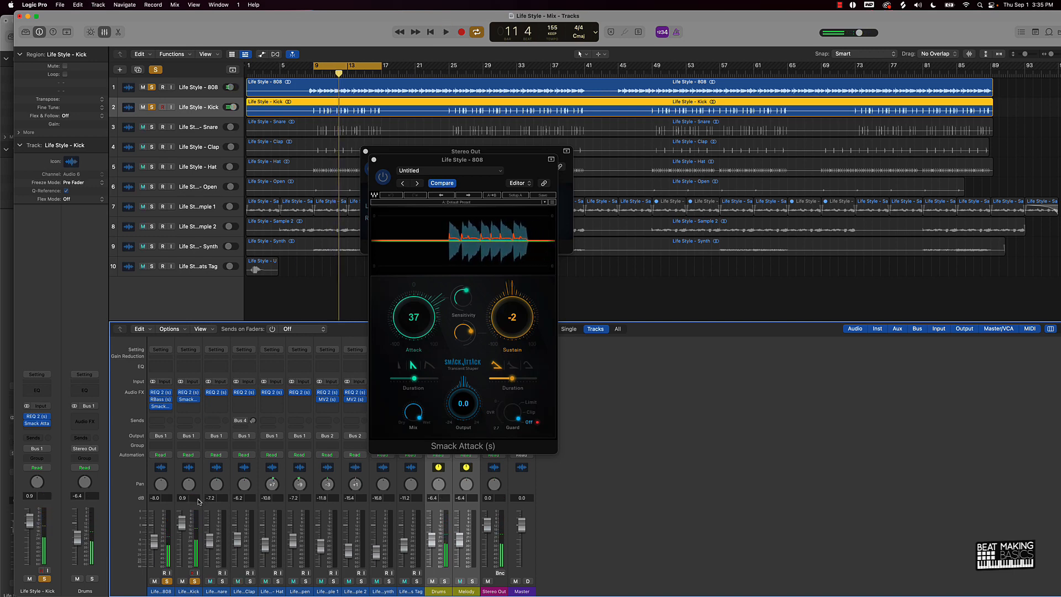
click(195, 581)
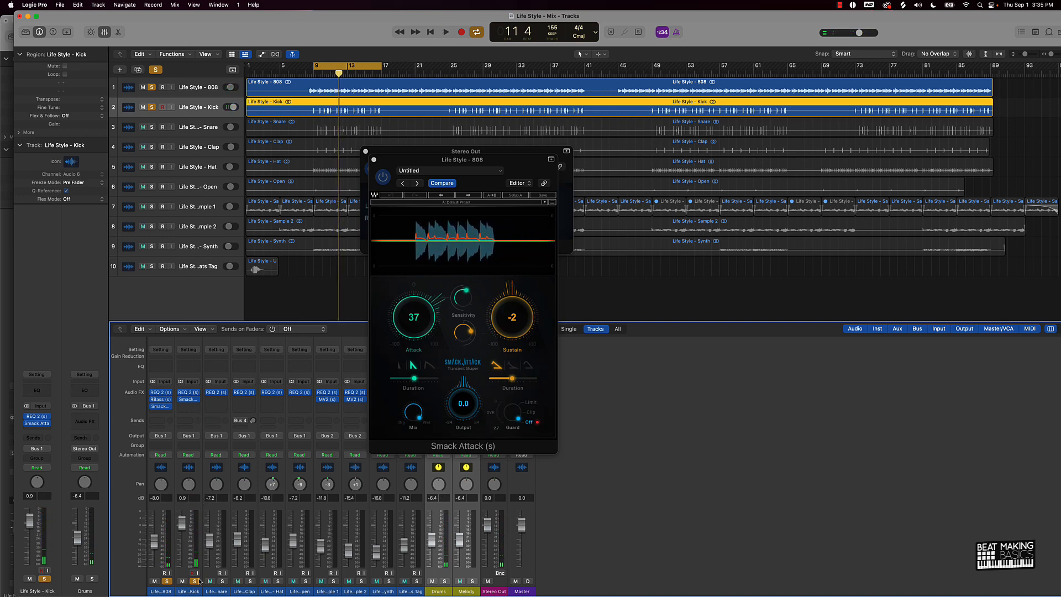
click(166, 581)
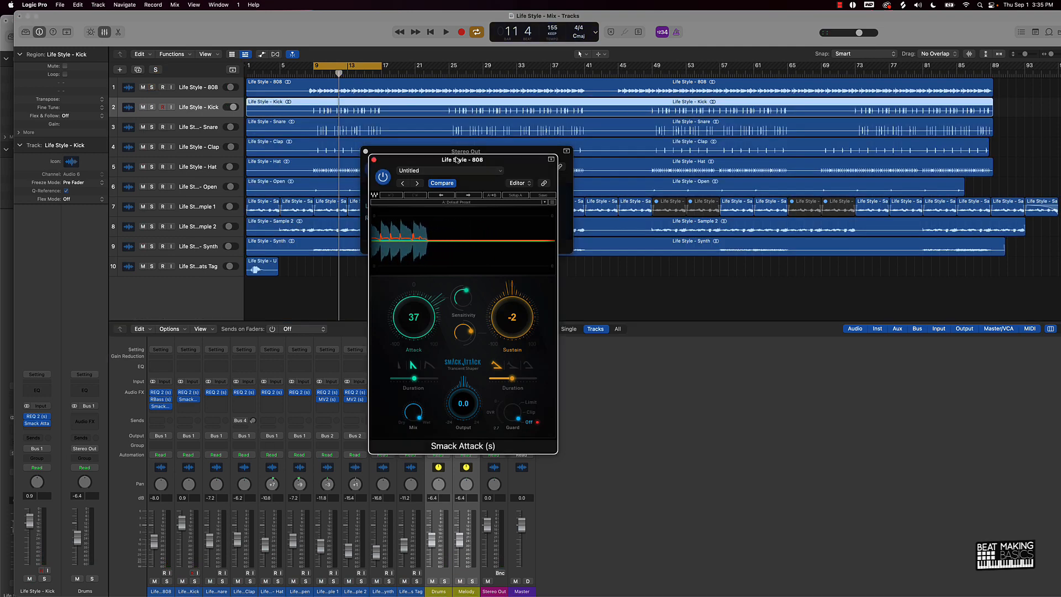
Move the 808's Smack Attack window clear of the mixer channels and close the Level Meter window
drag(455, 159, 709, 136)
click(366, 152)
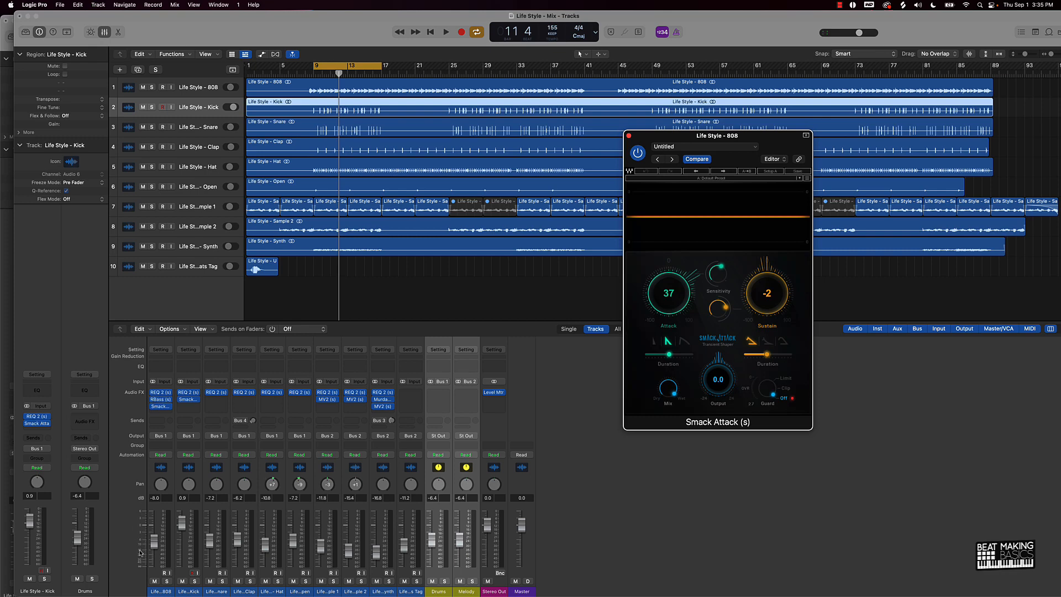
Bypass RBass on the 808 channel, solo the channel, and play the cycle to hear it without the bass enhancement
click(152, 400)
click(167, 581)
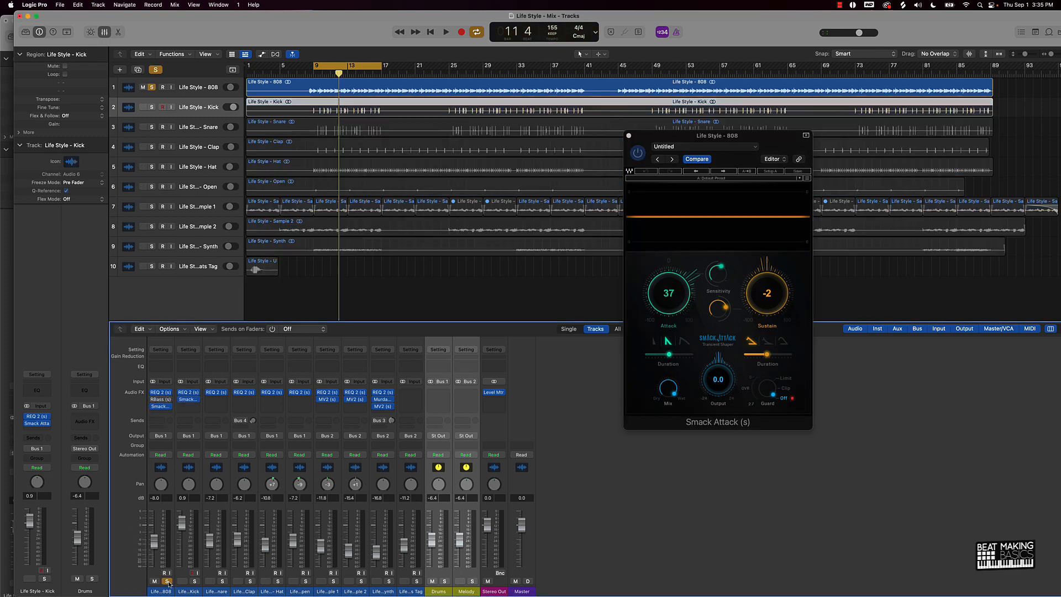
key(space)
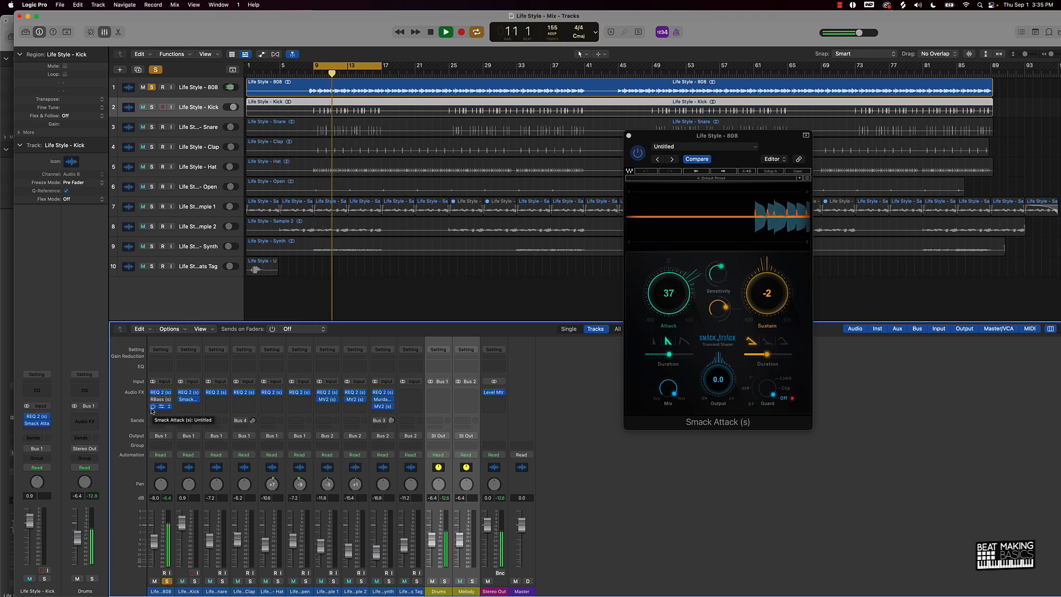
key(space)
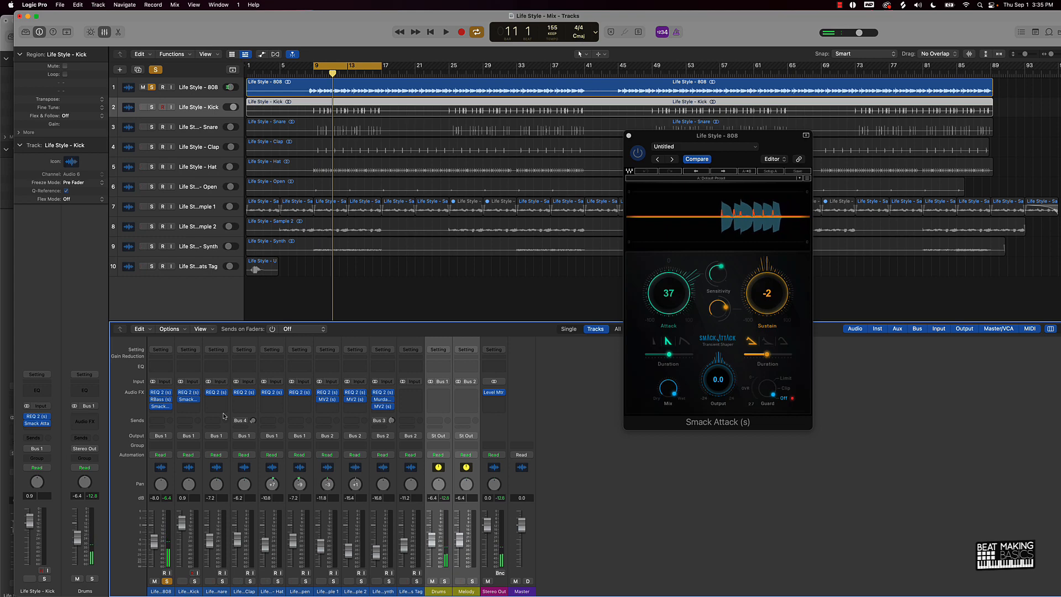
Play the soloed 808 with RBass enabled, and take the channel out of solo
key(space)
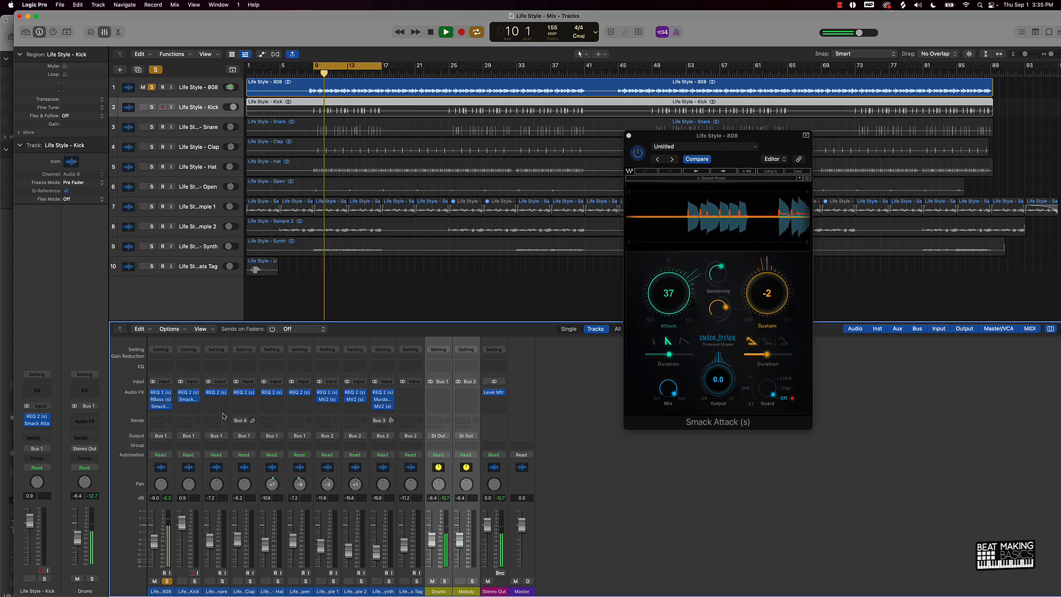
key(space)
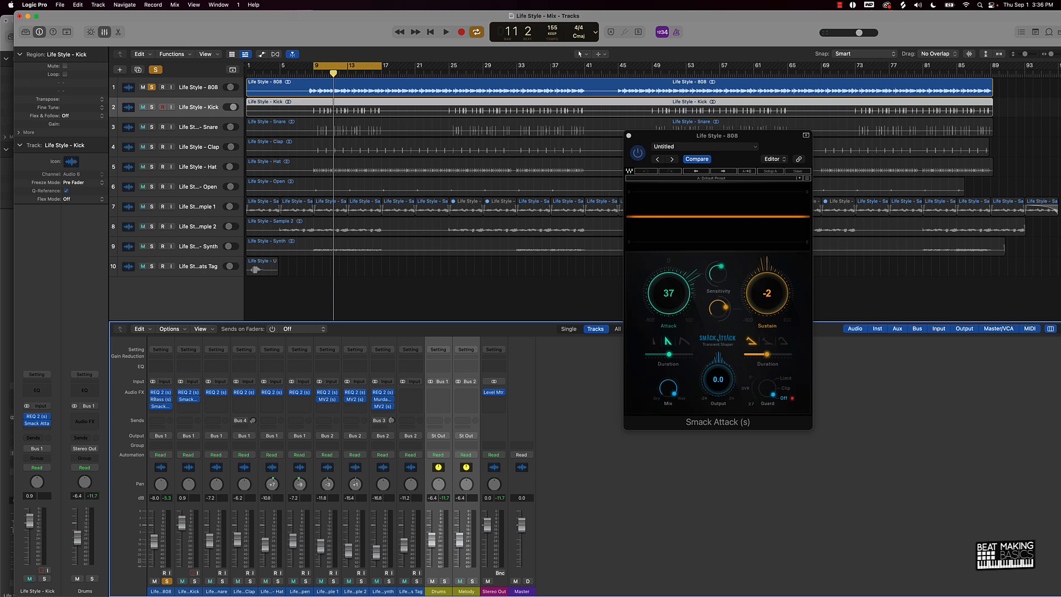
click(167, 582)
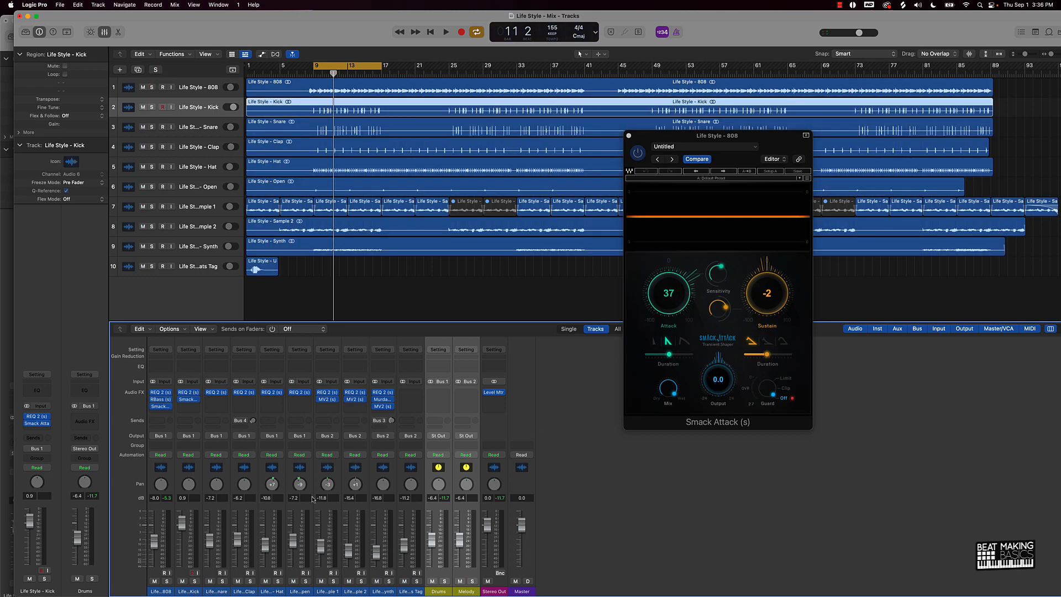
Open REQ 2 on the Sample 1 channel, solo it, and play the cycle to examine its low-frequency cut
click(328, 393)
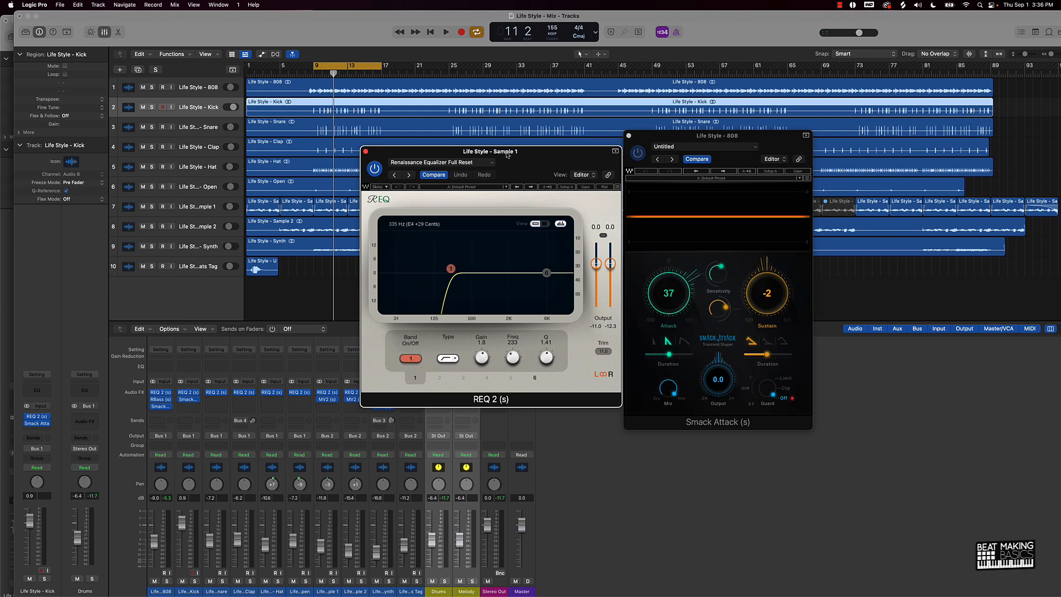
click(334, 582)
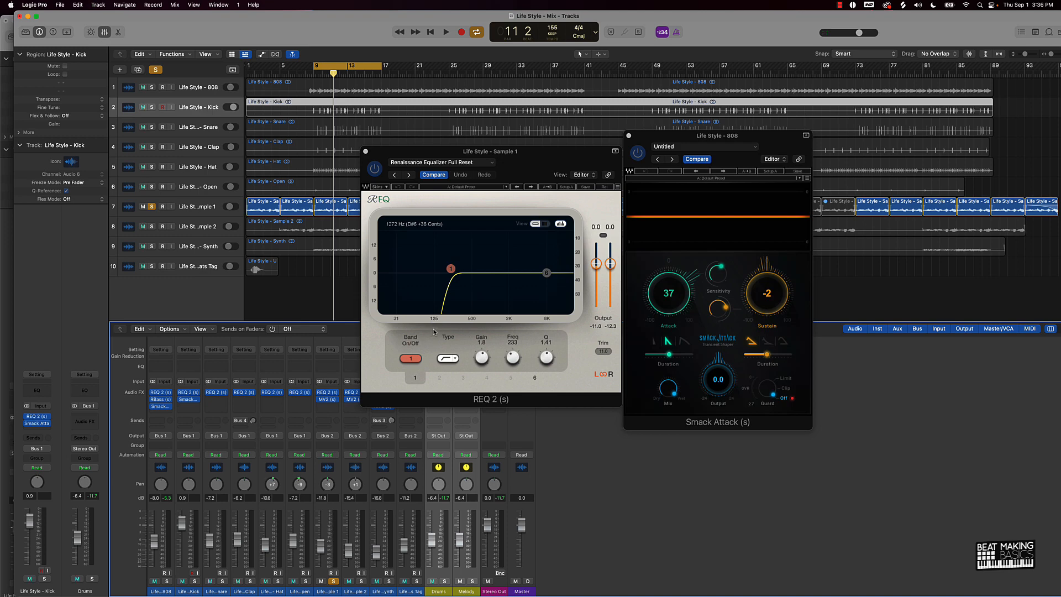
key(space)
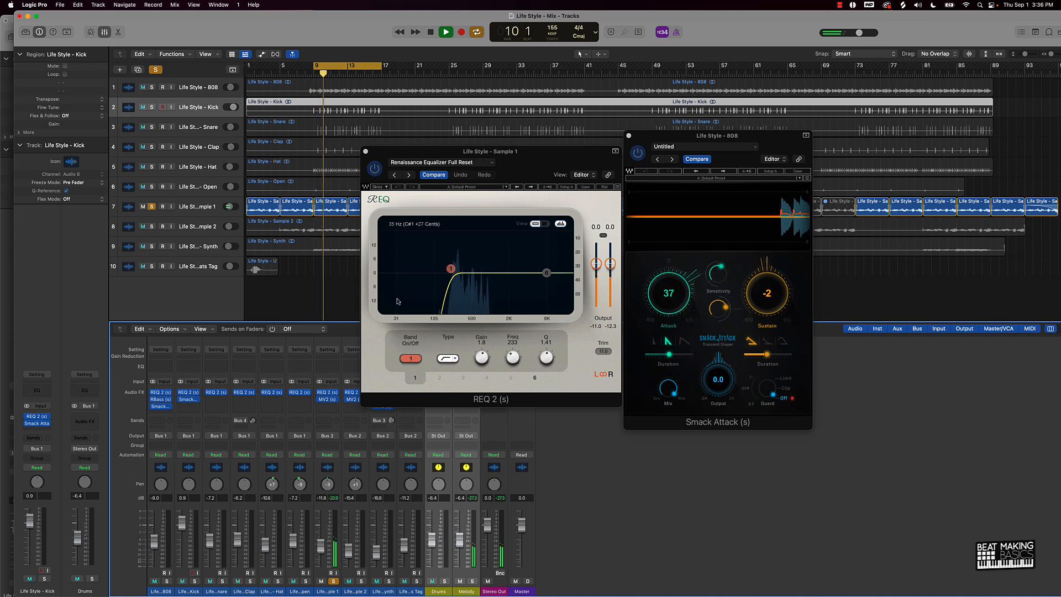
key(space)
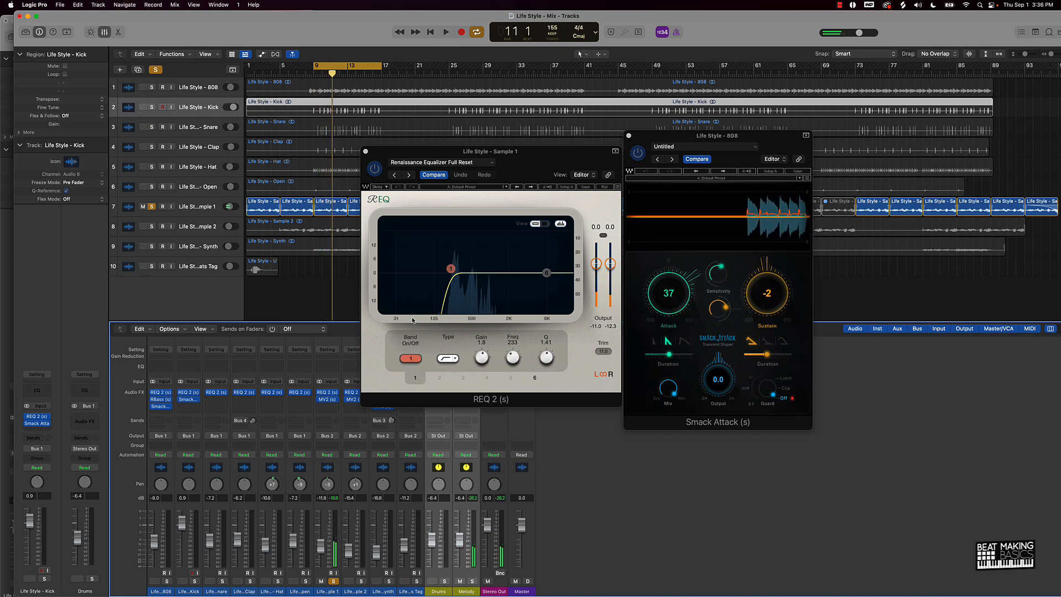
Solo the 808 as well, place its REQ 2 beside Sample 1's, and play the cycle to compare their frequency ranges
click(167, 581)
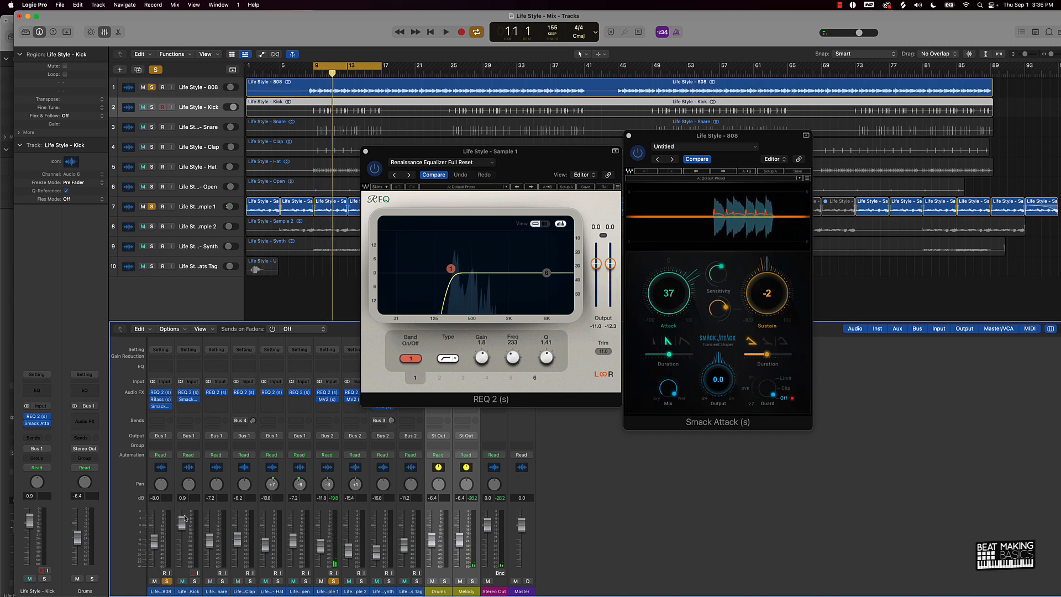
click(160, 392)
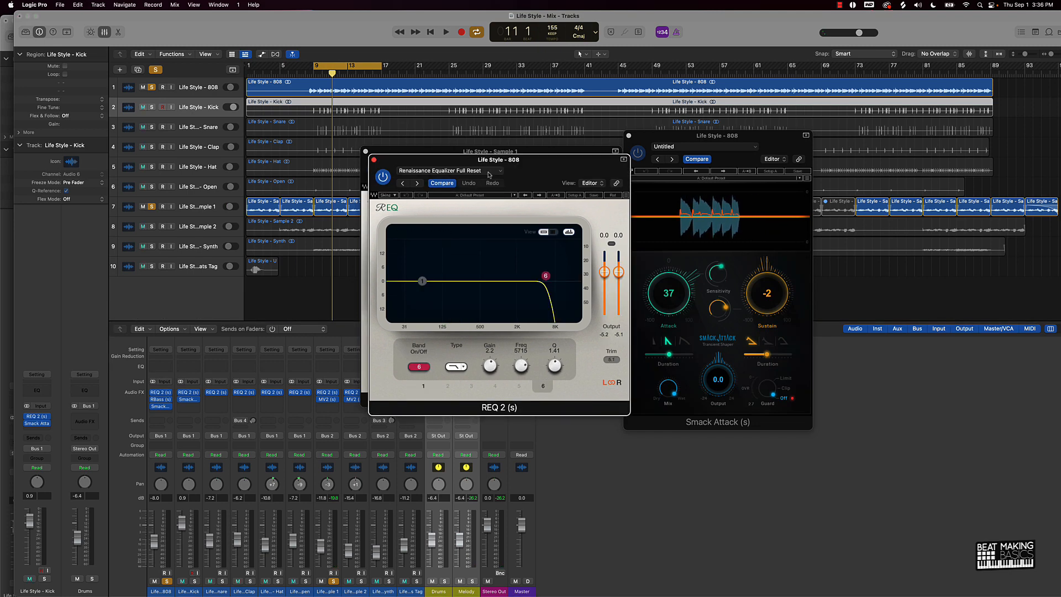
drag(488, 174, 217, 175)
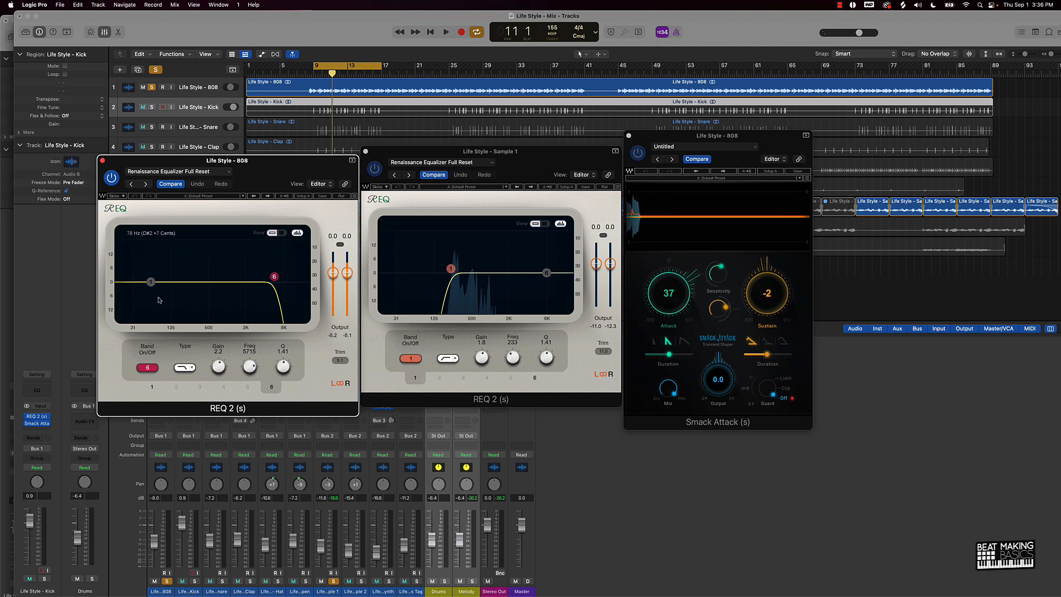
drag(272, 176, 271, 165)
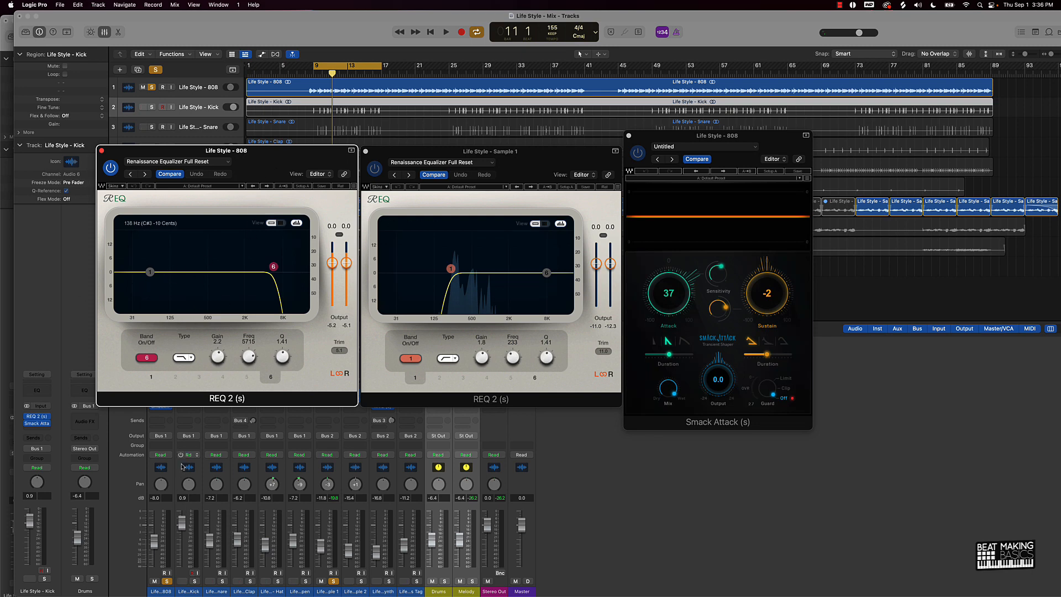
key(space)
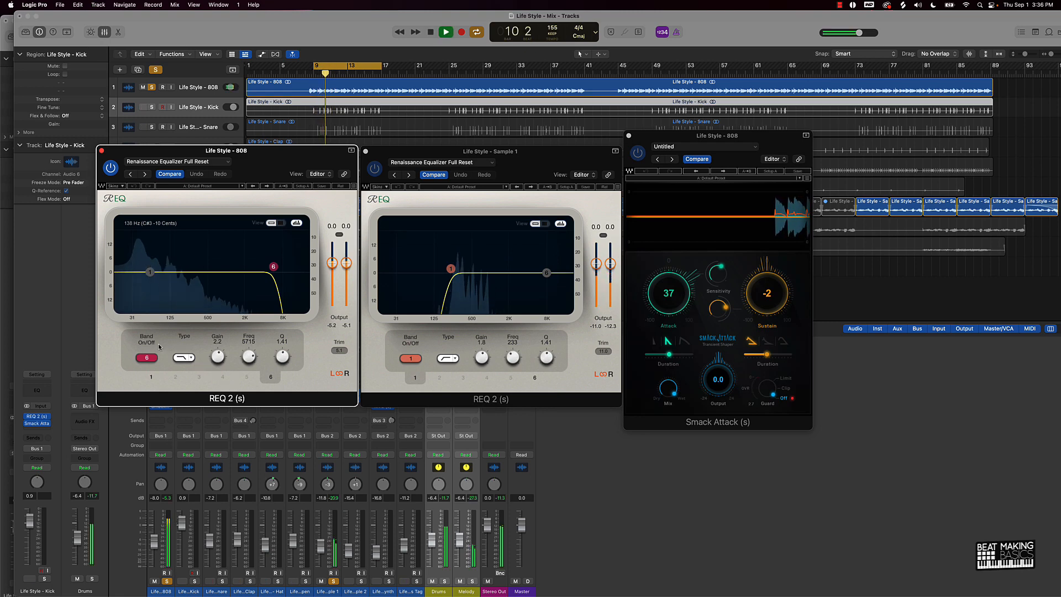
key(space)
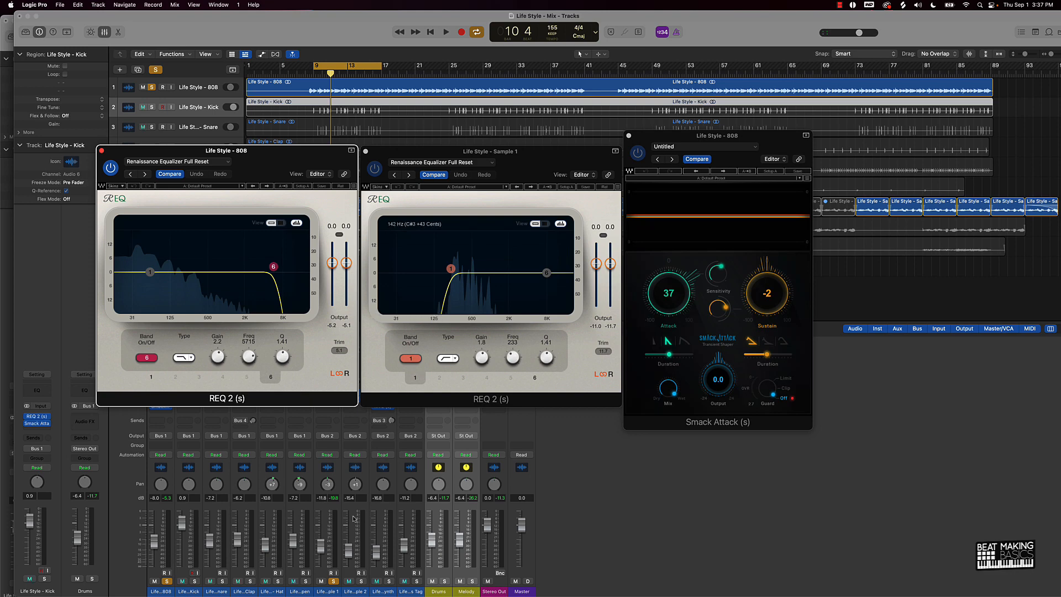
Select the Sample 1 channel, close the 808's REQ 2 window and take the 808 out of solo
click(331, 513)
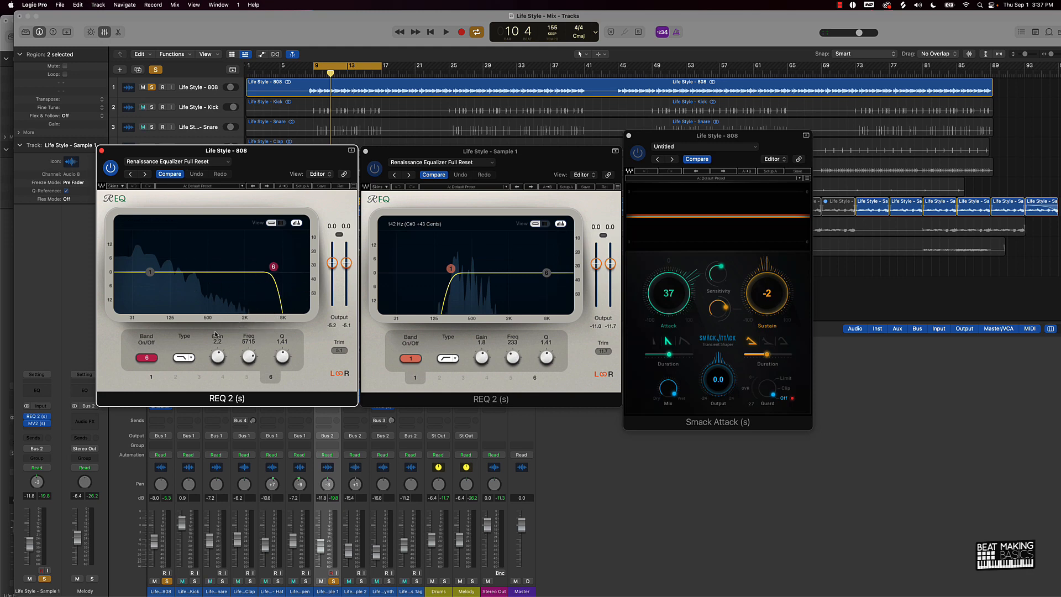
click(101, 151)
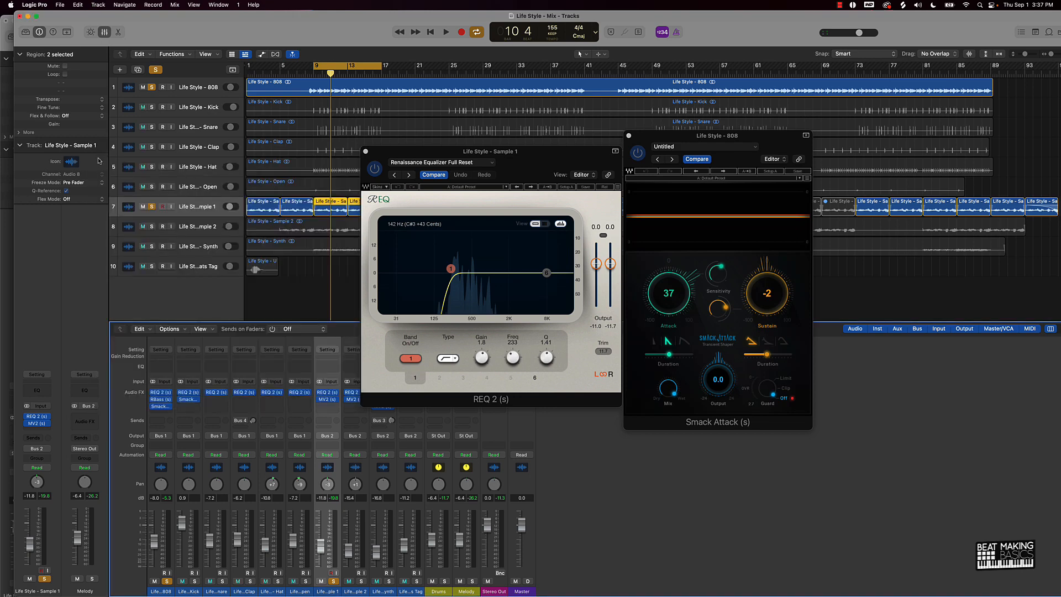
click(168, 581)
Open REQ 2 on the Kick channel and place its window beside Sample 1's equalizer to compare their curves
click(189, 392)
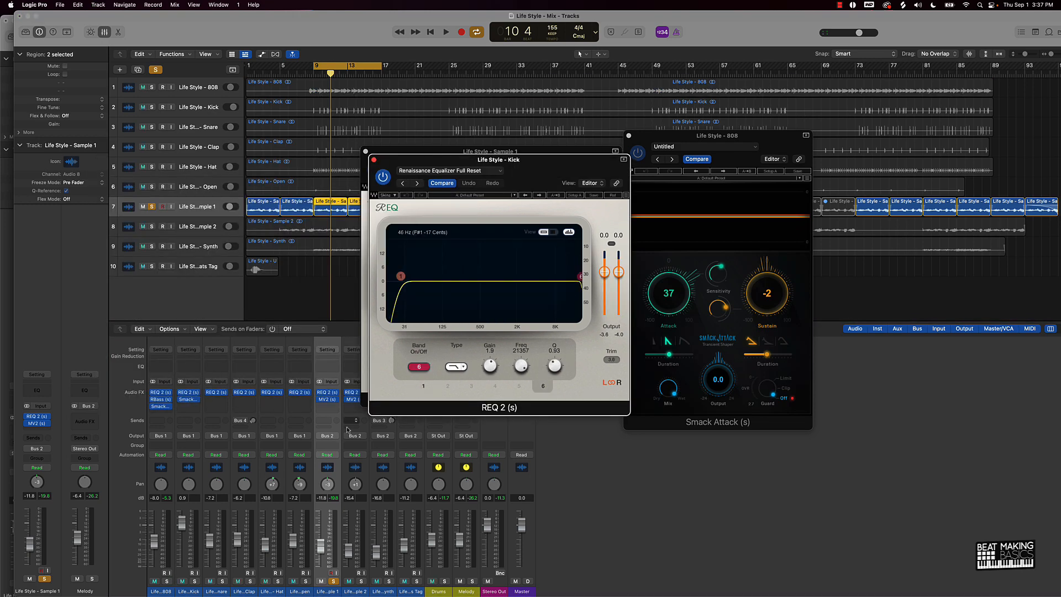
drag(558, 165, 292, 166)
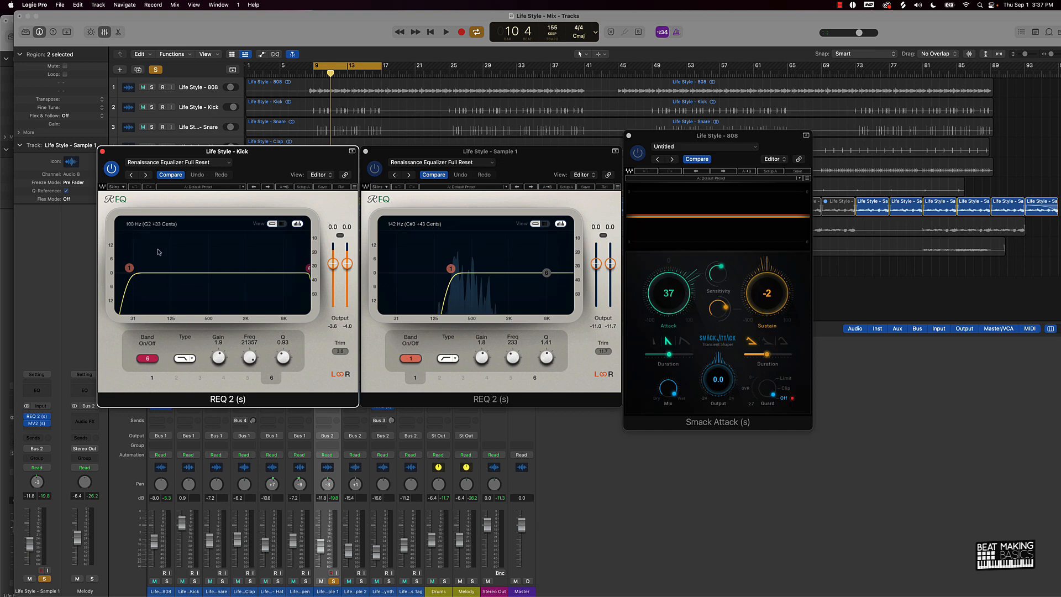
Solo the Kick with Sample 1, play the cycle to compare their frequency ranges, and close both REQ 2 windows
key(space)
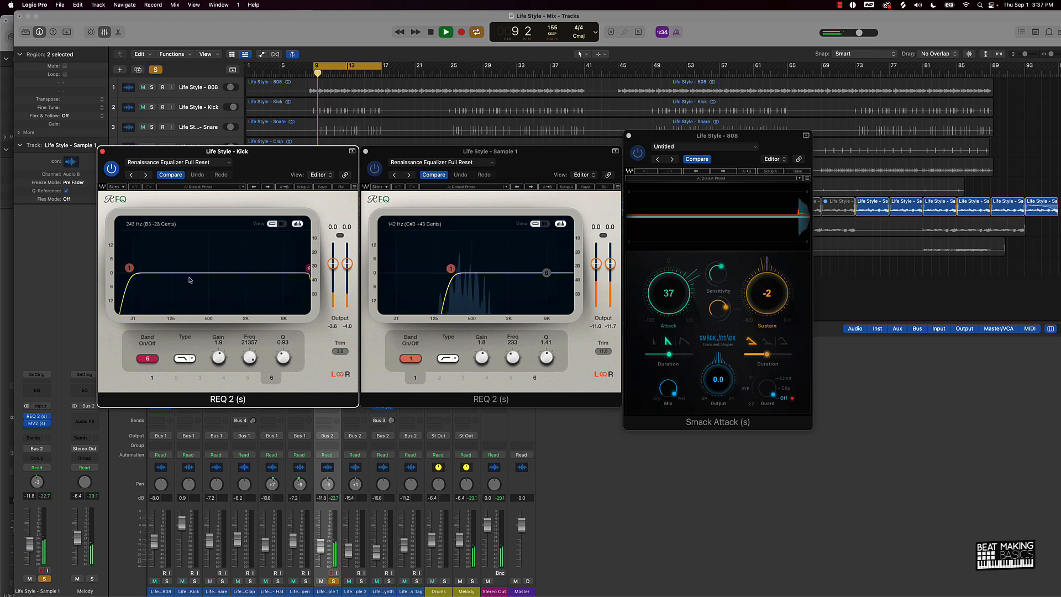
click(194, 582)
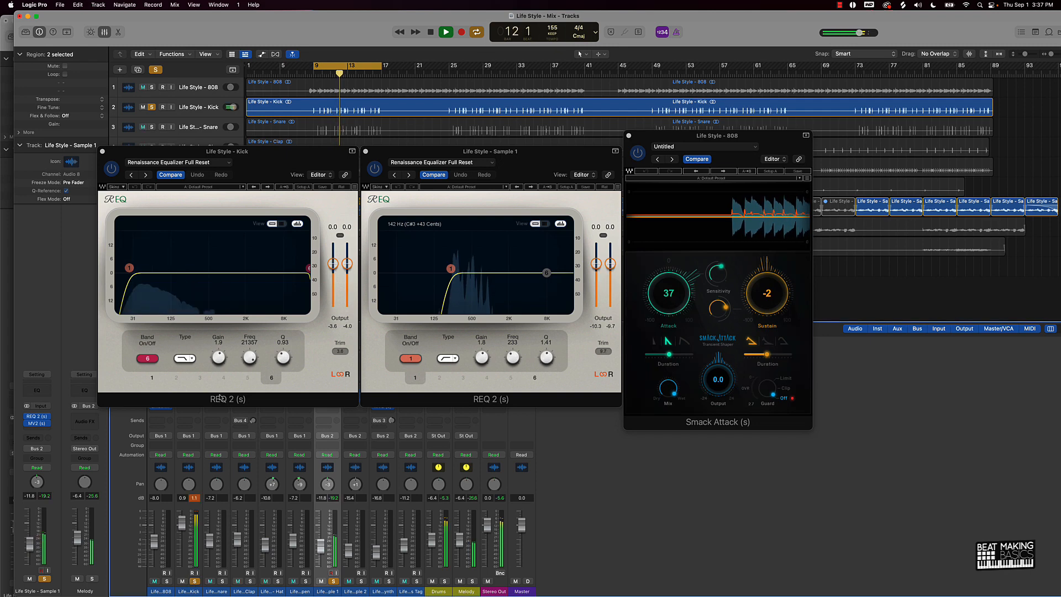
key(space)
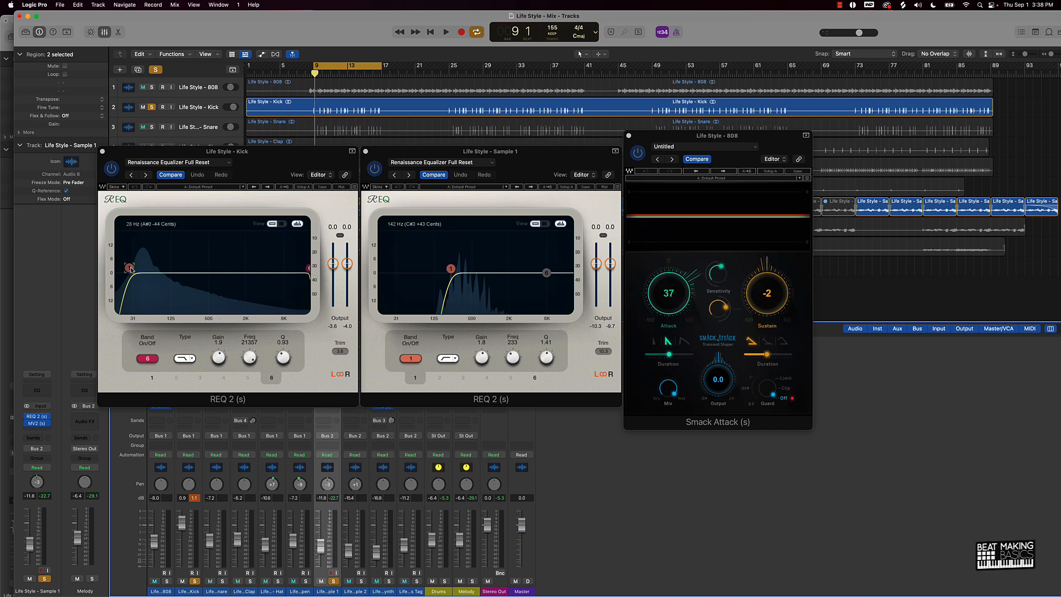
click(102, 151)
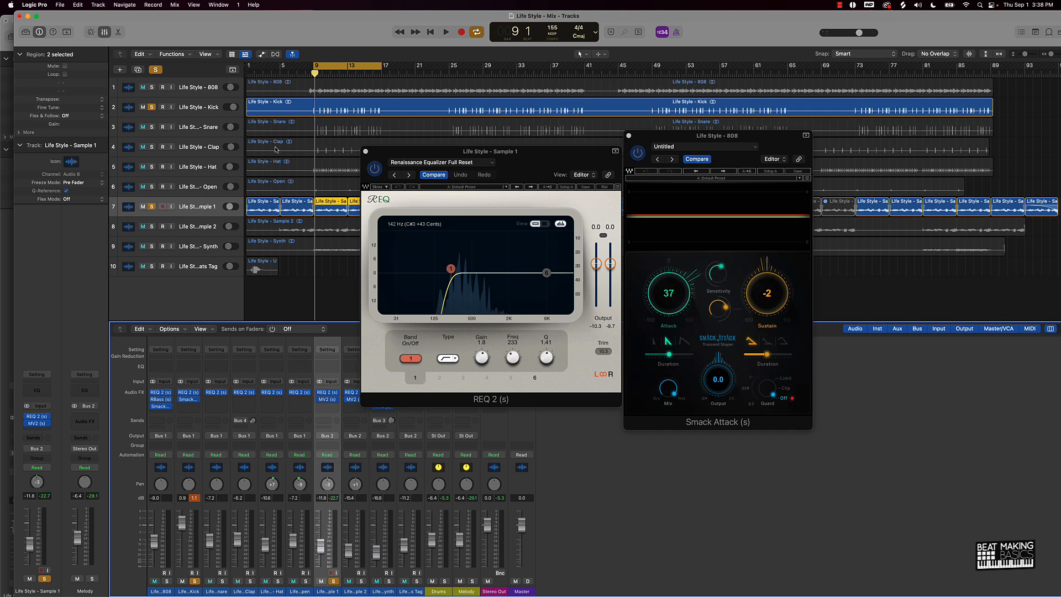
click(365, 152)
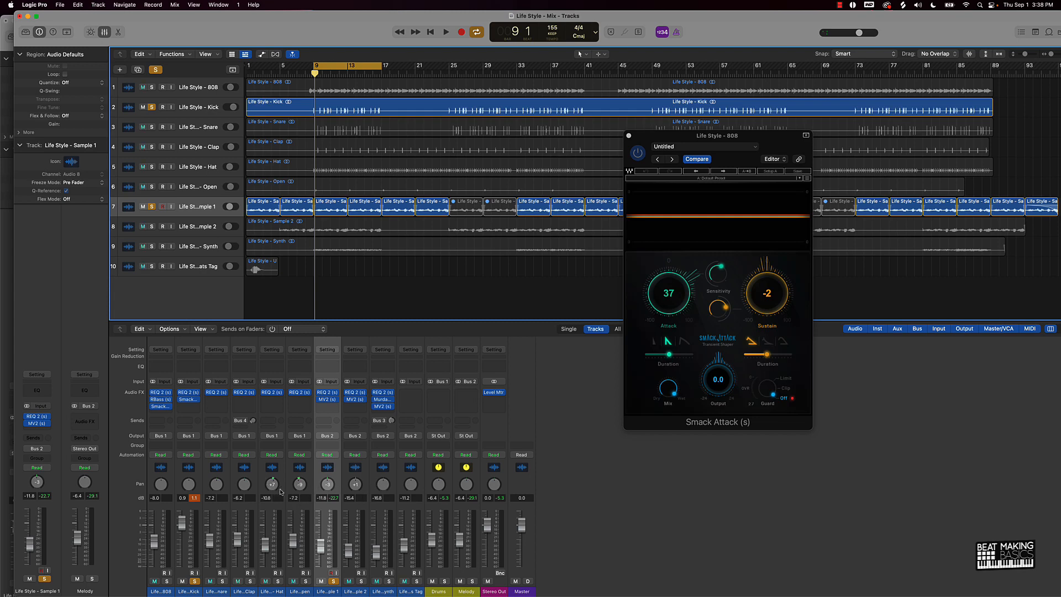
Examine the pan and level settings of the Hat, Open, Sample 1 and Sample 2 channels
click(271, 564)
click(281, 496)
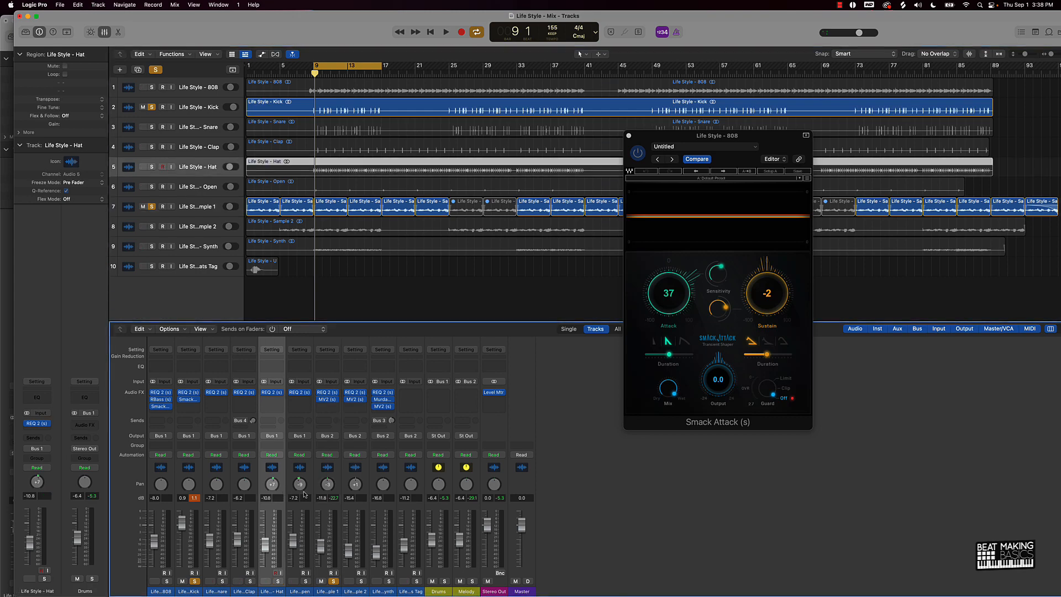
click(308, 494)
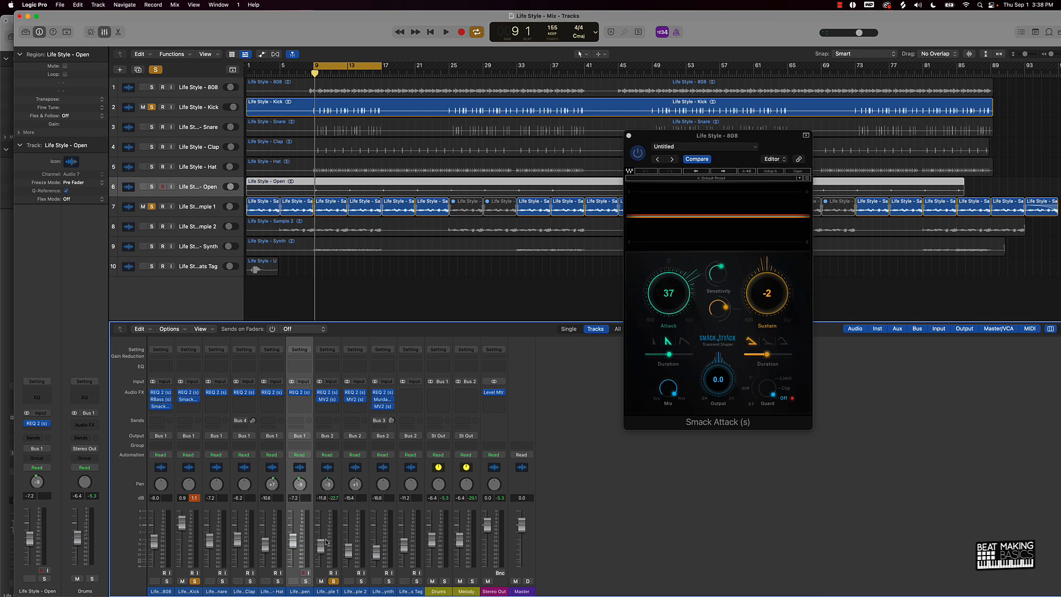
click(332, 507)
click(357, 509)
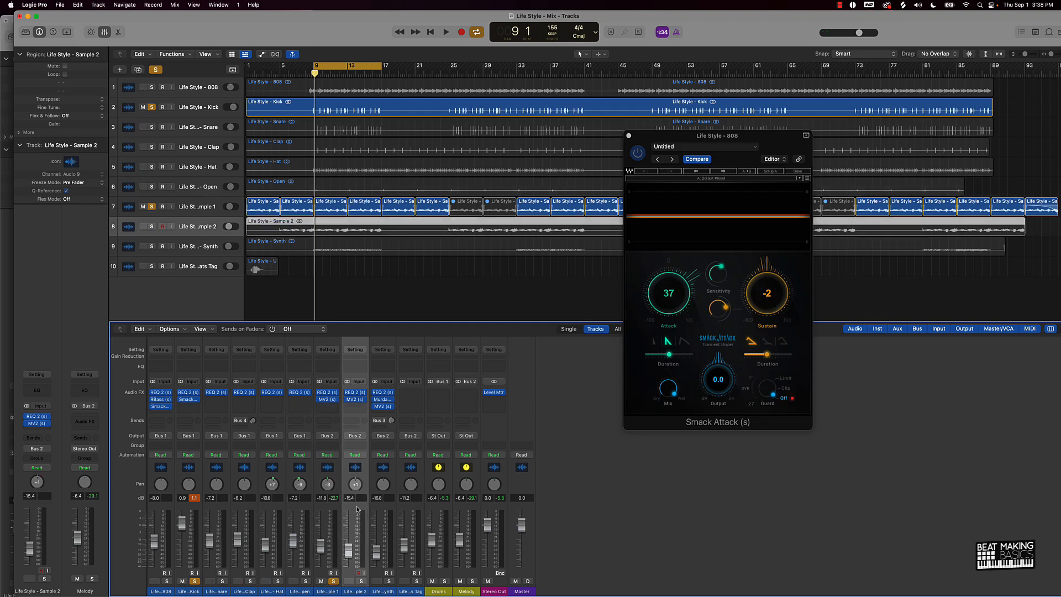
click(334, 509)
click(351, 508)
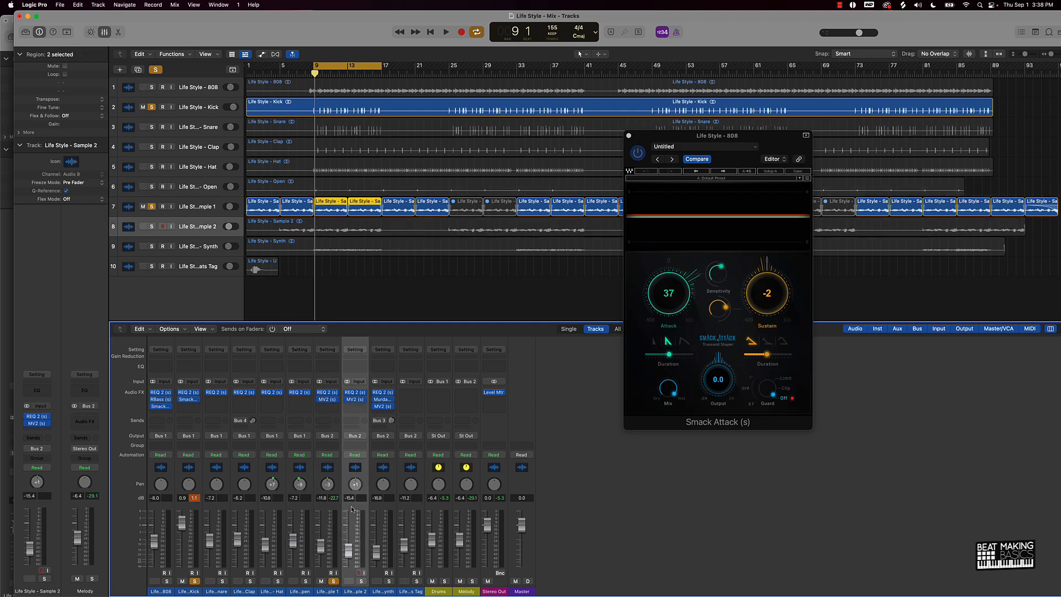
click(335, 510)
click(351, 509)
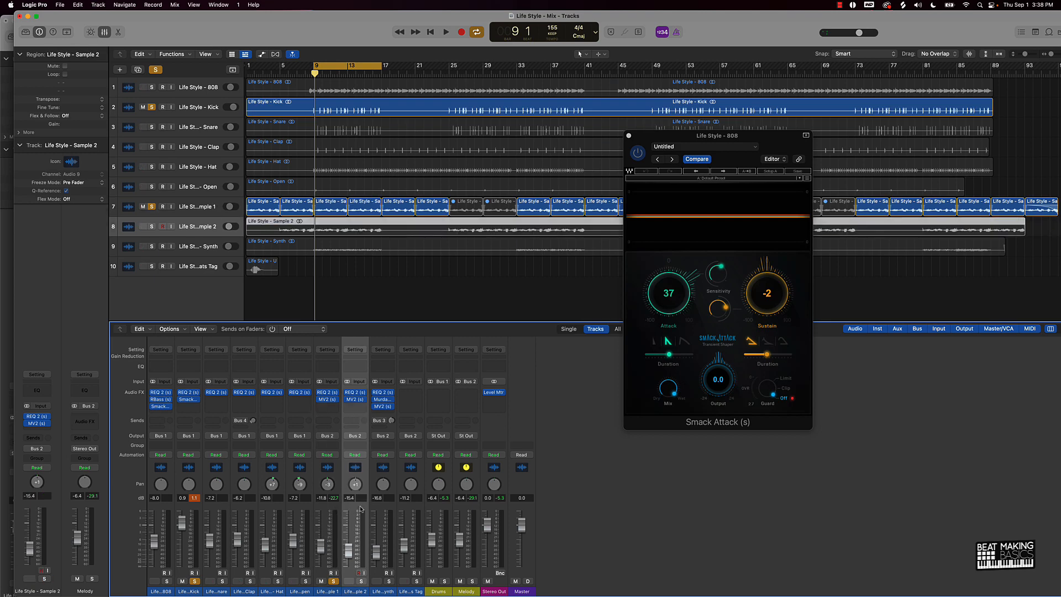
Solo the Synth channel, bypass its REQ 2, Murda Melodies and MV2 plug-ins, and play the cycle
click(380, 511)
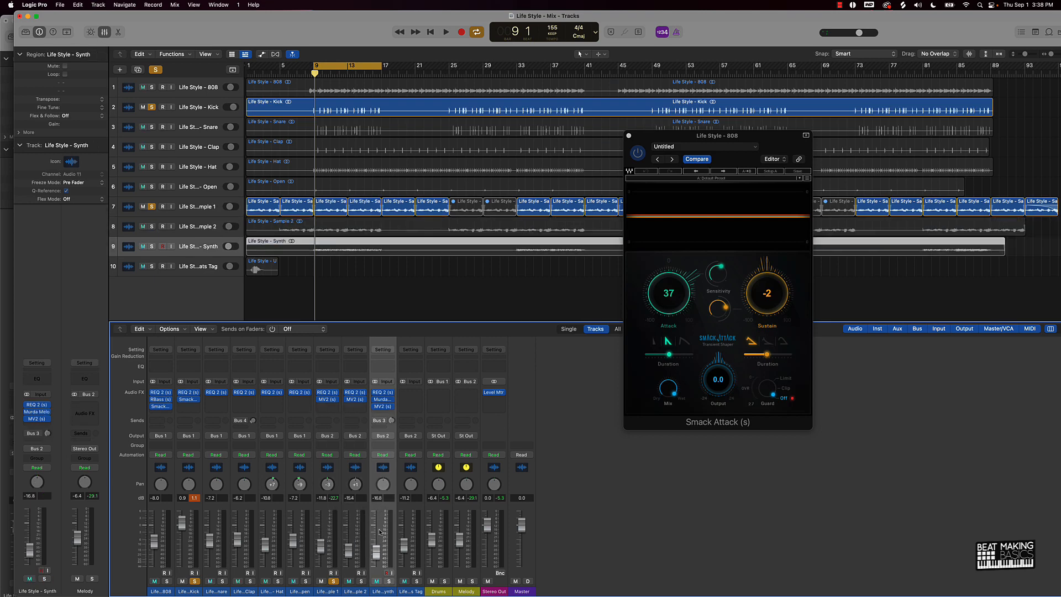
click(389, 582)
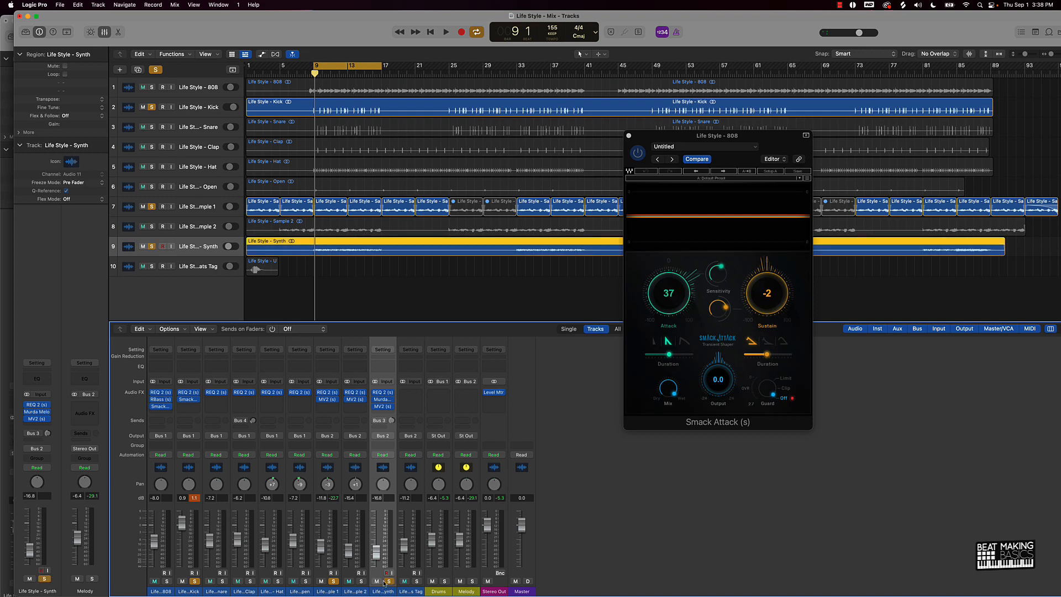
click(375, 407)
click(377, 399)
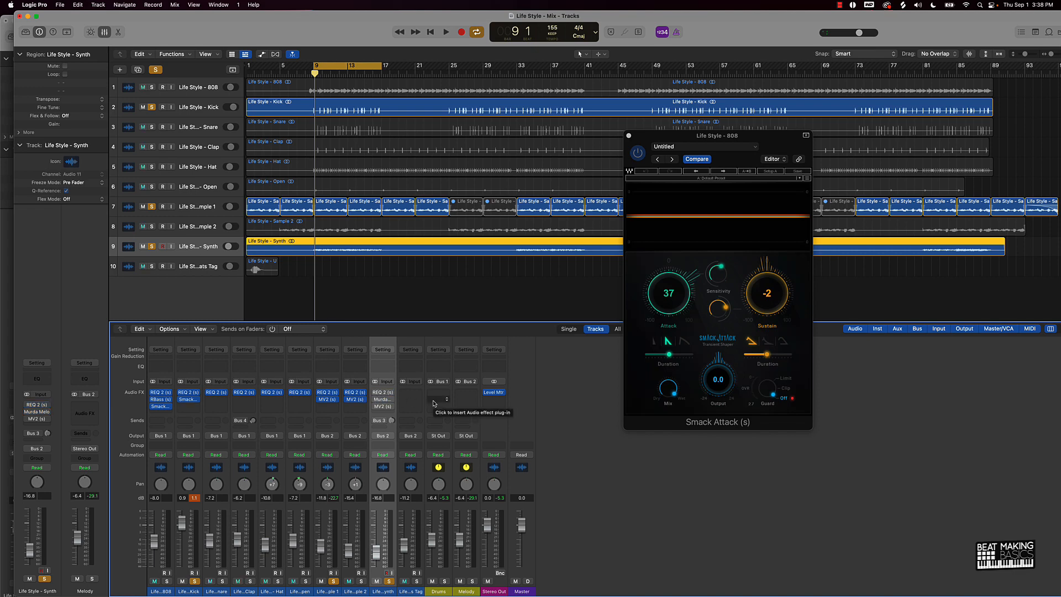
key(space)
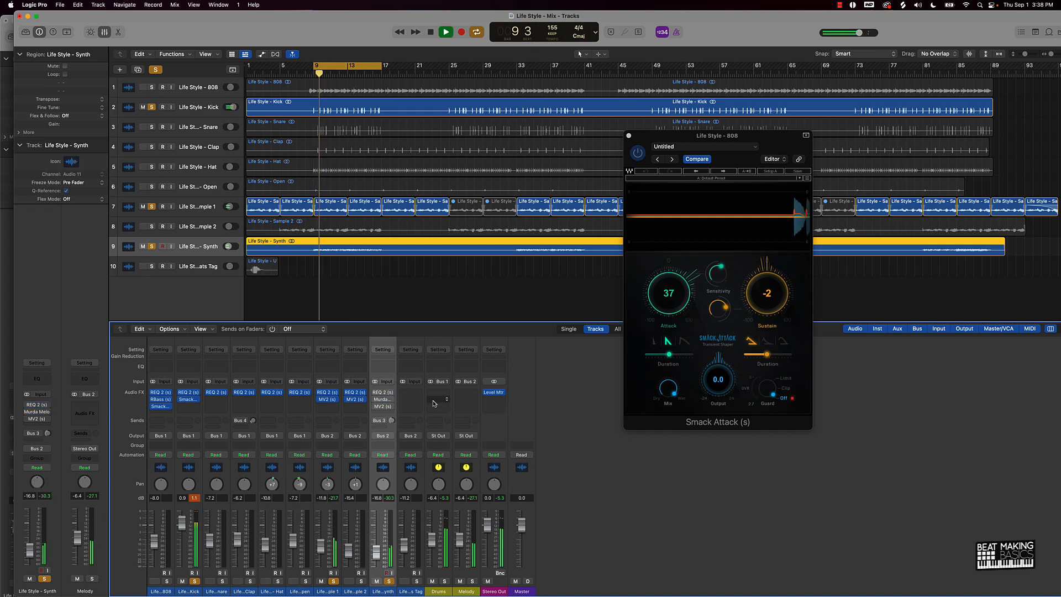
mouse_move(372, 539)
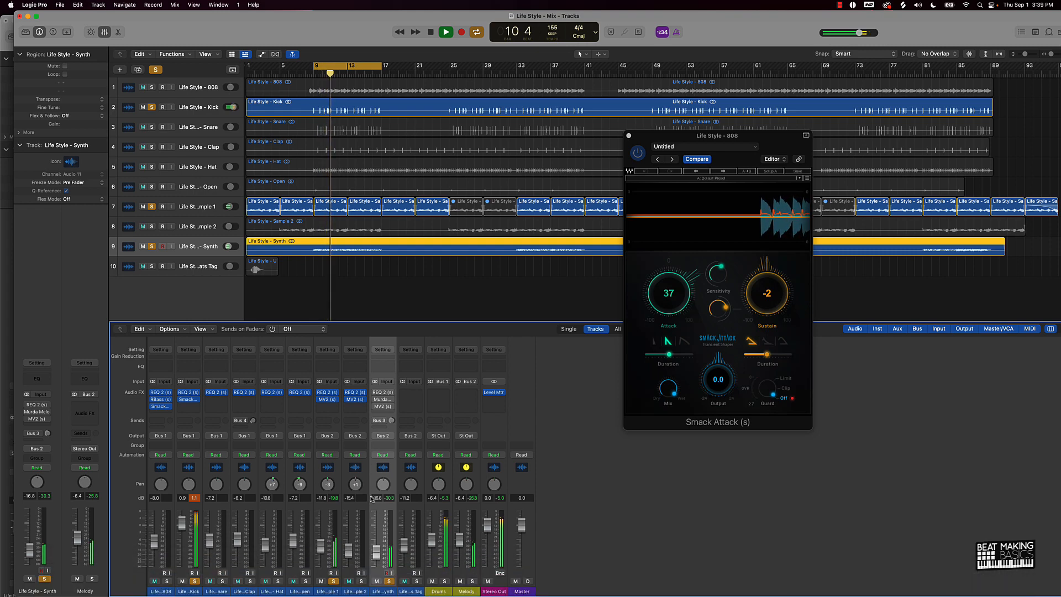
key(space)
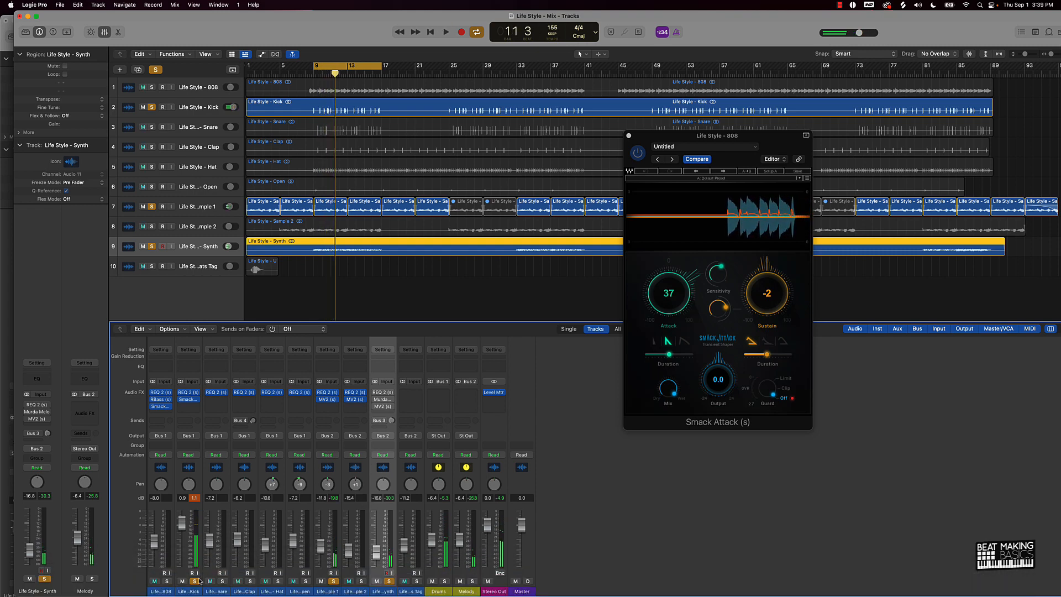
Take the Kick out of solo, solo Sample 2 and the 808, and play the cycle with the Synth's plug-ins bypassed
click(194, 581)
click(306, 581)
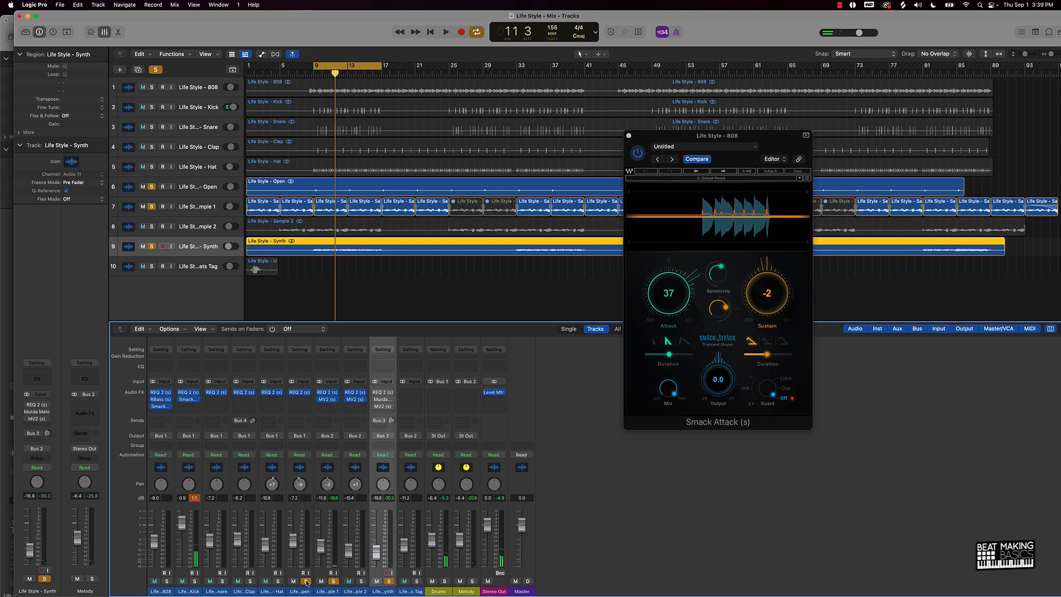
click(361, 581)
click(306, 581)
key(space)
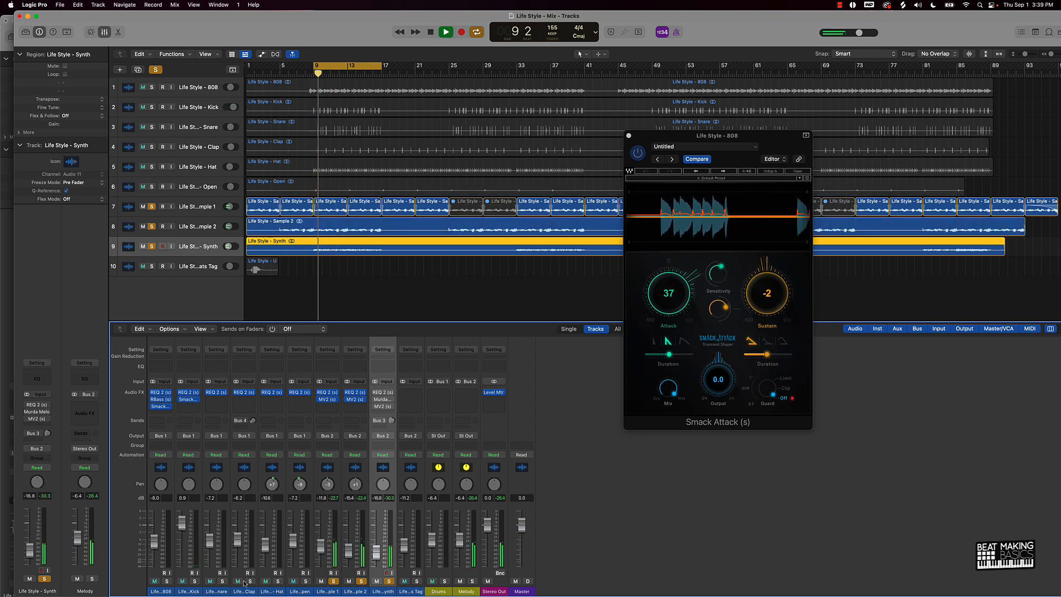
click(166, 581)
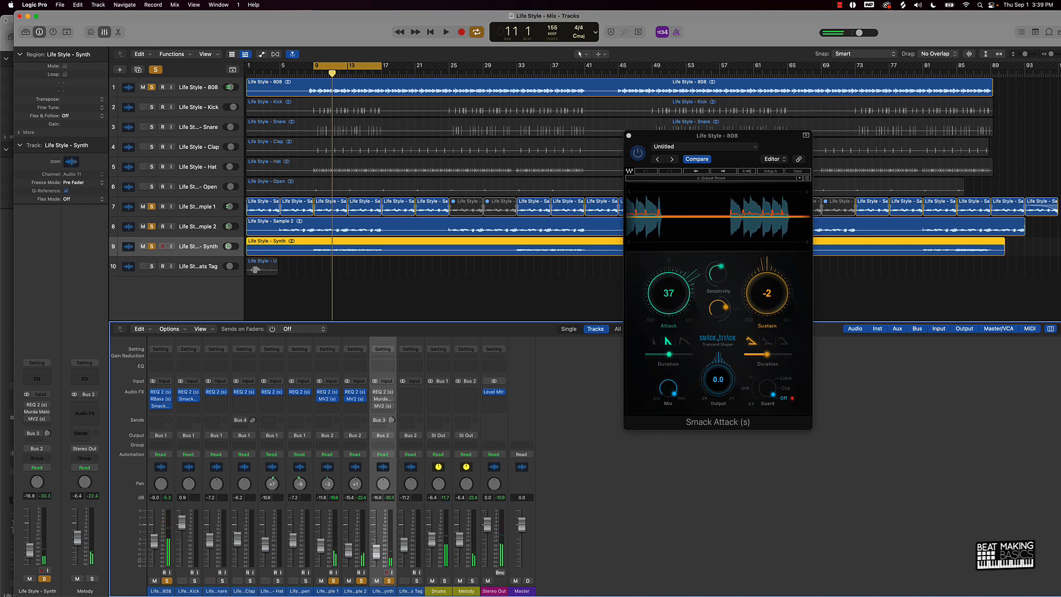
Open the Synth's REQ 2, switch it back on, and play the cycle to see its low and high cuts working
click(381, 391)
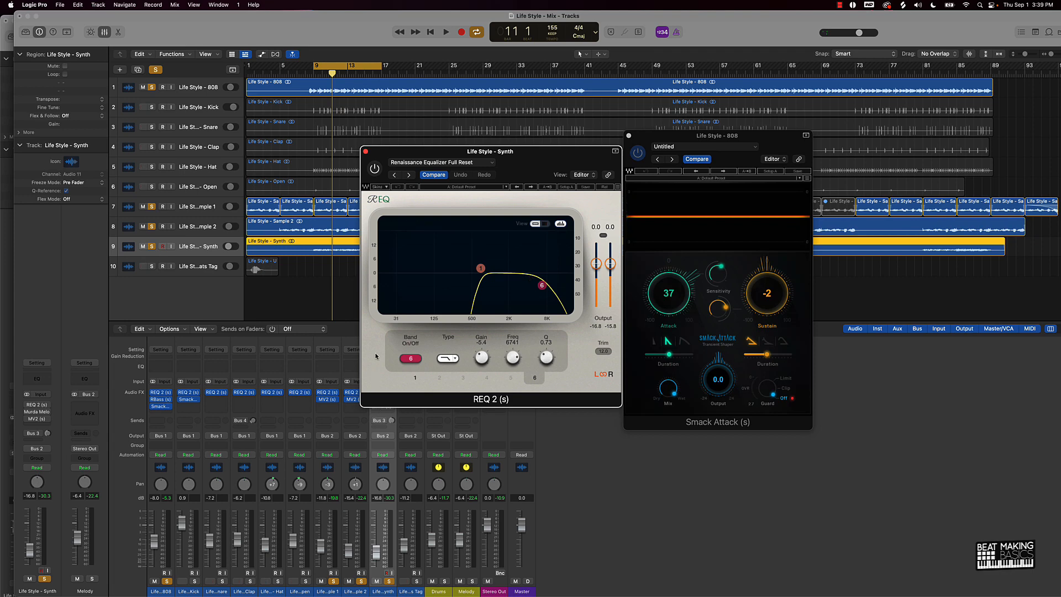
drag(424, 152, 487, 145)
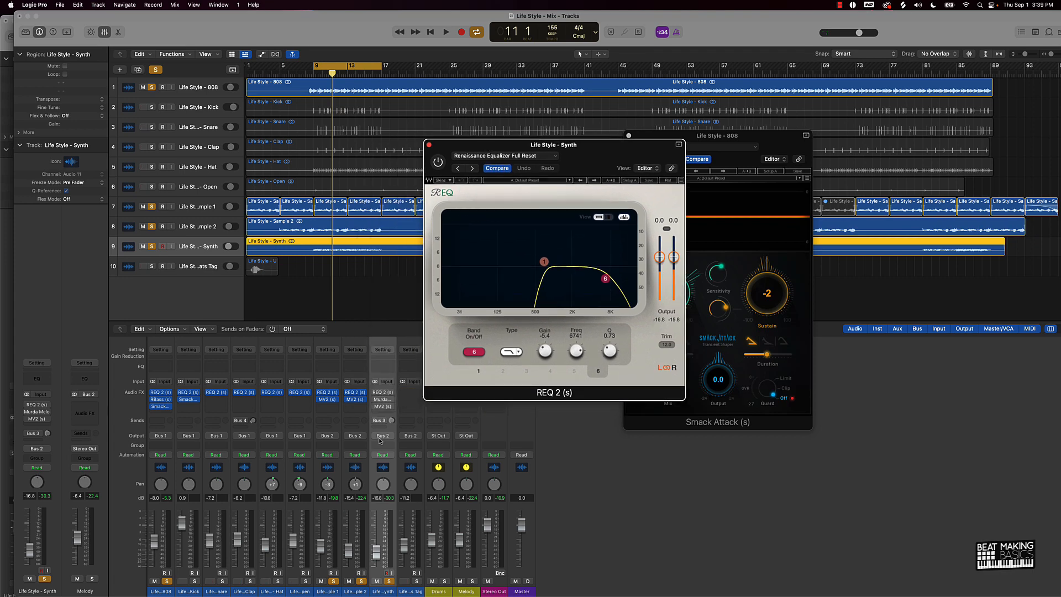
click(375, 393)
key(space)
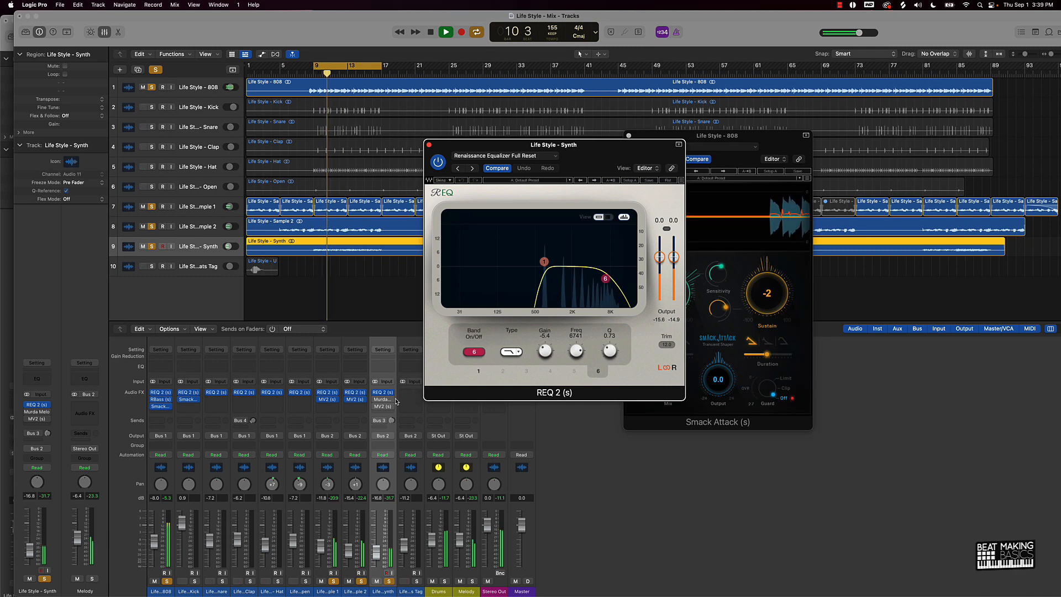
key(space)
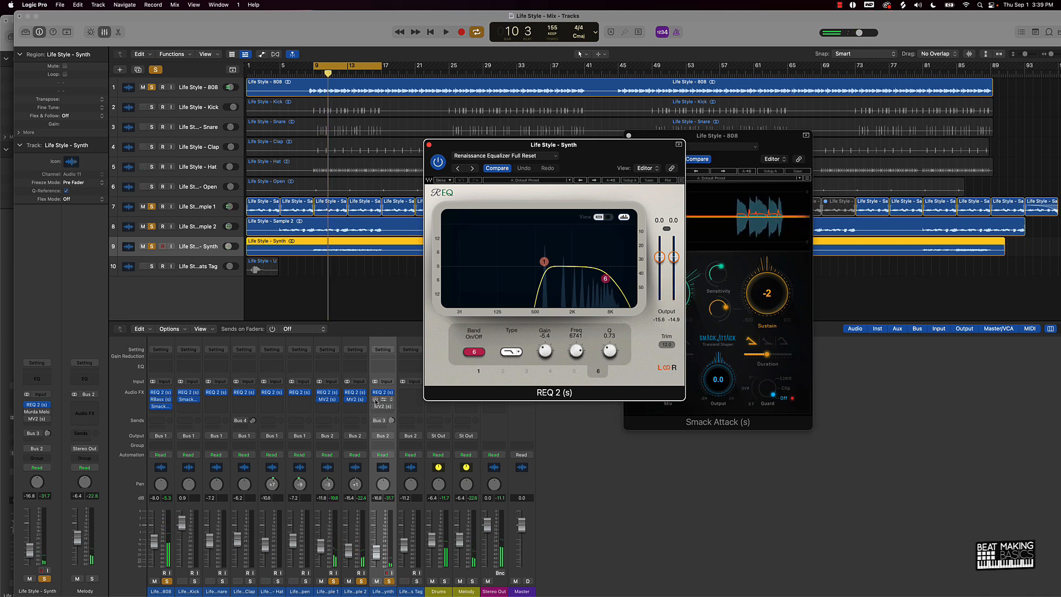
Re-enable Murda Melodies on the Synth, examine its Lofi Echo settings, close its window and play the cycle
click(376, 400)
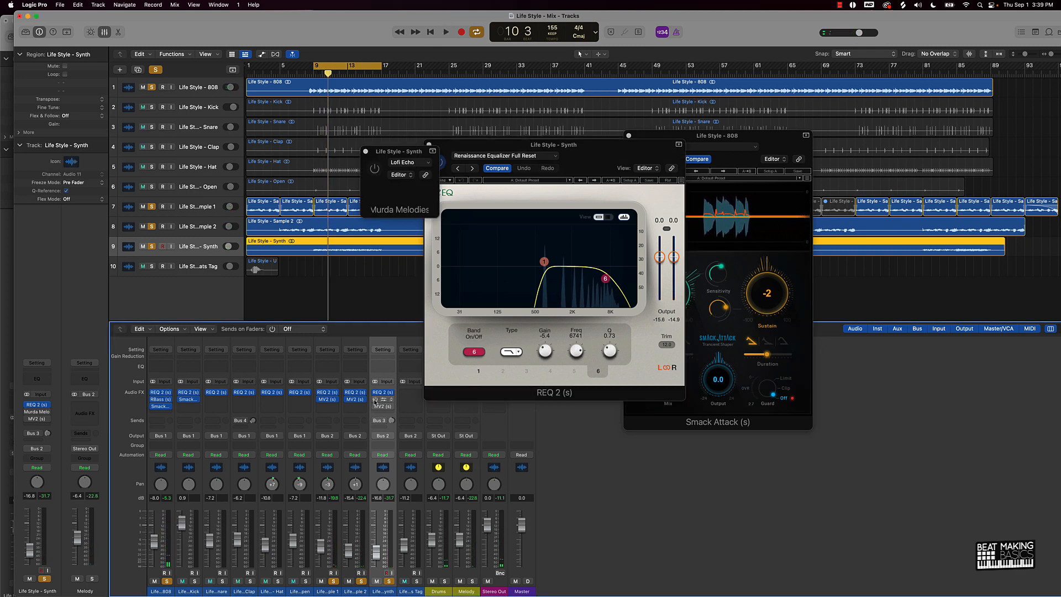
click(375, 400)
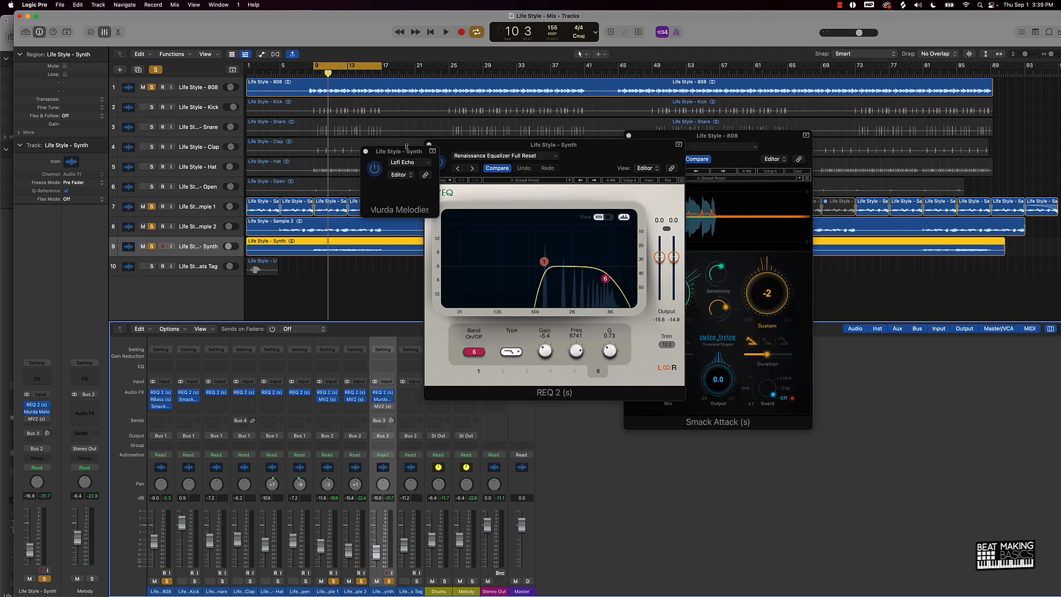
drag(407, 155, 326, 139)
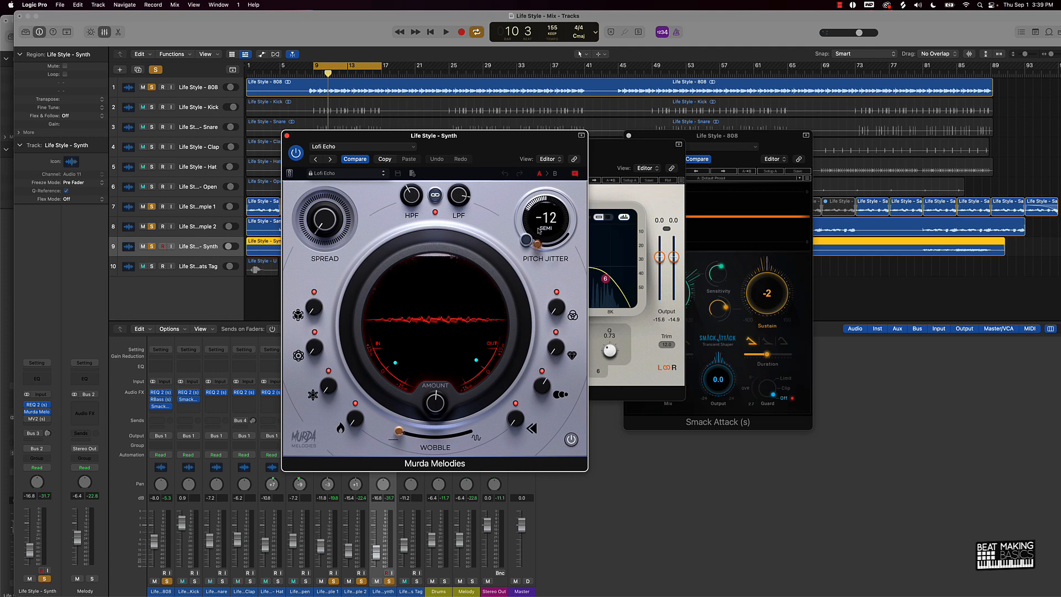
click(285, 135)
key(space)
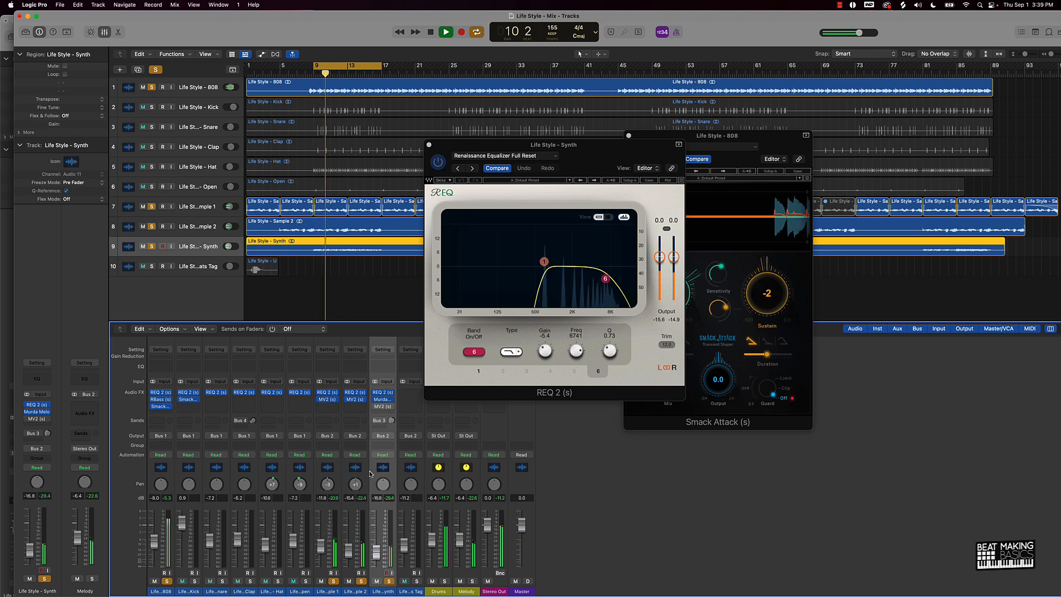
key(space)
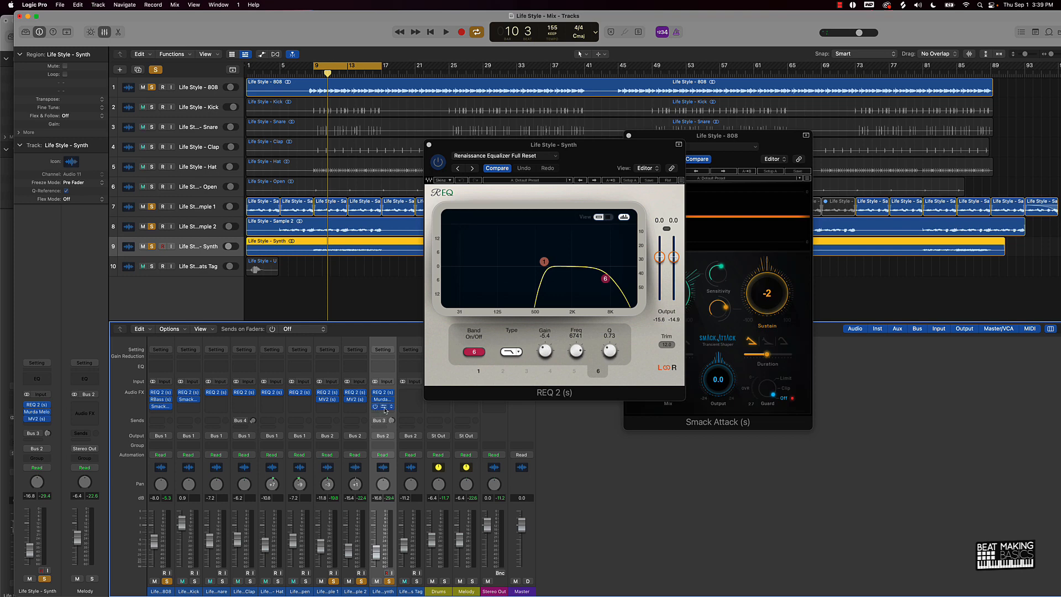
Re-enable and open MV2 on the Synth, leaving only its window open by closing the Synth's REQ 2 and the 808's Smack Attack
click(384, 408)
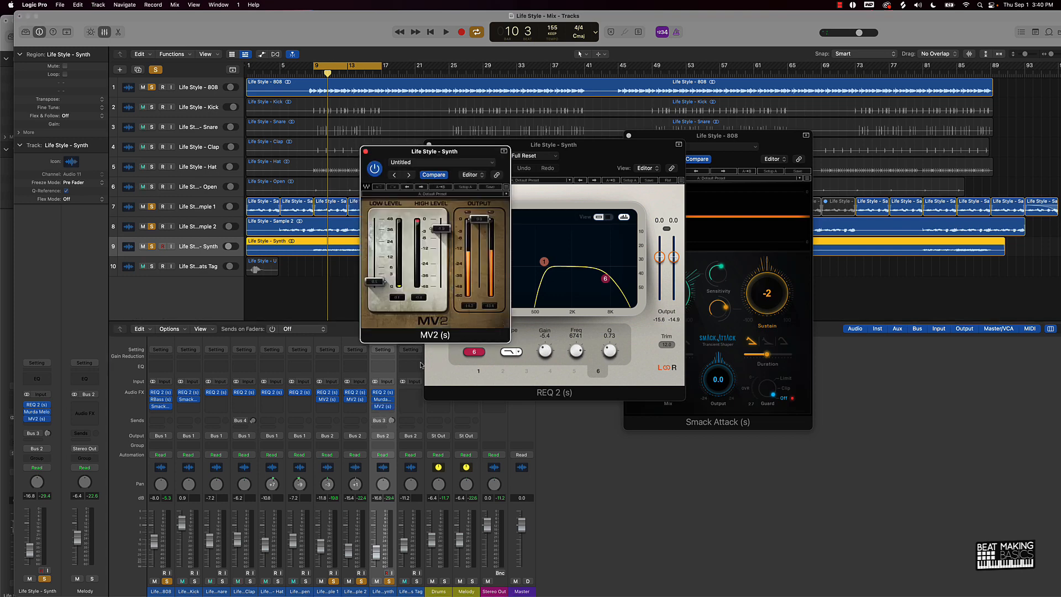
drag(488, 154, 360, 145)
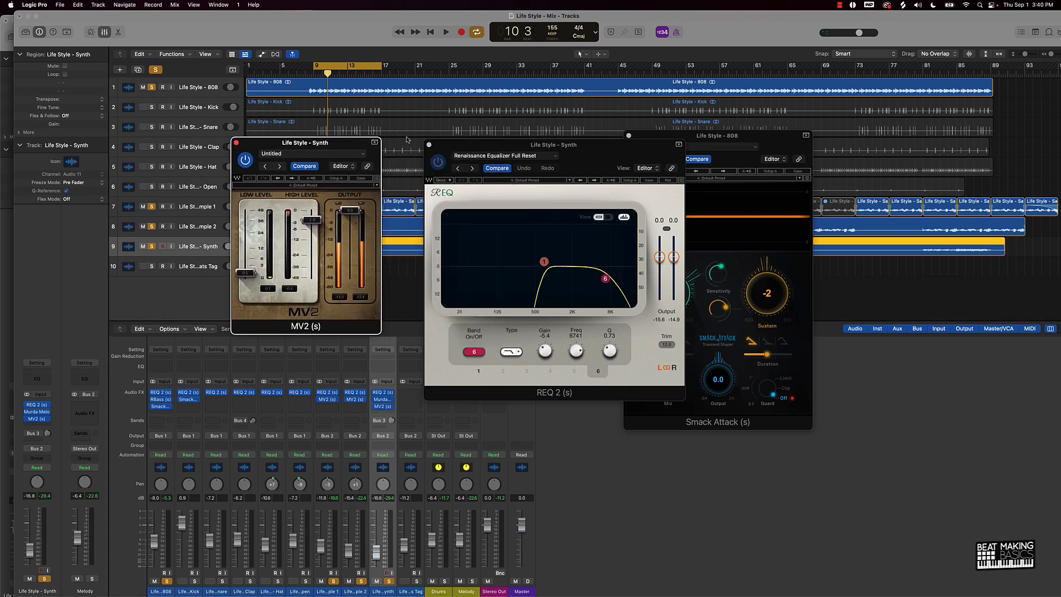
click(428, 144)
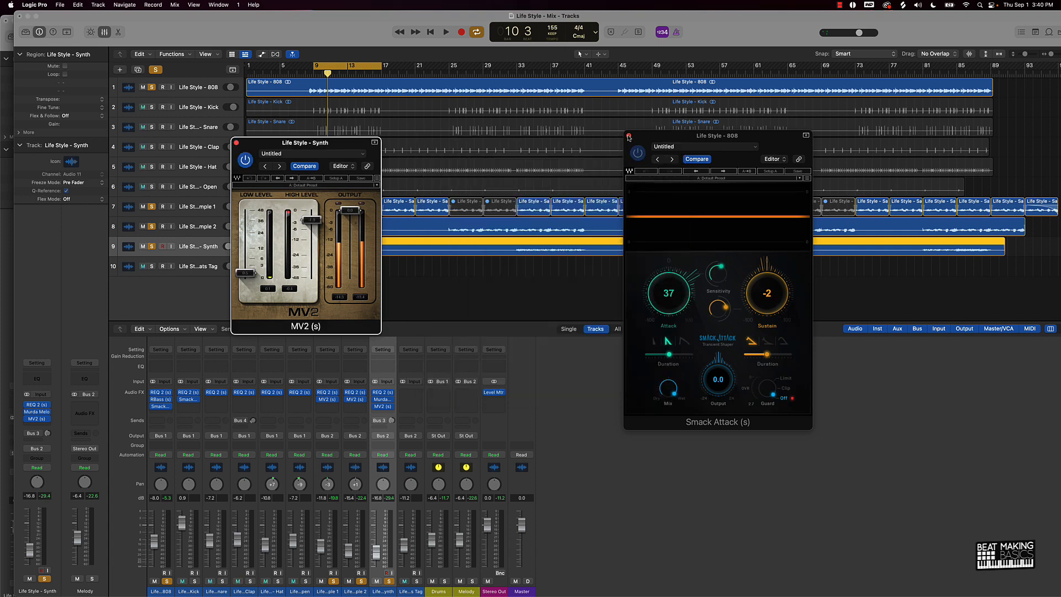
click(628, 135)
drag(340, 145, 551, 122)
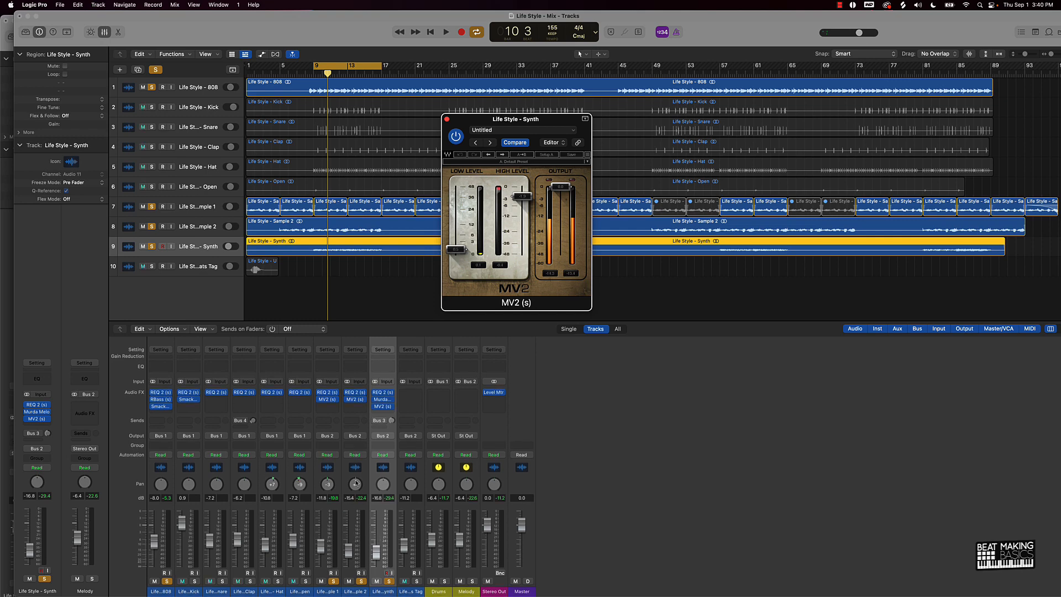
Bypass MV2 on Sample 1, Sample 2 and Synth, and play the cycle with the 808 taken out of solo
drag(318, 400, 382, 406)
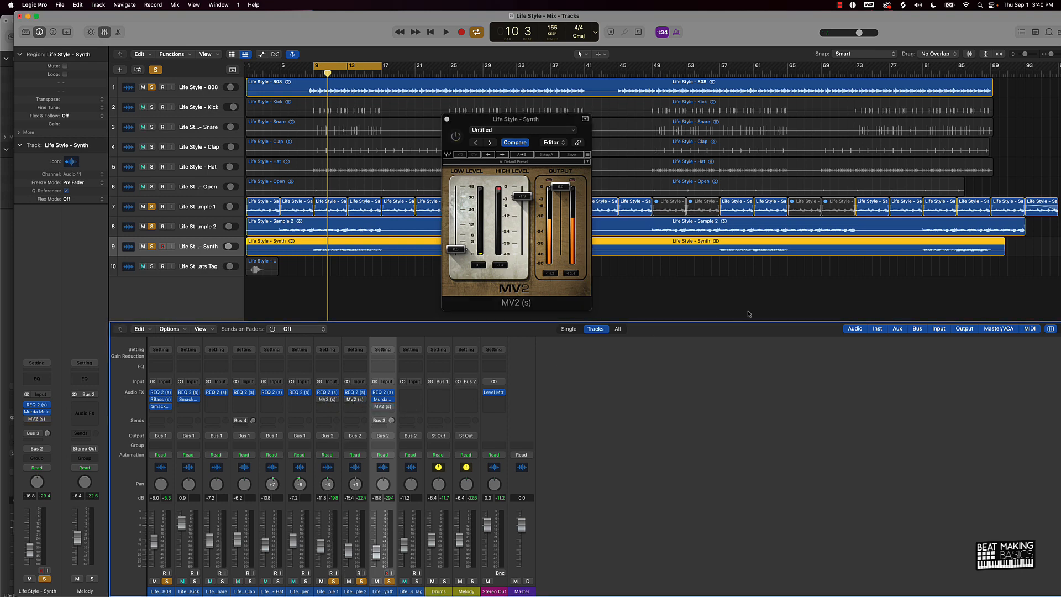
key(space)
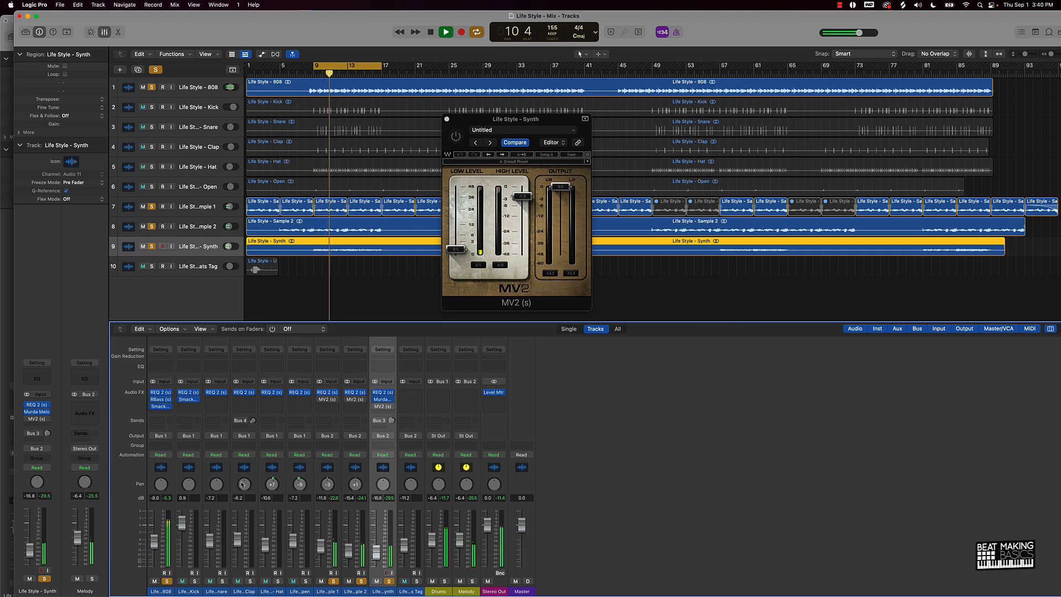
key(space)
click(166, 581)
key(space)
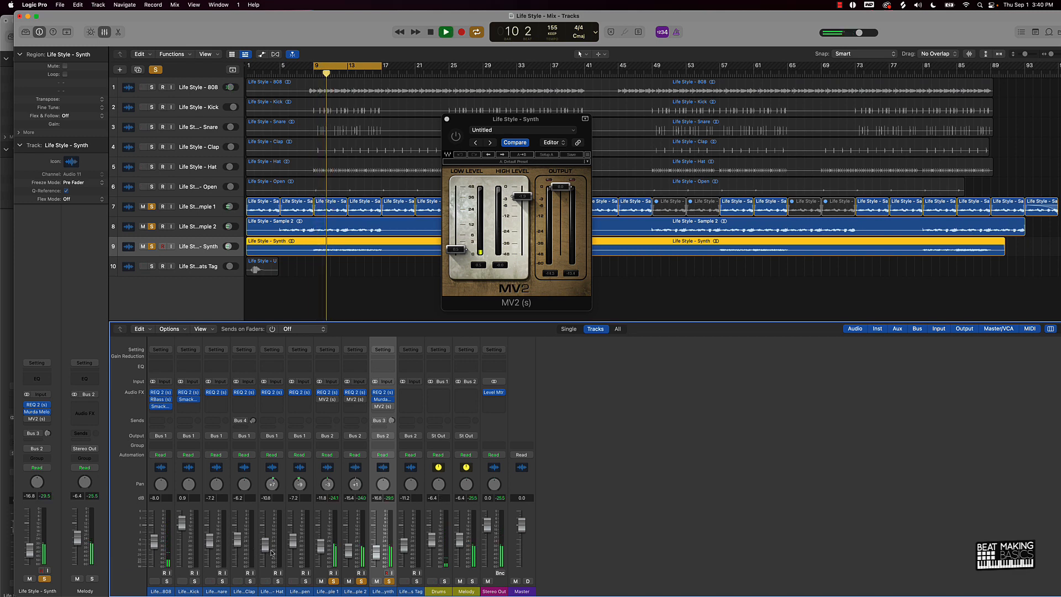
Switch MV2 back on for the two samples and the Synth, and play the cycle to compare the sound
key(space)
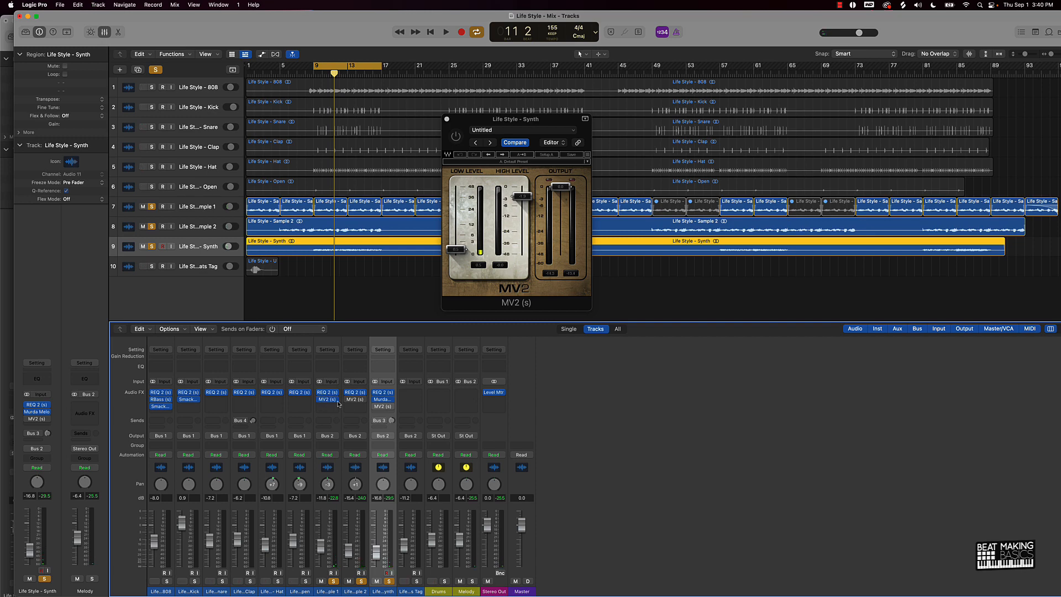
click(376, 407)
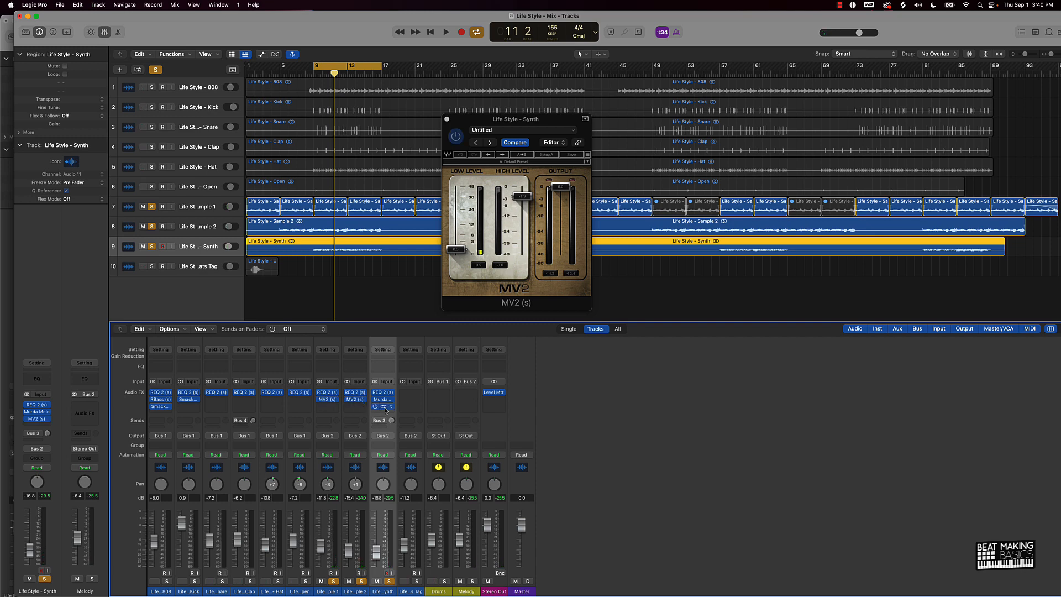
key(space)
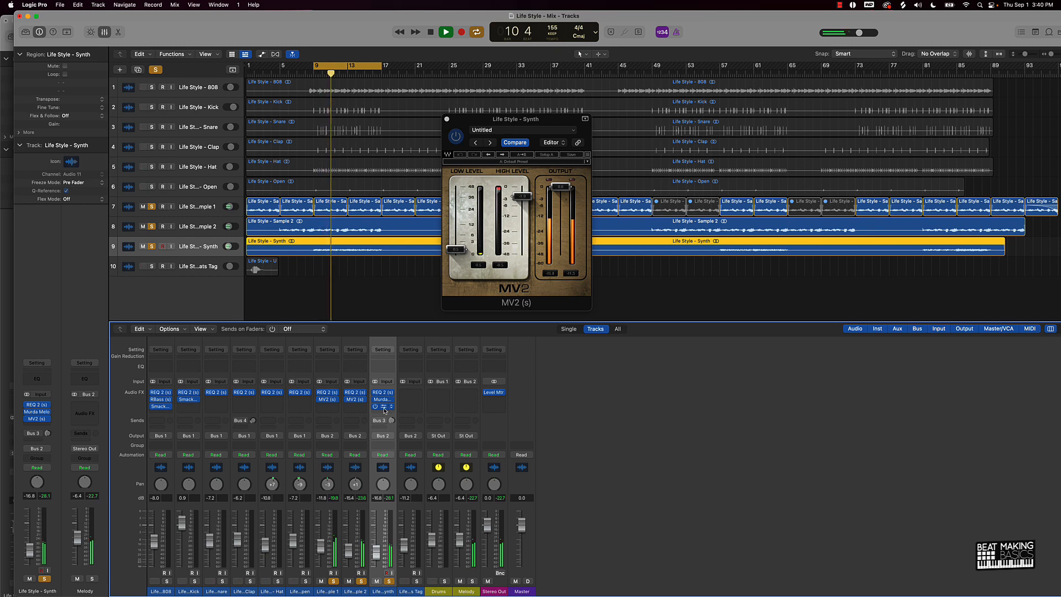
key(space)
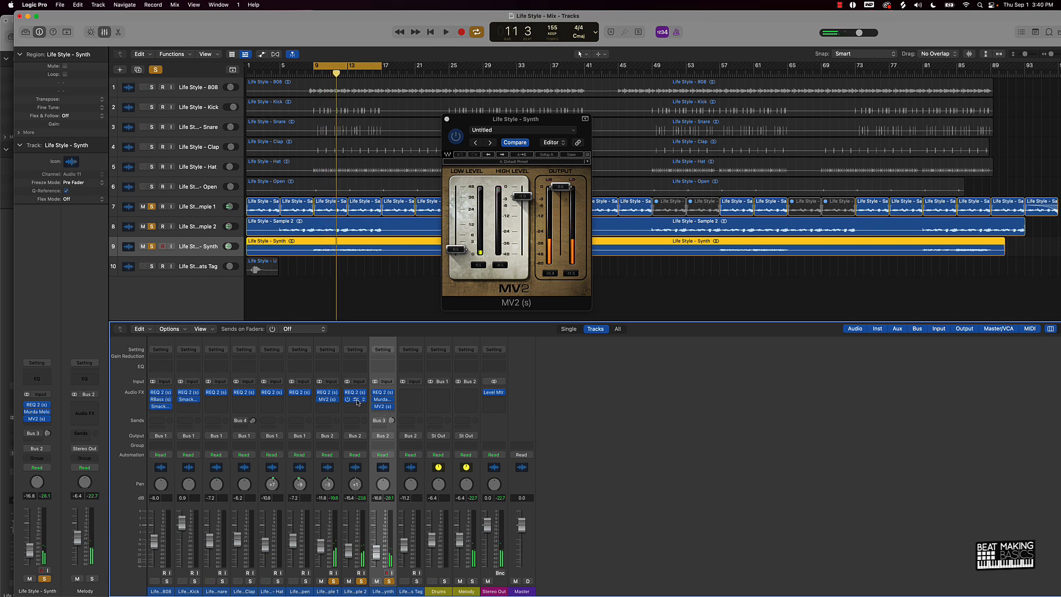
Take the Synth and Sample 2 out of solo so only Sample 1 stays soloed, and close both MV2 windows
click(358, 400)
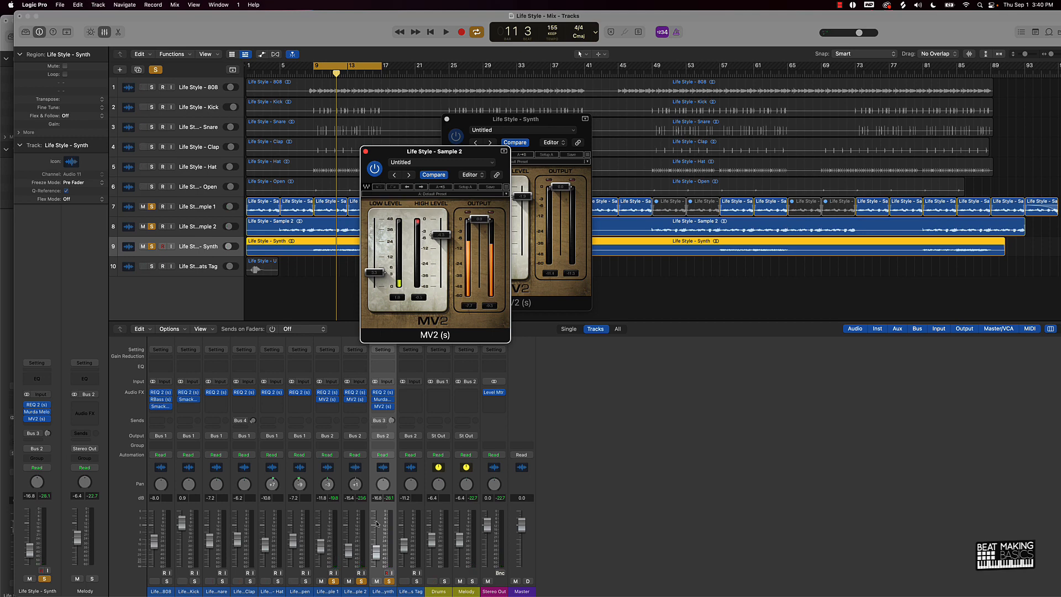
click(388, 582)
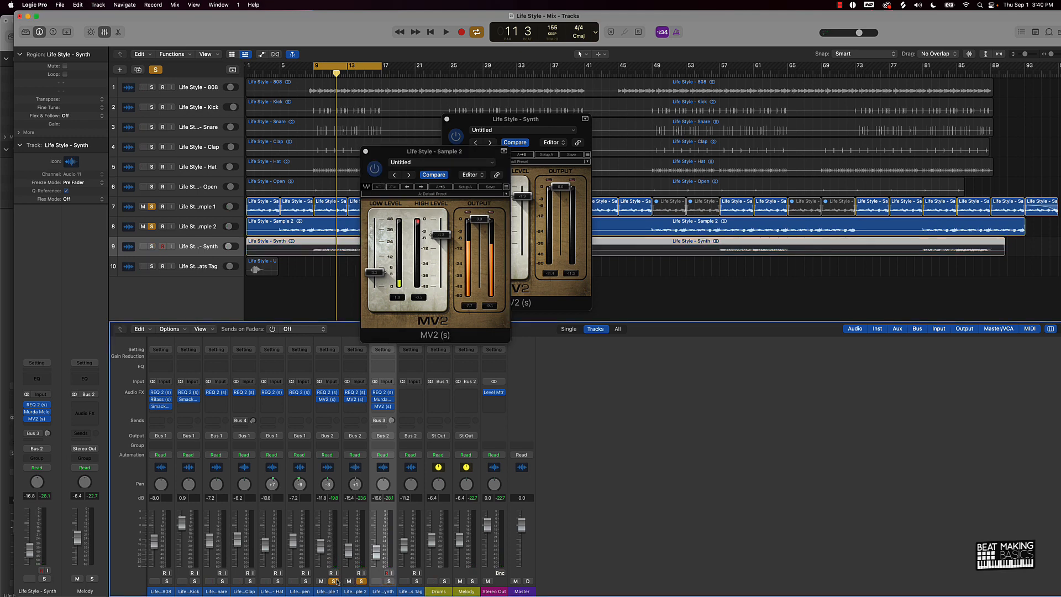
click(334, 581)
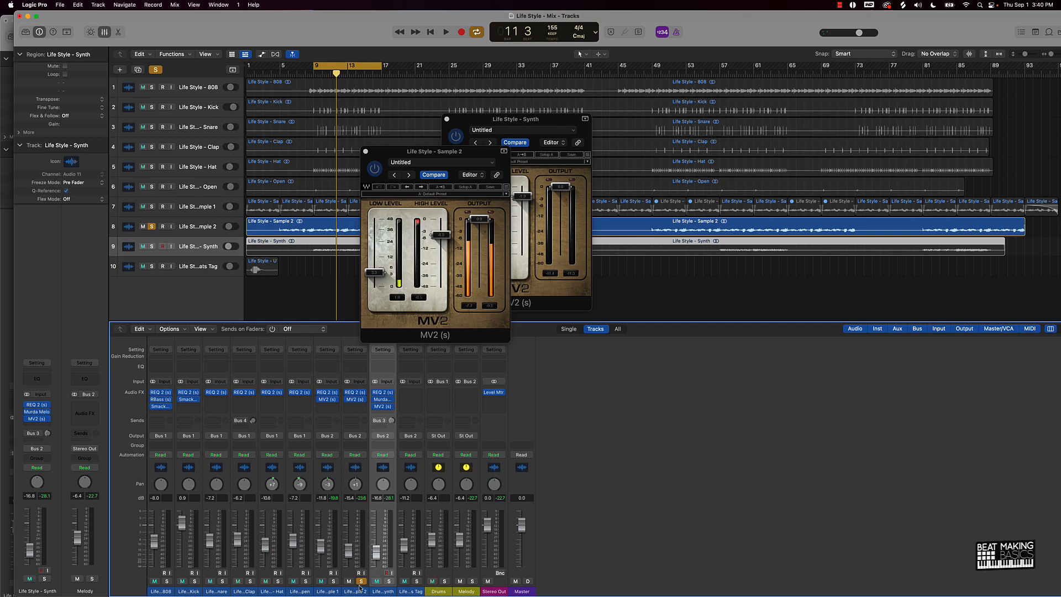
click(361, 582)
click(333, 582)
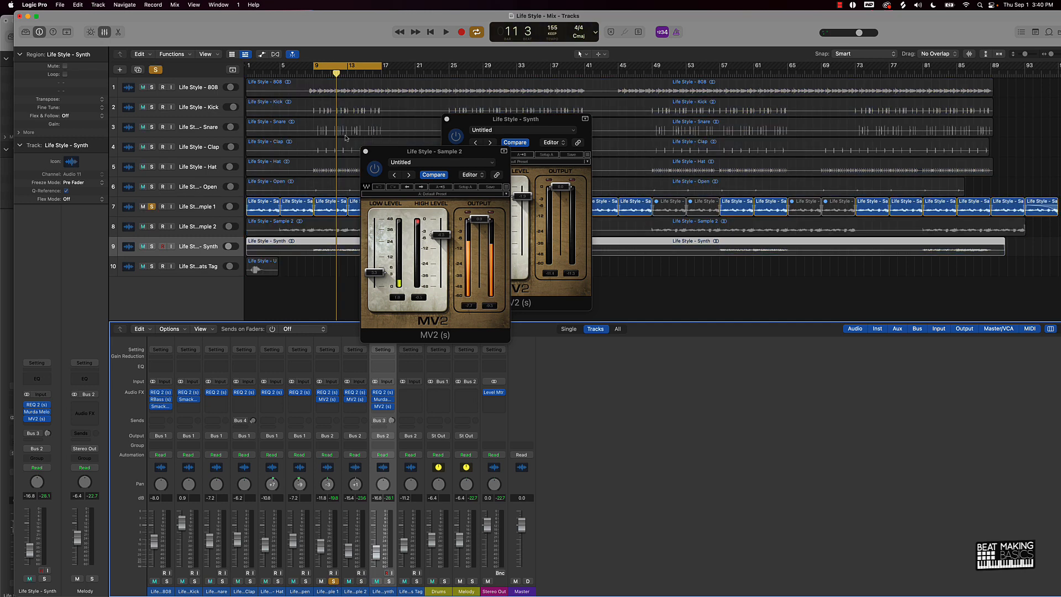
click(365, 151)
click(446, 119)
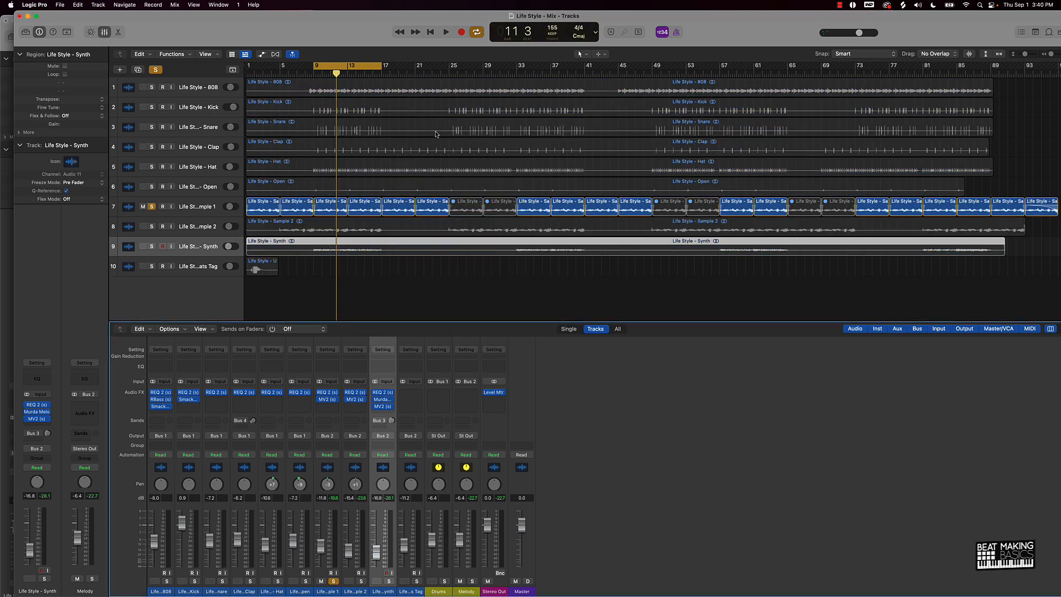
Compare Sample 1 by playing the cycle with MV2 bypassed and again with it re-enabled
click(325, 410)
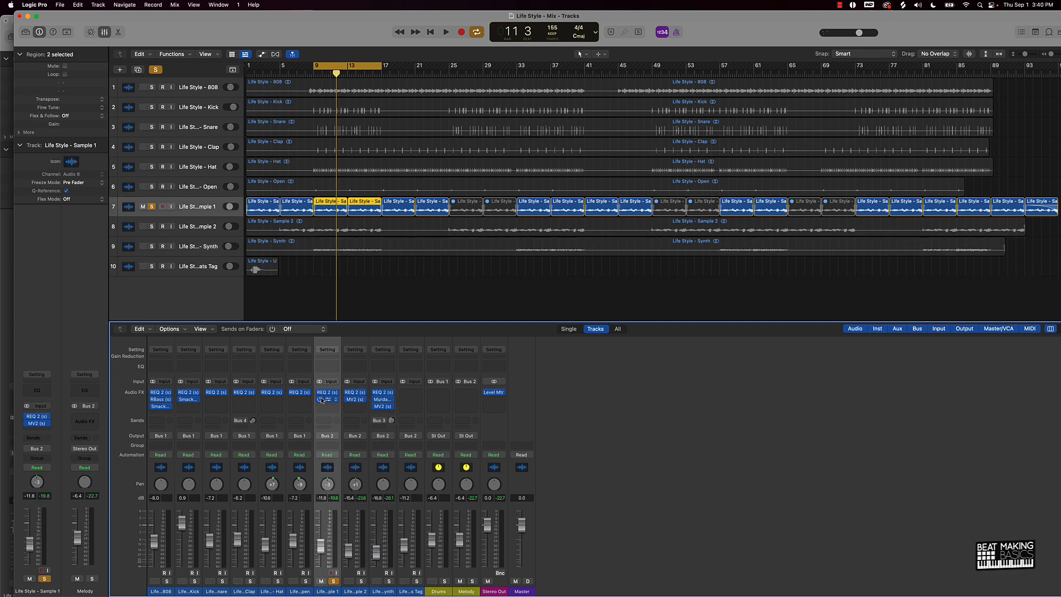
key(space)
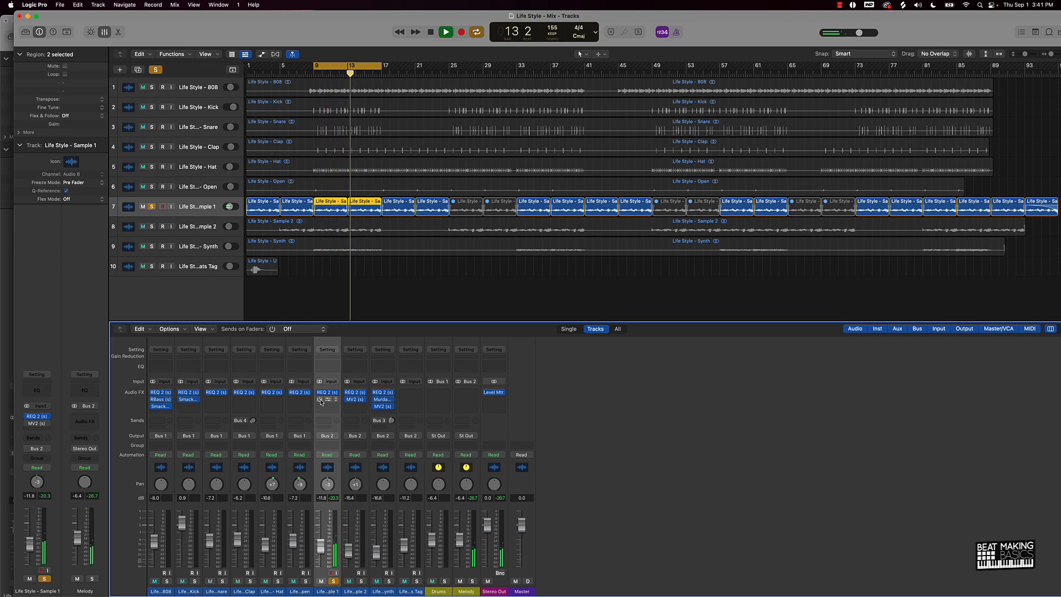
key(space)
key(space)
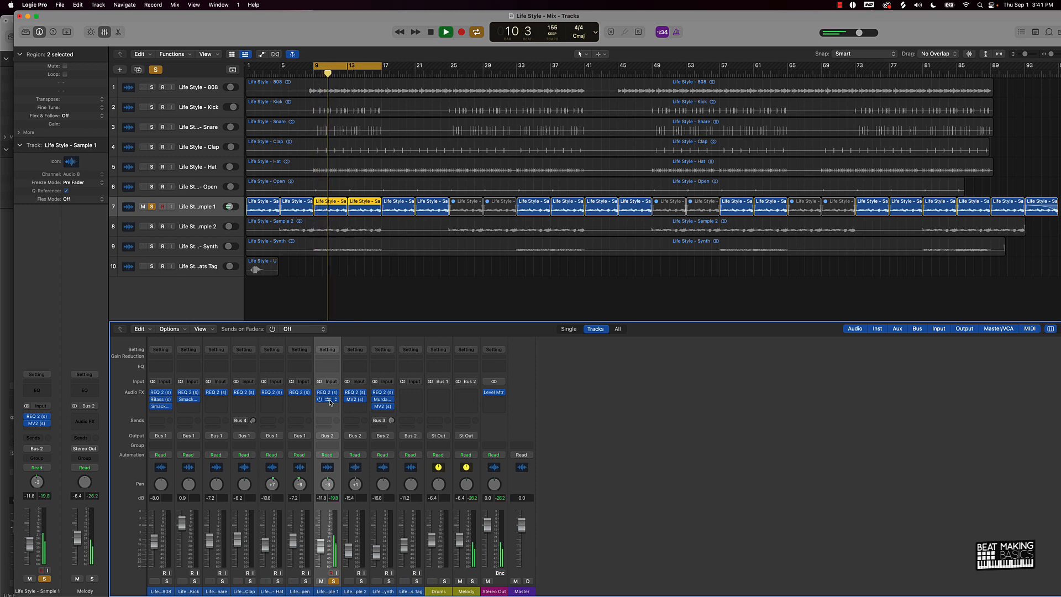
key(space)
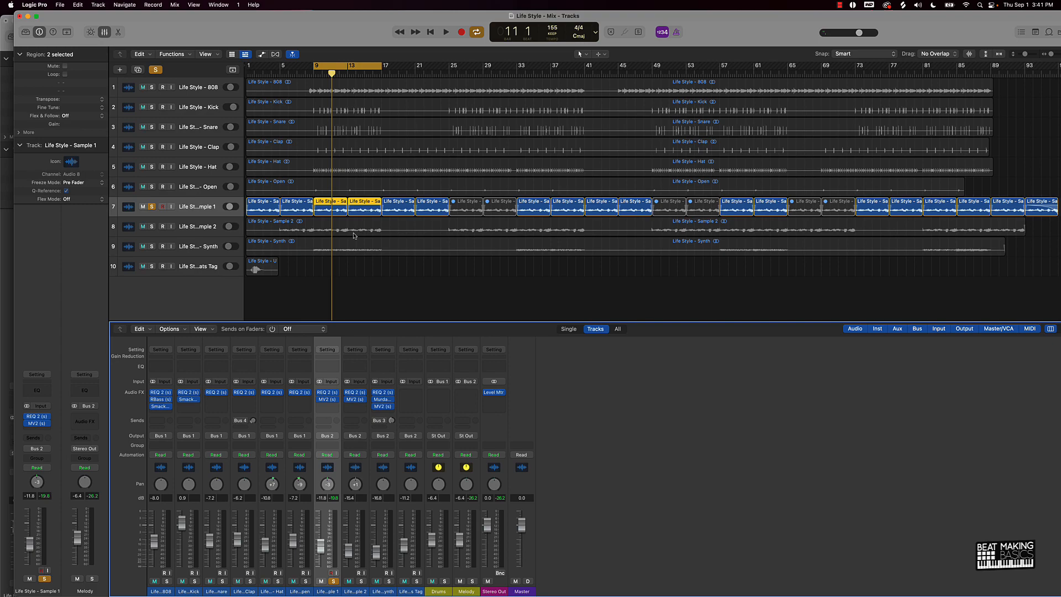
Examine the crossfade where the Sample 1.6 and Sample 1.7 regions meet at bar 13
key(super+Right)
key(super+Right)
key(super+Right)
key(super+Down)
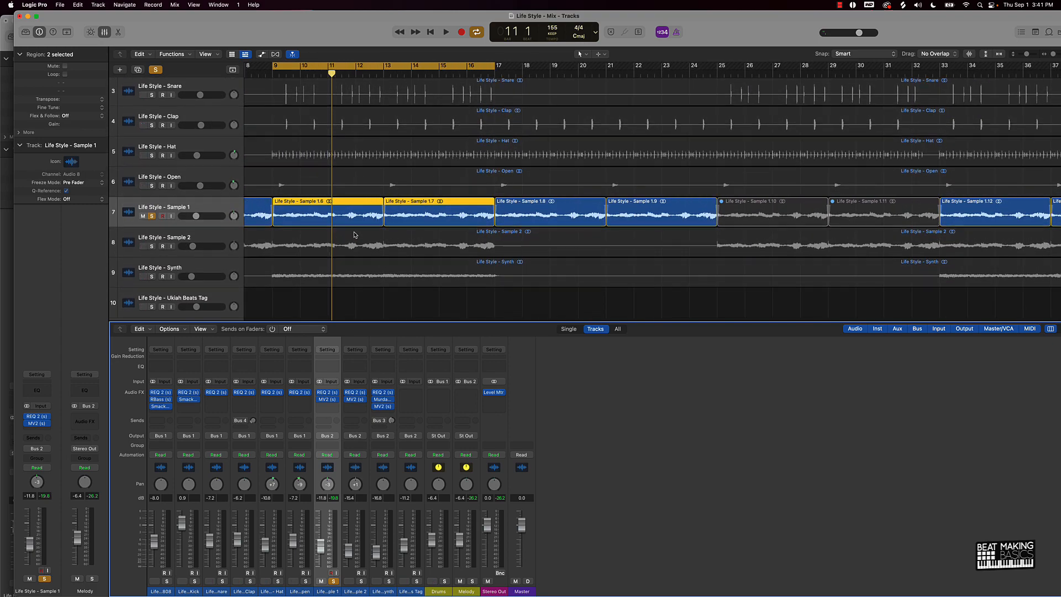
scroll(355, 234, up, 8)
scroll(355, 235, down, 3)
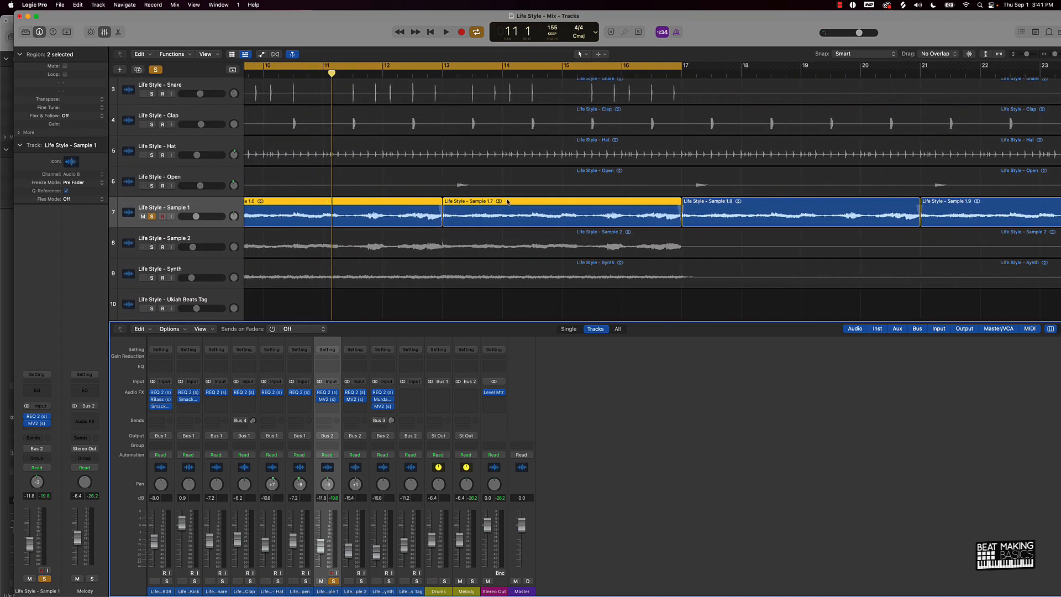
scroll(508, 202, down, 2)
scroll(426, 220, up, 4)
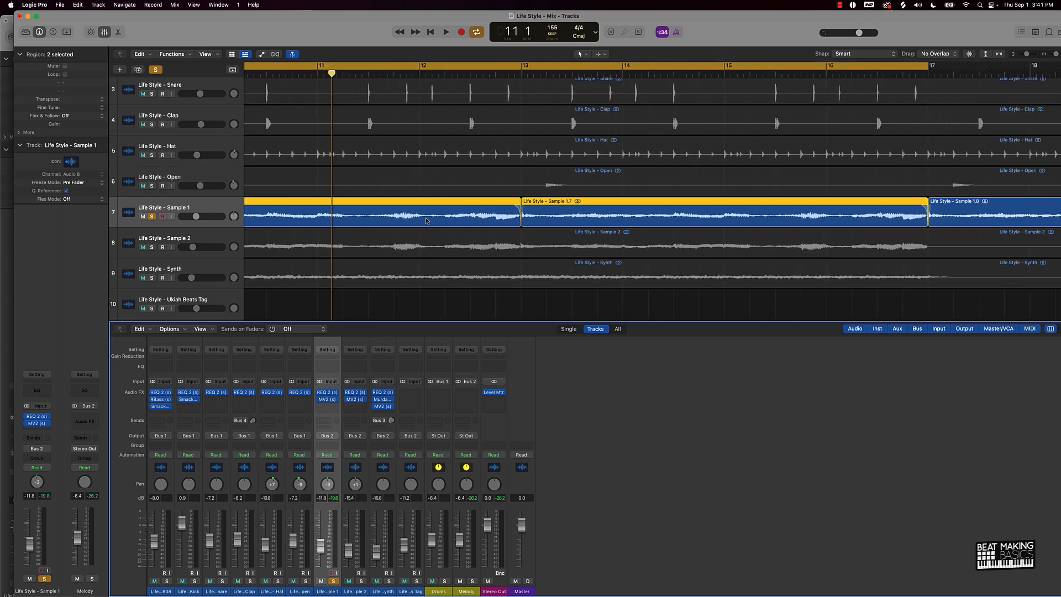
scroll(426, 221, up, 3)
scroll(608, 217, right, 3)
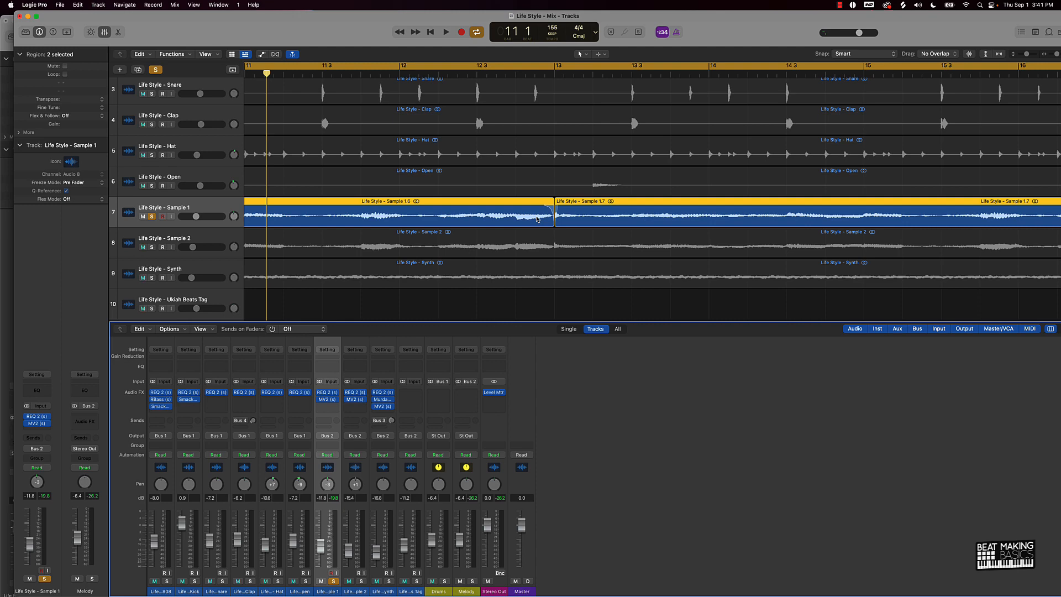
scroll(537, 219, up, 3)
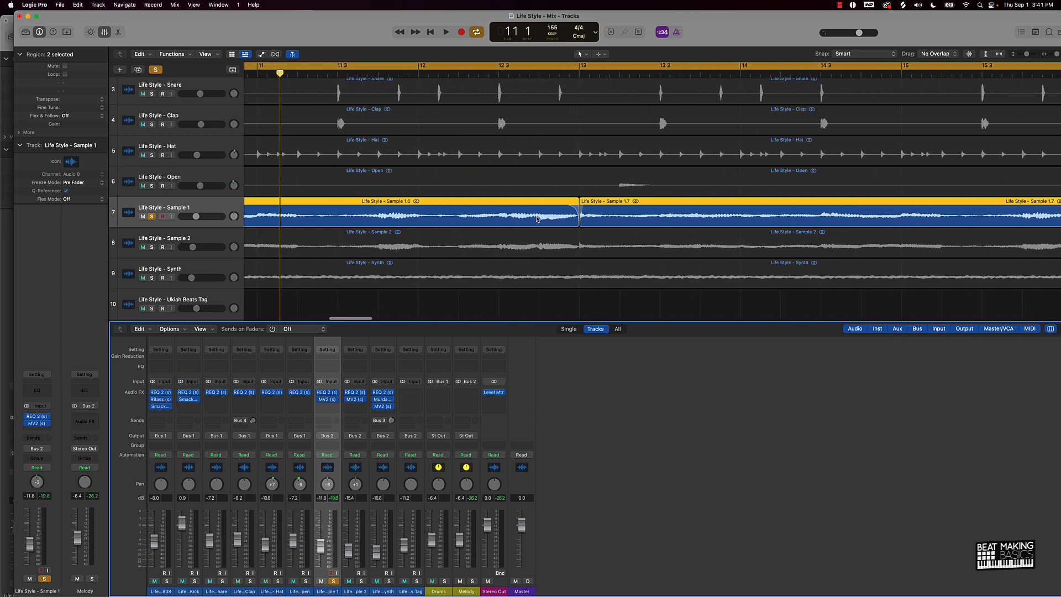
scroll(536, 219, down, 5)
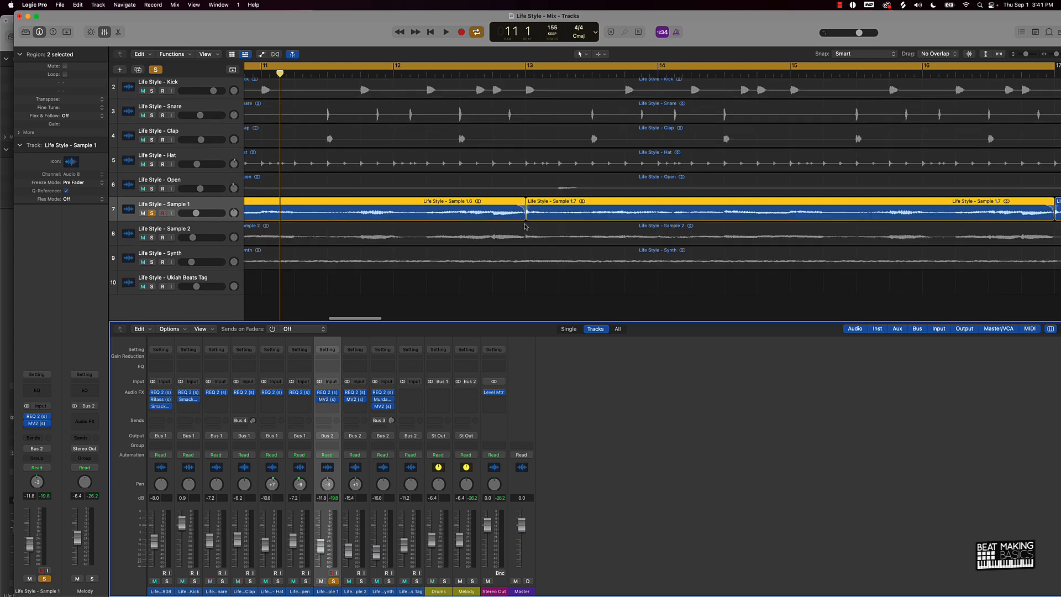
scroll(526, 221, up, 3)
scroll(526, 223, up, 1)
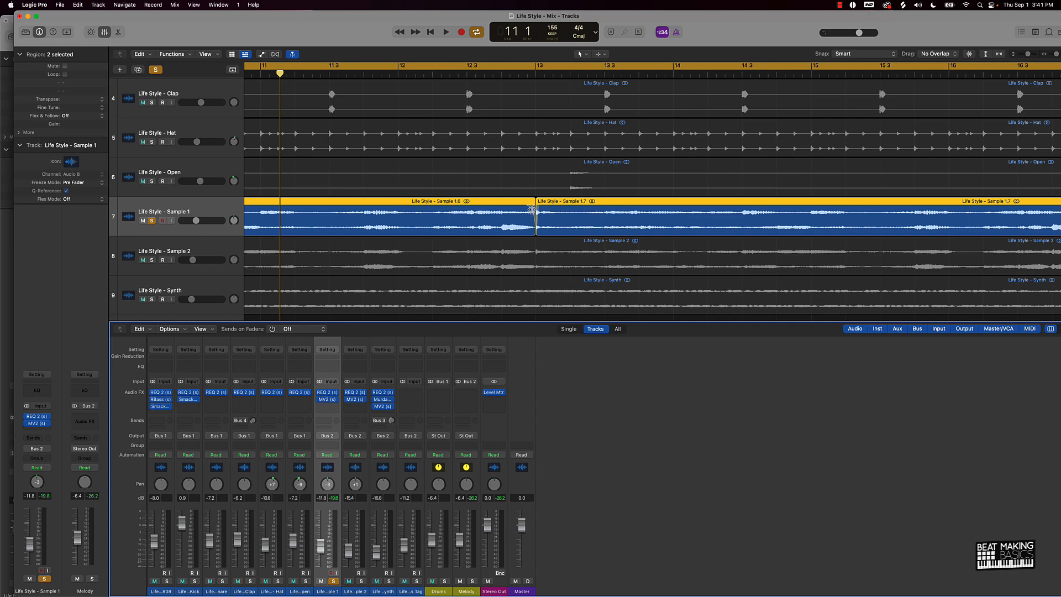
Choose the Fade Tool at the Sample 1.6 and 1.7 crossfade, return to the Pointer Tool and deselect the regions
key(t)
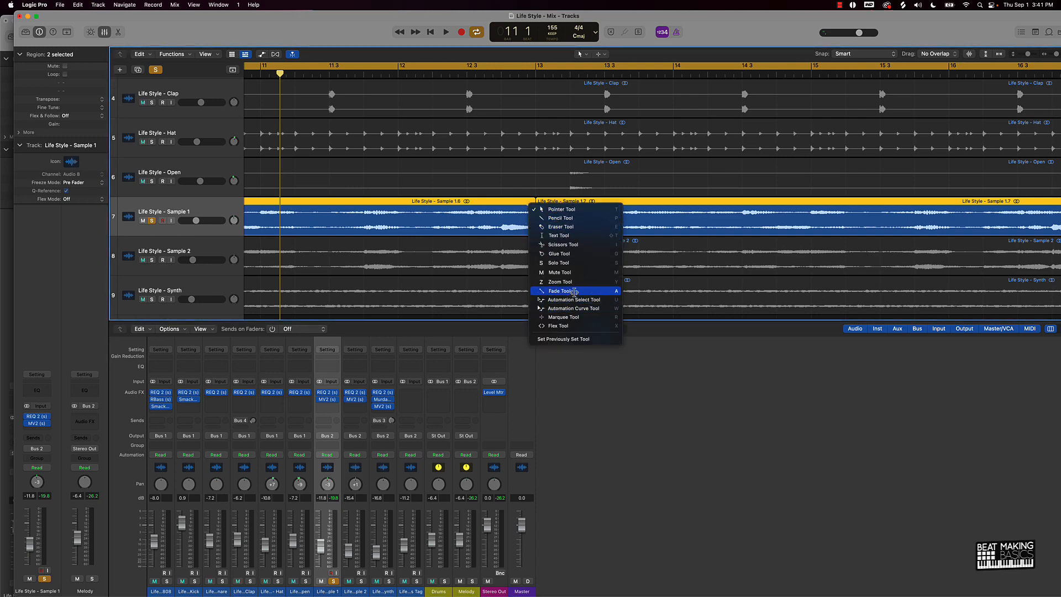
click(574, 292)
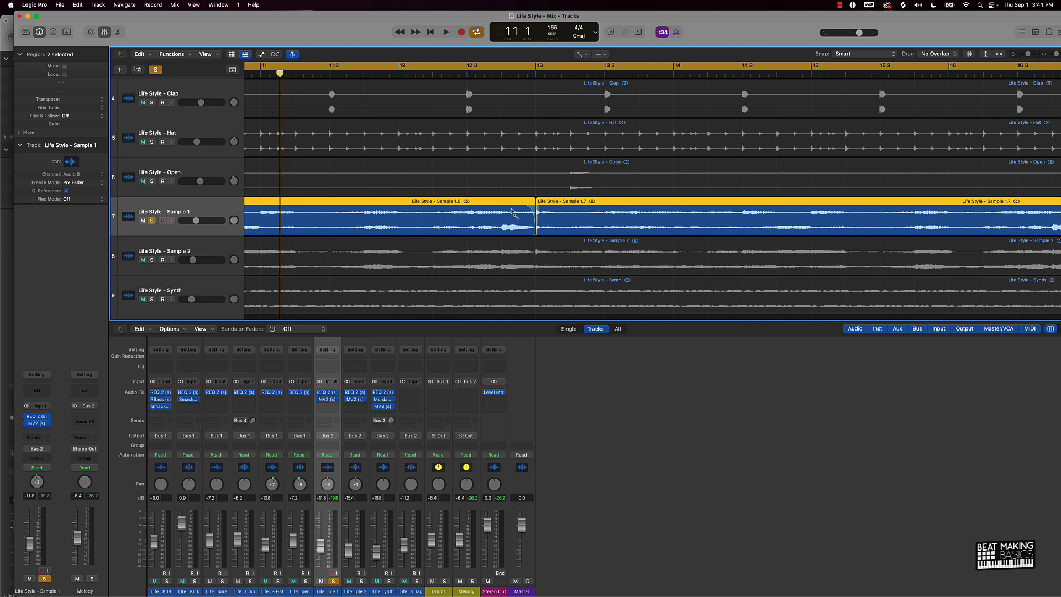
key(t)
click(525, 209)
scroll(555, 293, down, 2)
click(528, 296)
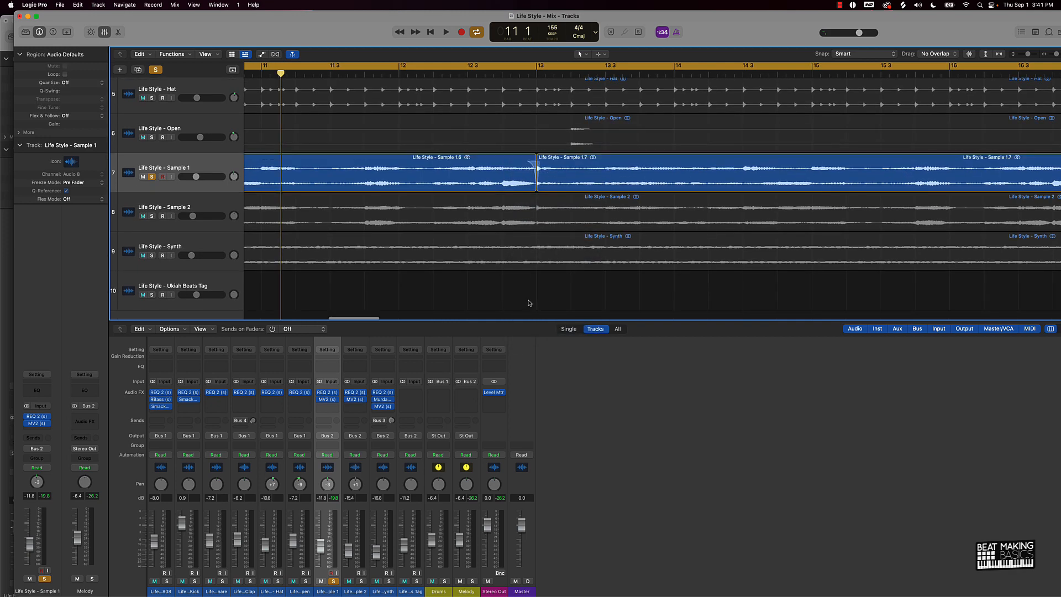
Show the whole arrangement, clear all track solos and turn off the cycle range
ctrl+alt+click(526, 293)
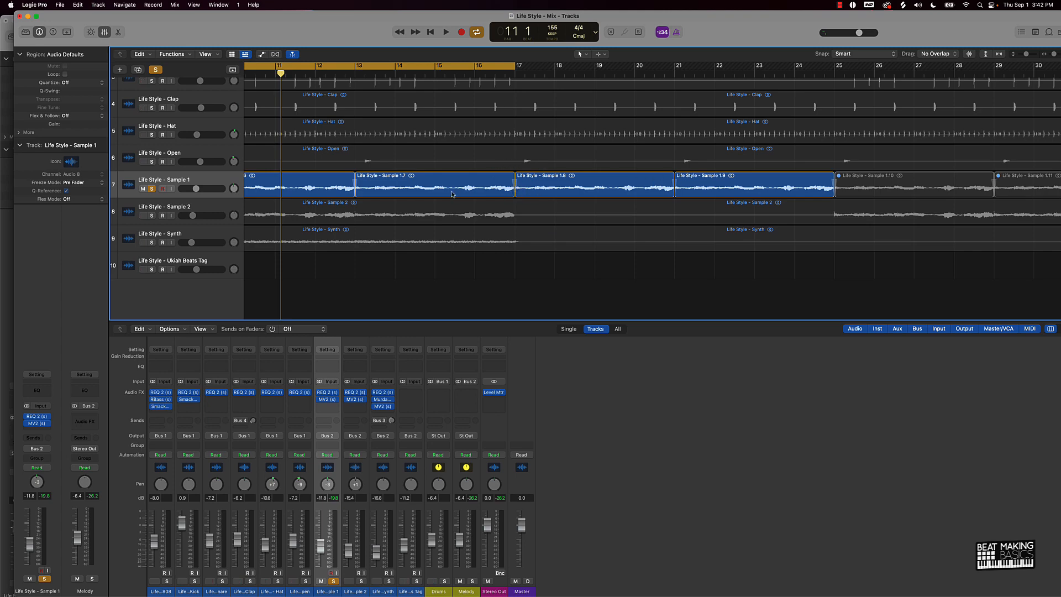
key(z)
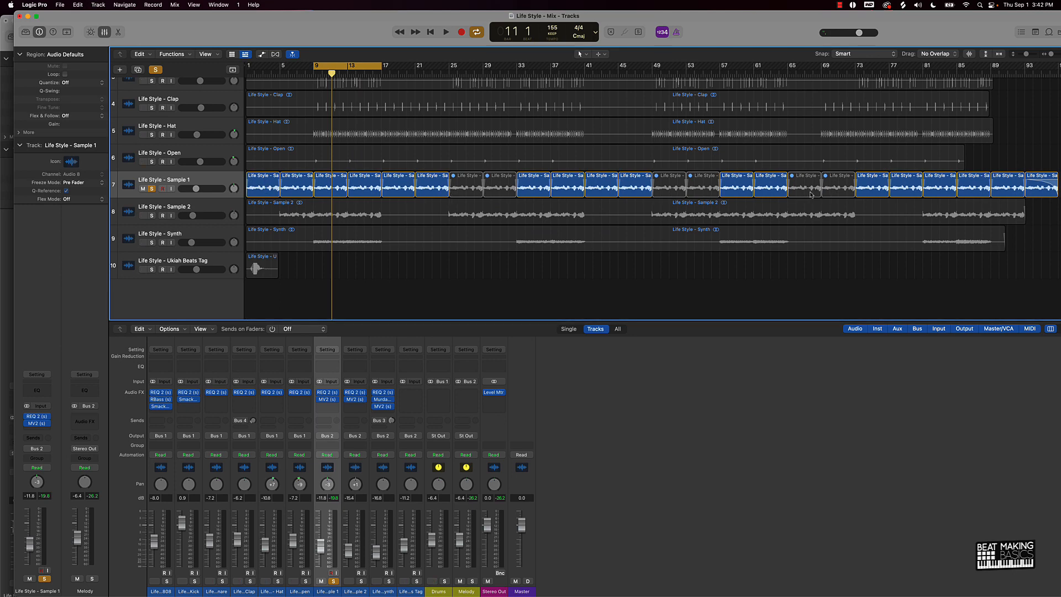
scroll(809, 194, right, 1)
scroll(808, 194, left, 1)
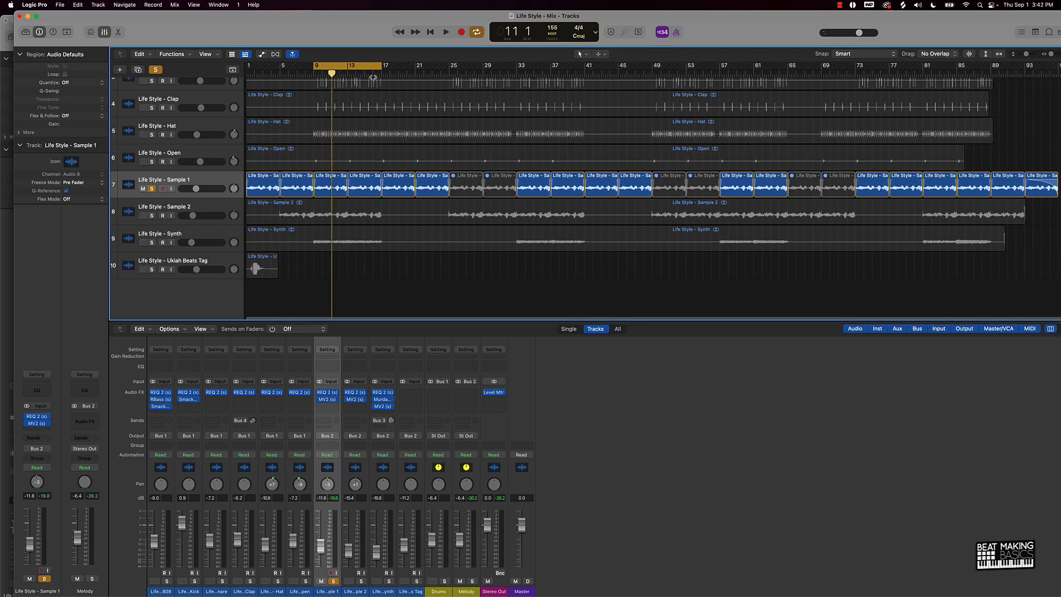
click(155, 69)
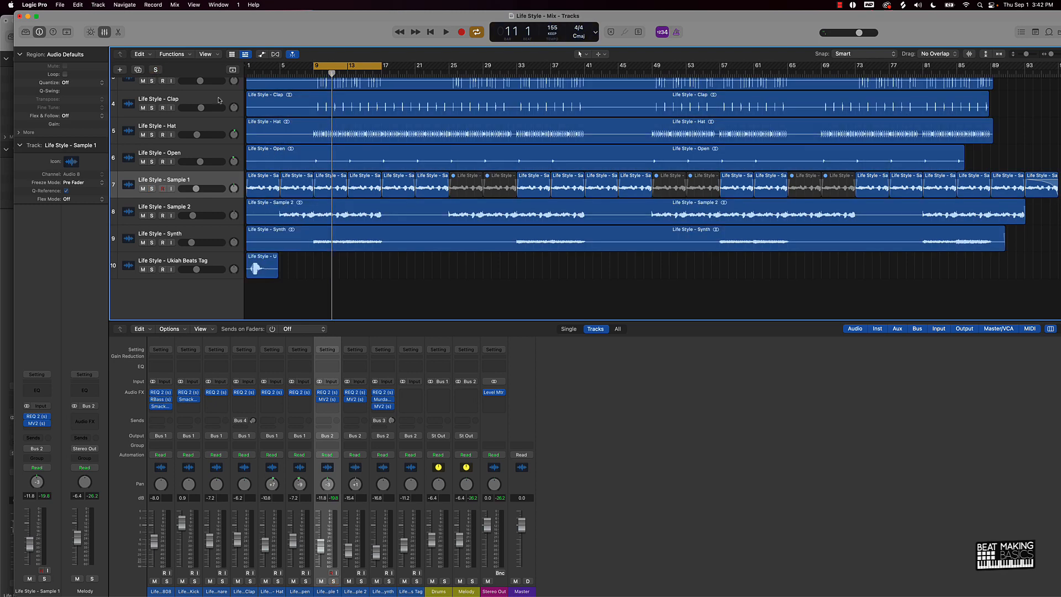
click(343, 68)
Open the project's Bounce settings, review the PCM file format options with Wave selected, and cancel without bouncing
key(super+b)
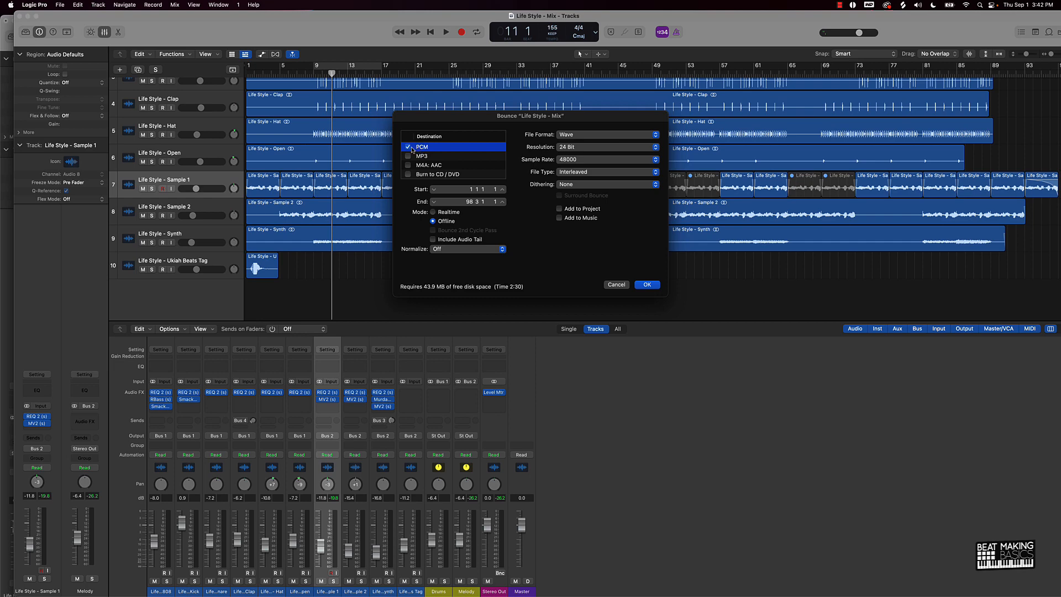
click(584, 136)
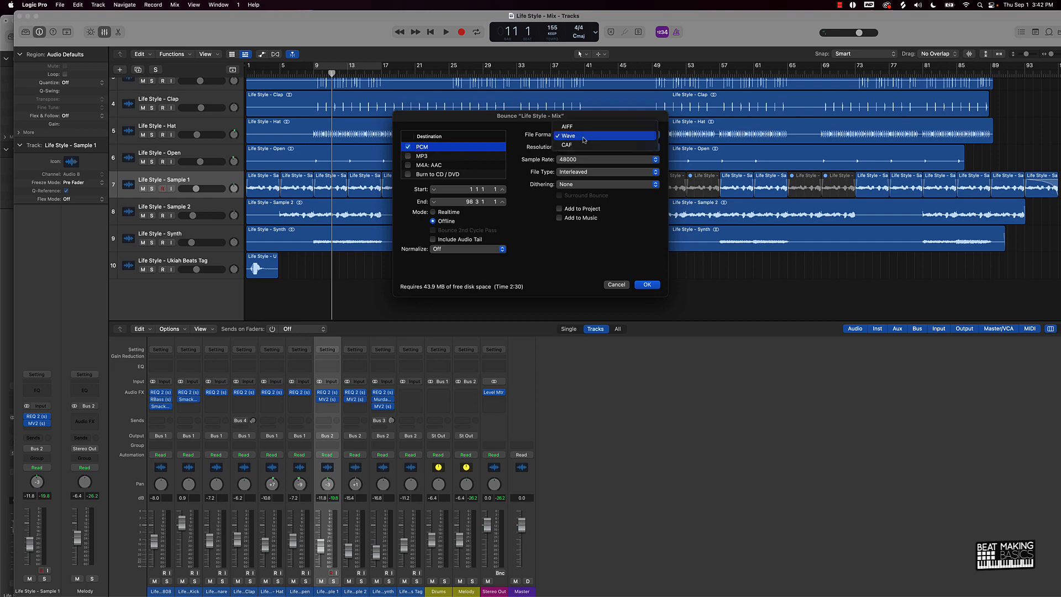
click(531, 137)
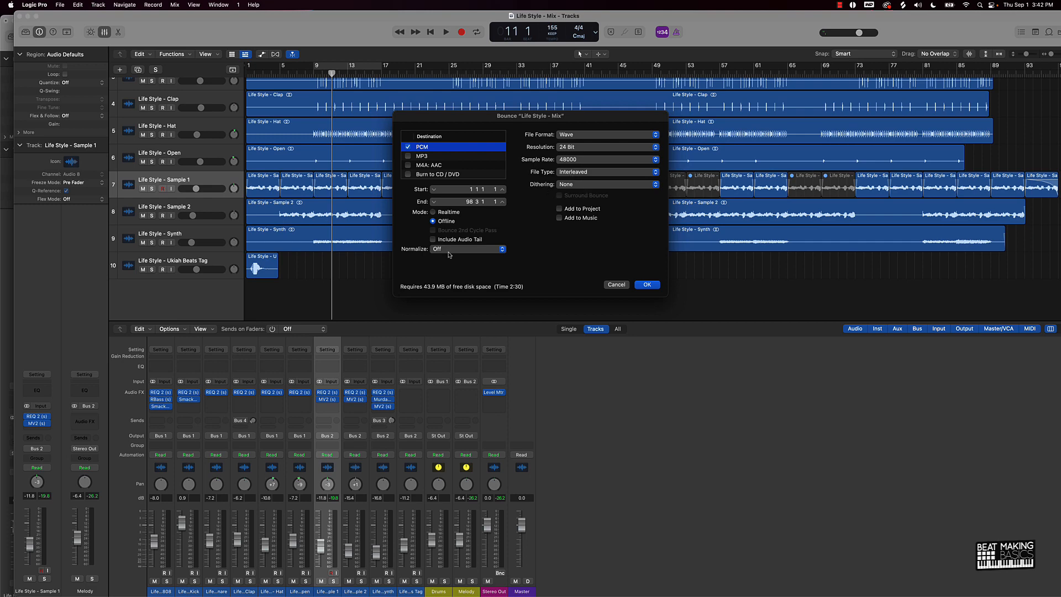
click(615, 285)
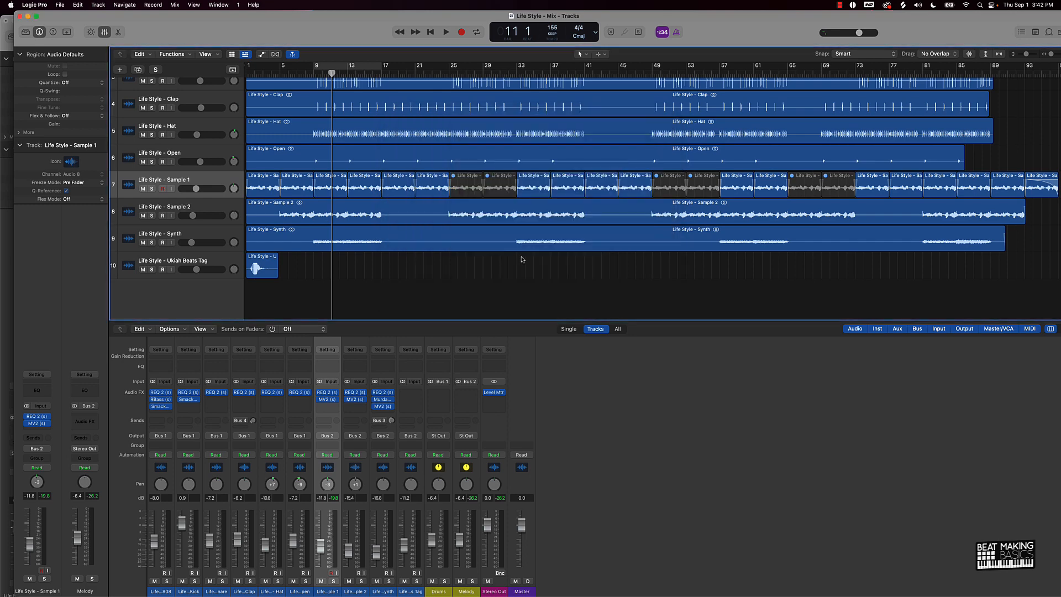
Switch to the Untitled 2 project, inspect Ozone 9 and its Master Assistant options on the Stereo Out, and close the plug-in
click(6, 29)
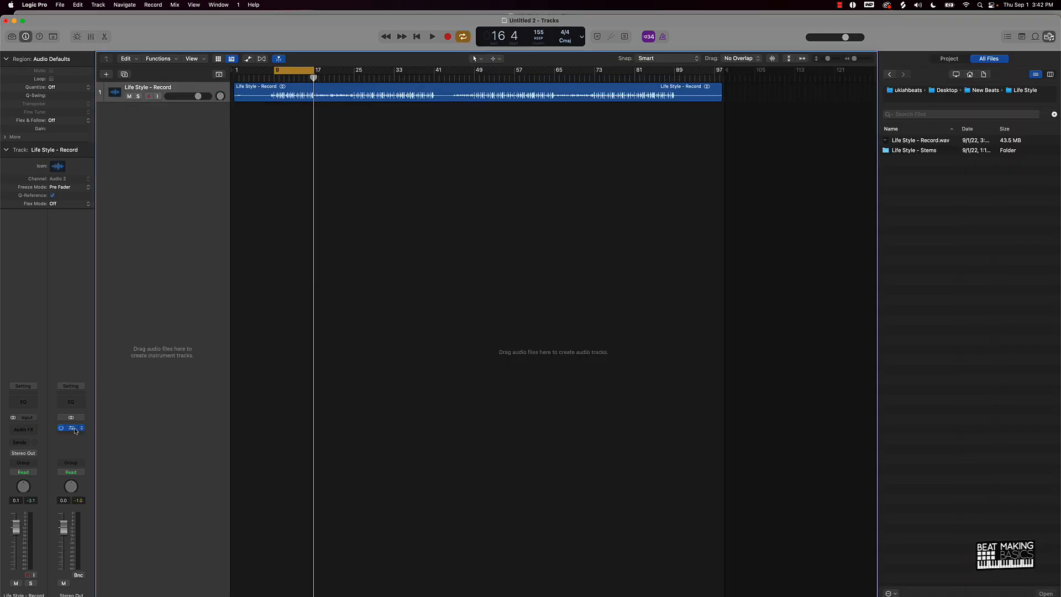
click(75, 430)
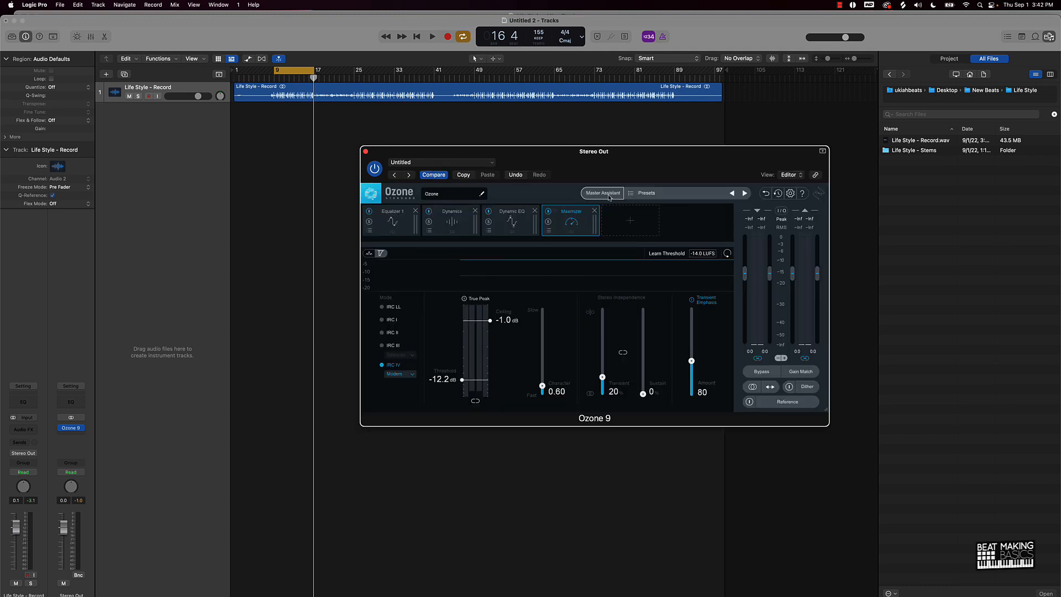
click(609, 197)
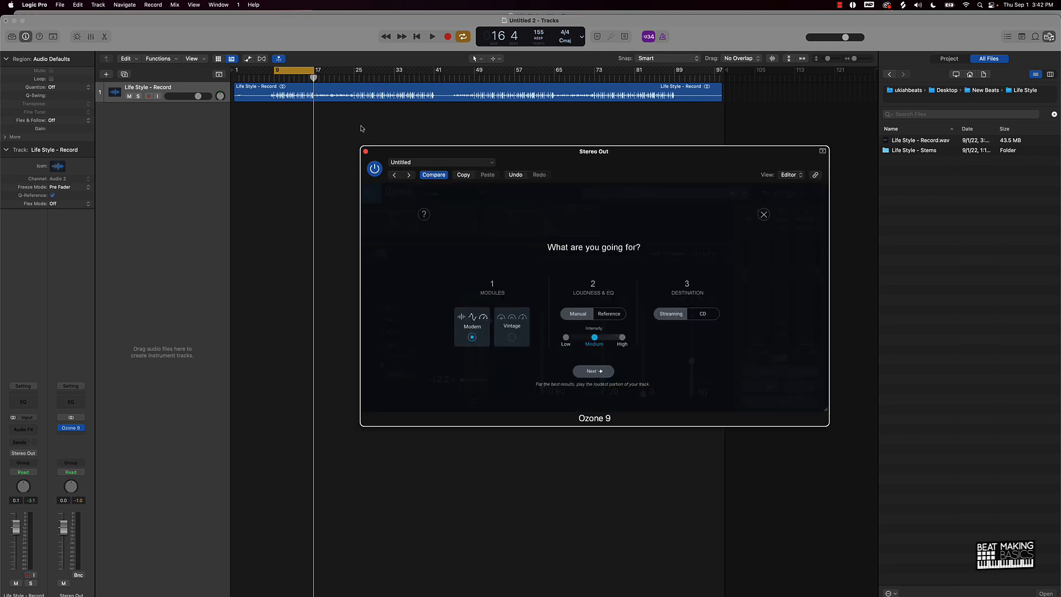
click(366, 151)
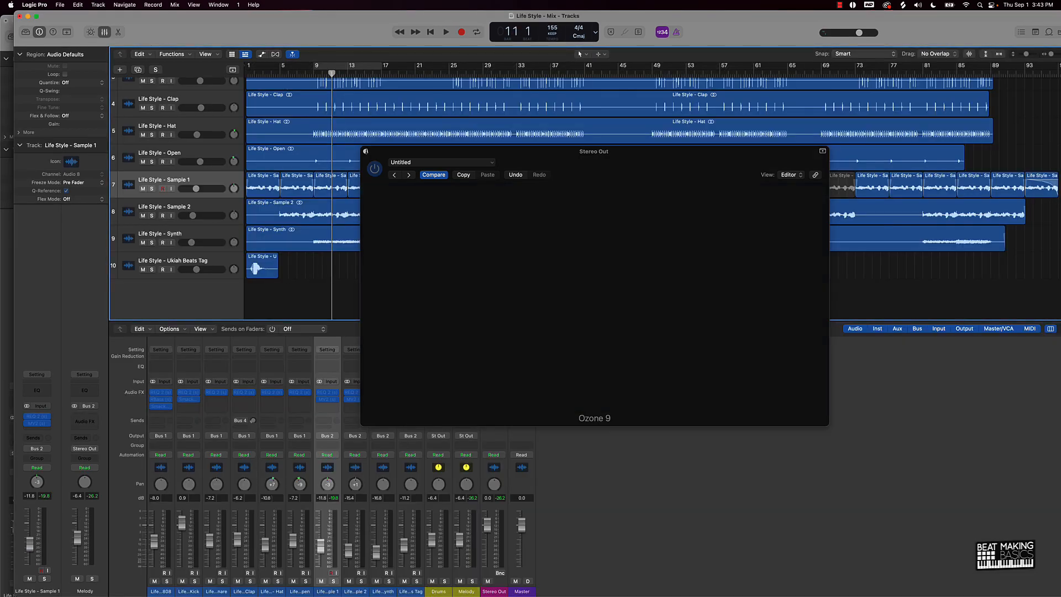
Move the Ozone 9 window aside, open the REQ 2 equalizer on the Life Style - Clap channel and place it mid-screen
drag(426, 153, 892, 144)
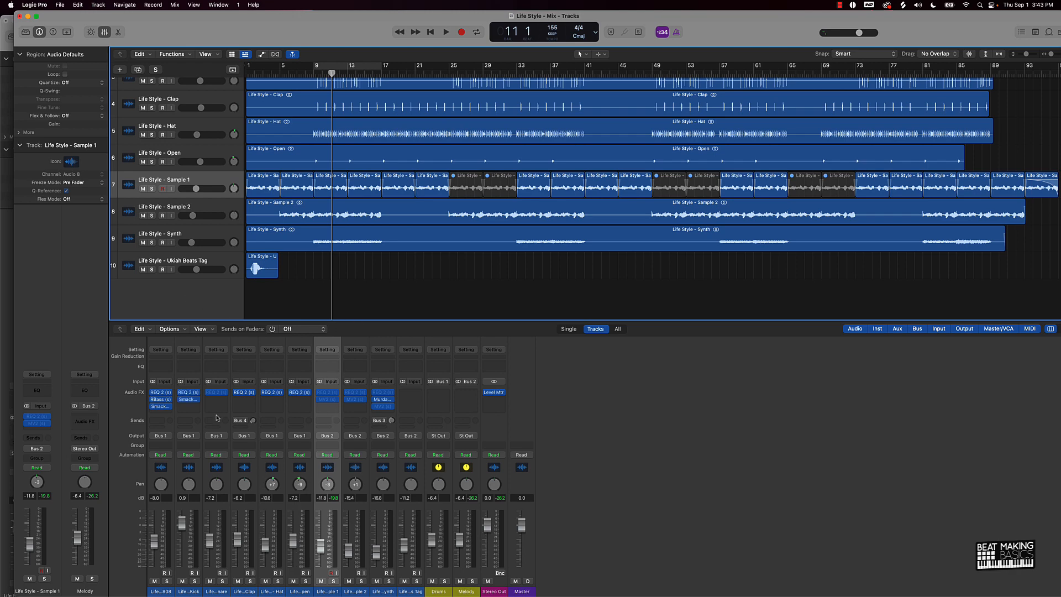
click(244, 392)
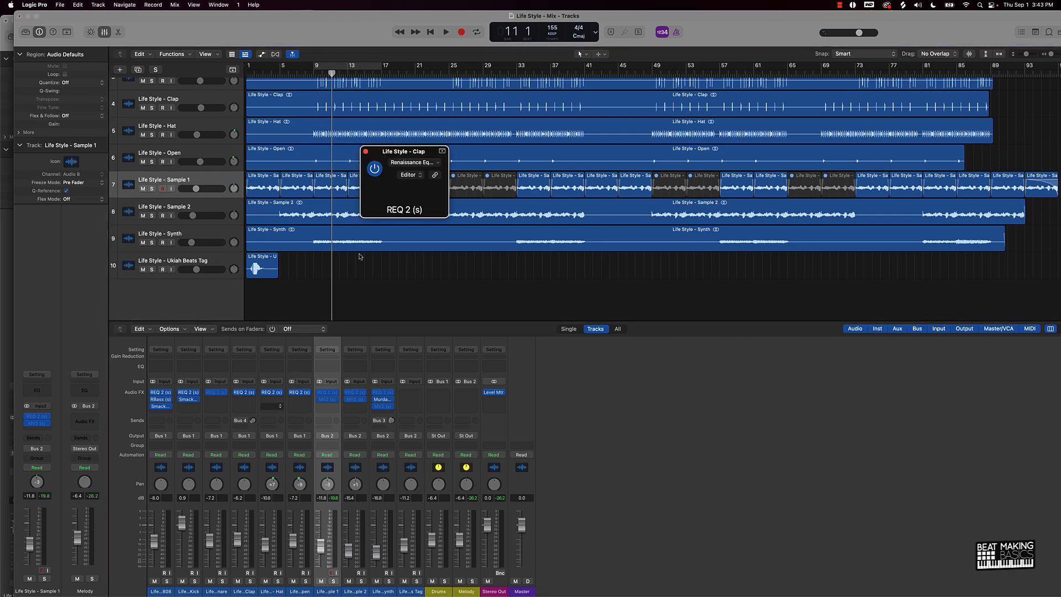
drag(429, 149, 578, 97)
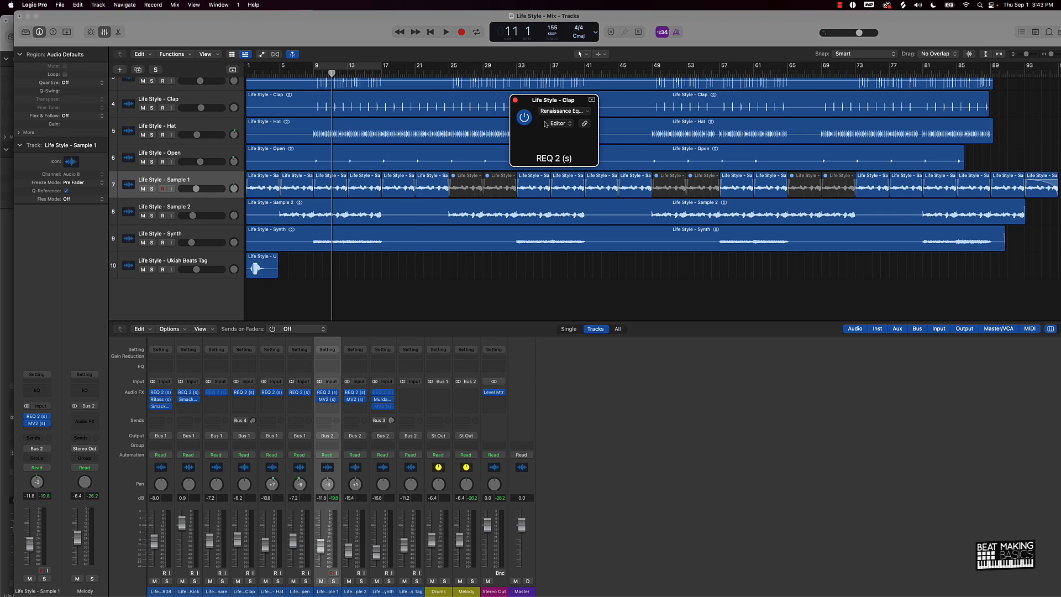
drag(556, 100, 478, 137)
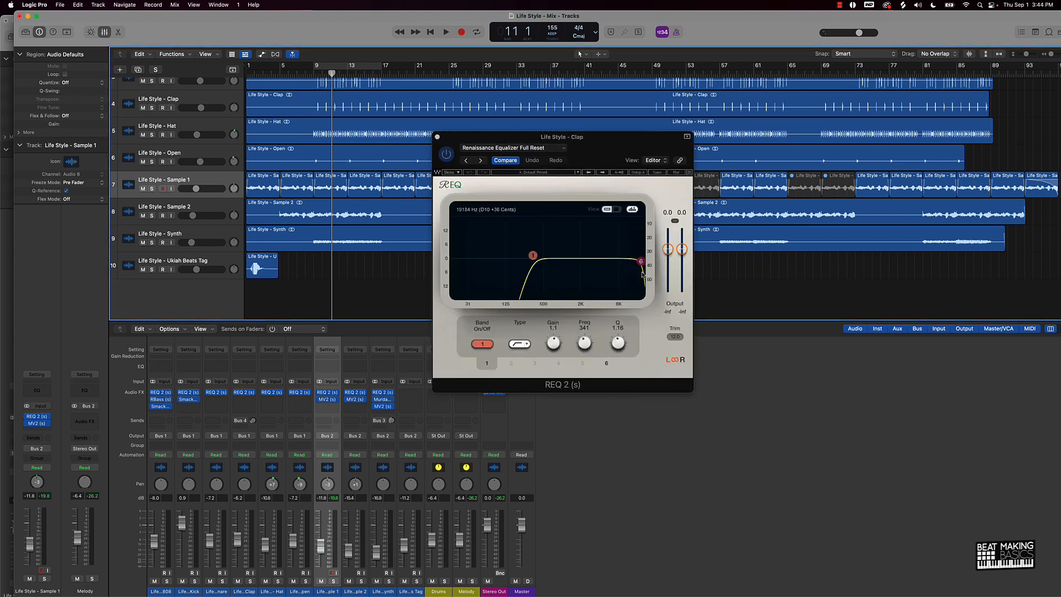
Compare the clap's REQ 2 curve with bands 1 and 6 switched off and on, leave both on and close the equalizer
click(483, 344)
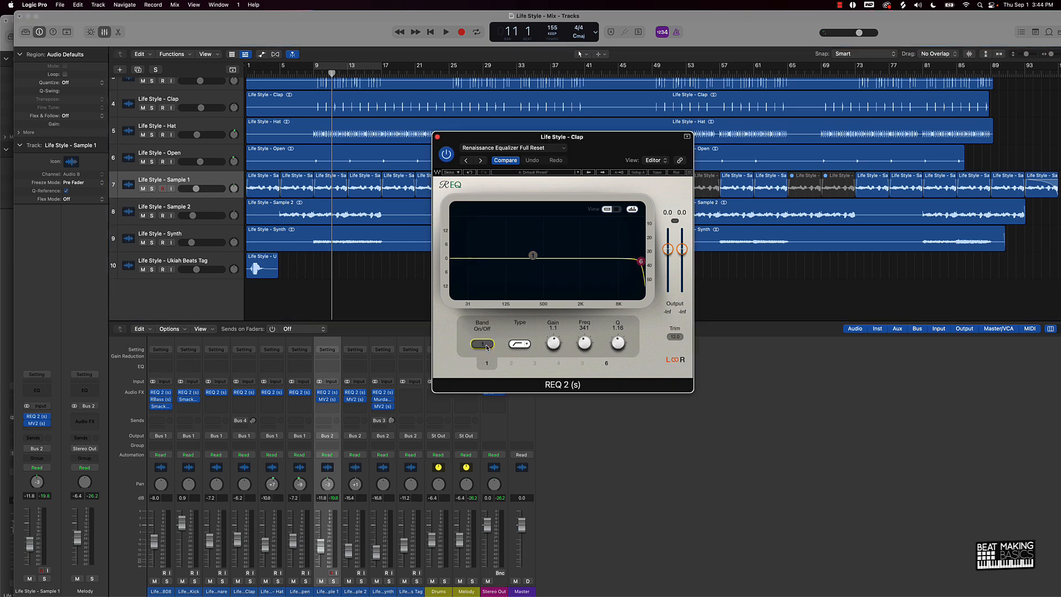
click(482, 344)
click(641, 261)
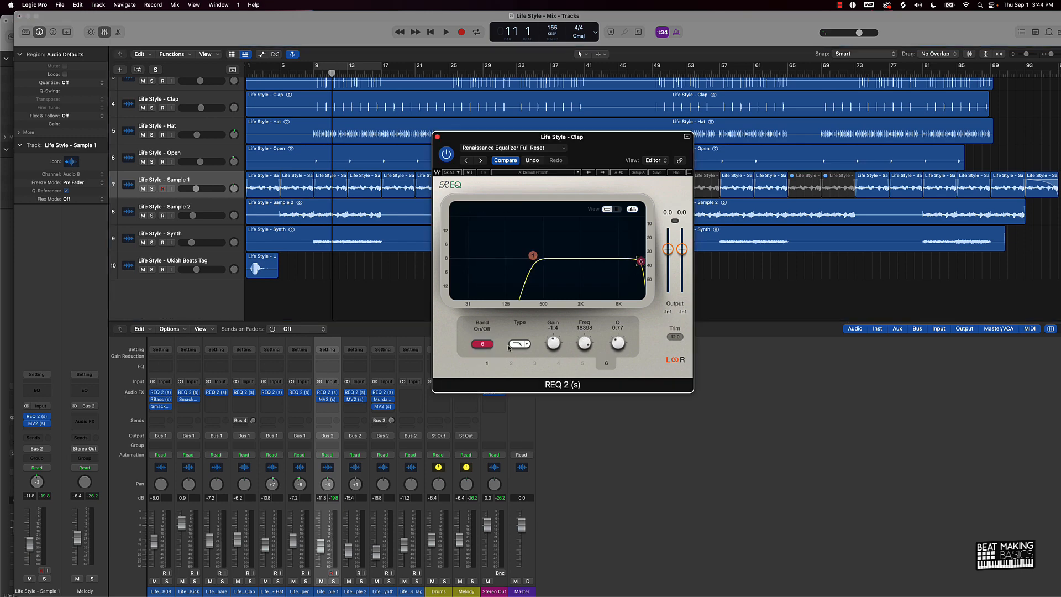
click(483, 344)
click(482, 344)
click(483, 344)
click(483, 345)
click(436, 136)
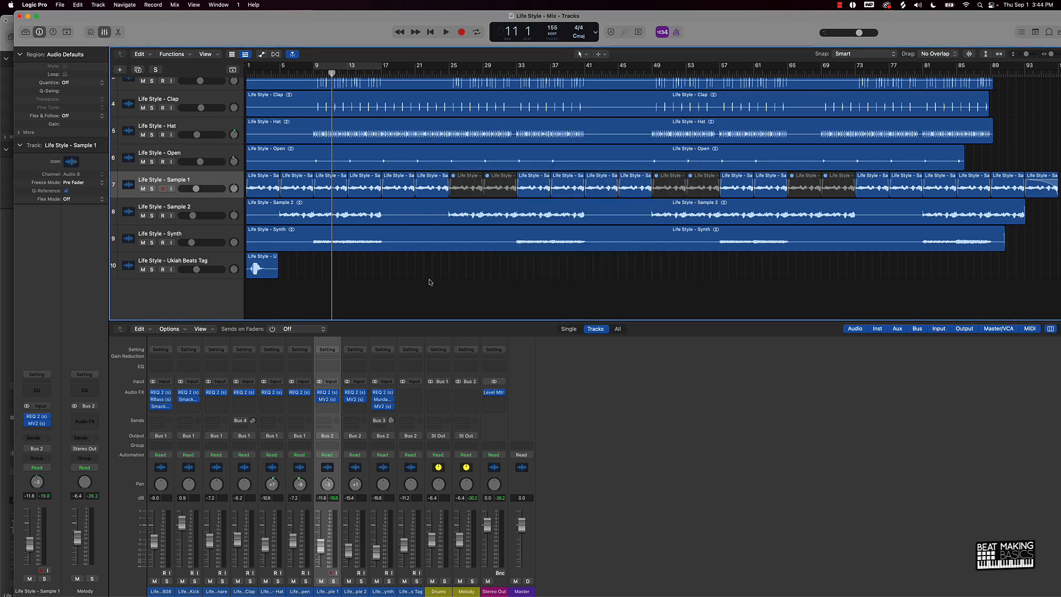